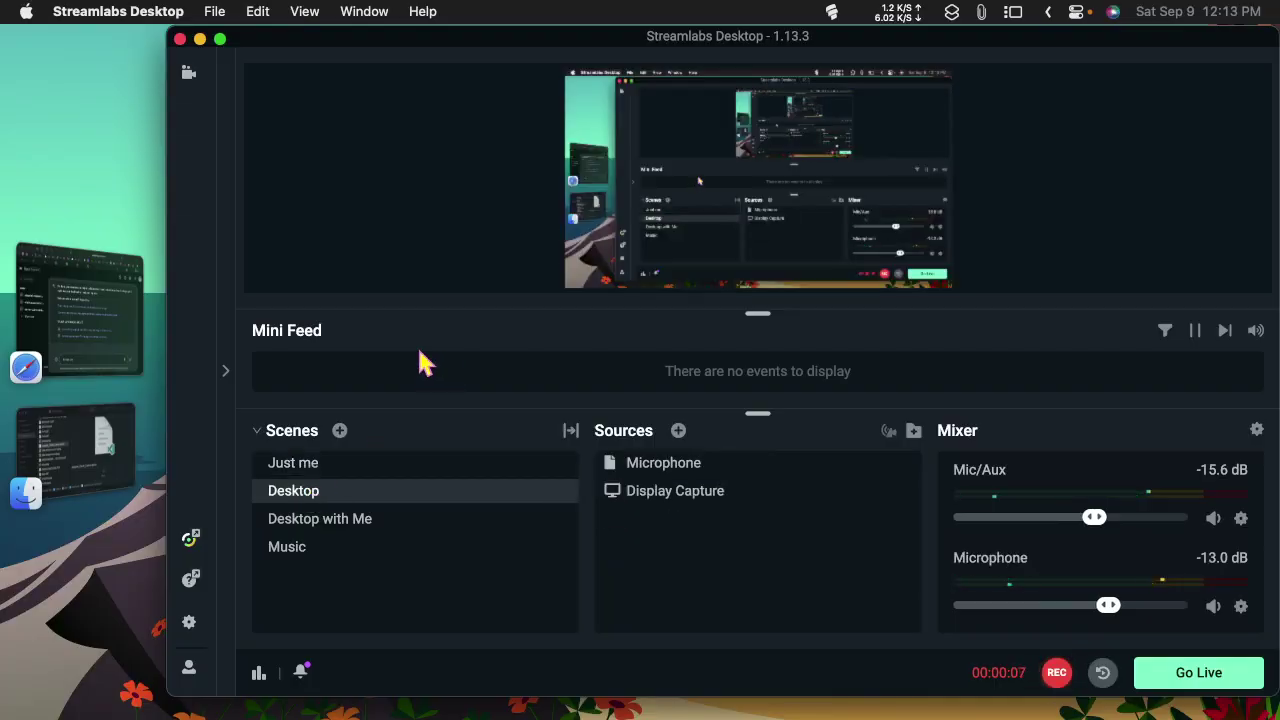
Bring the Safari window with the Bard chat forward while the recording keeps running.
click(100, 308)
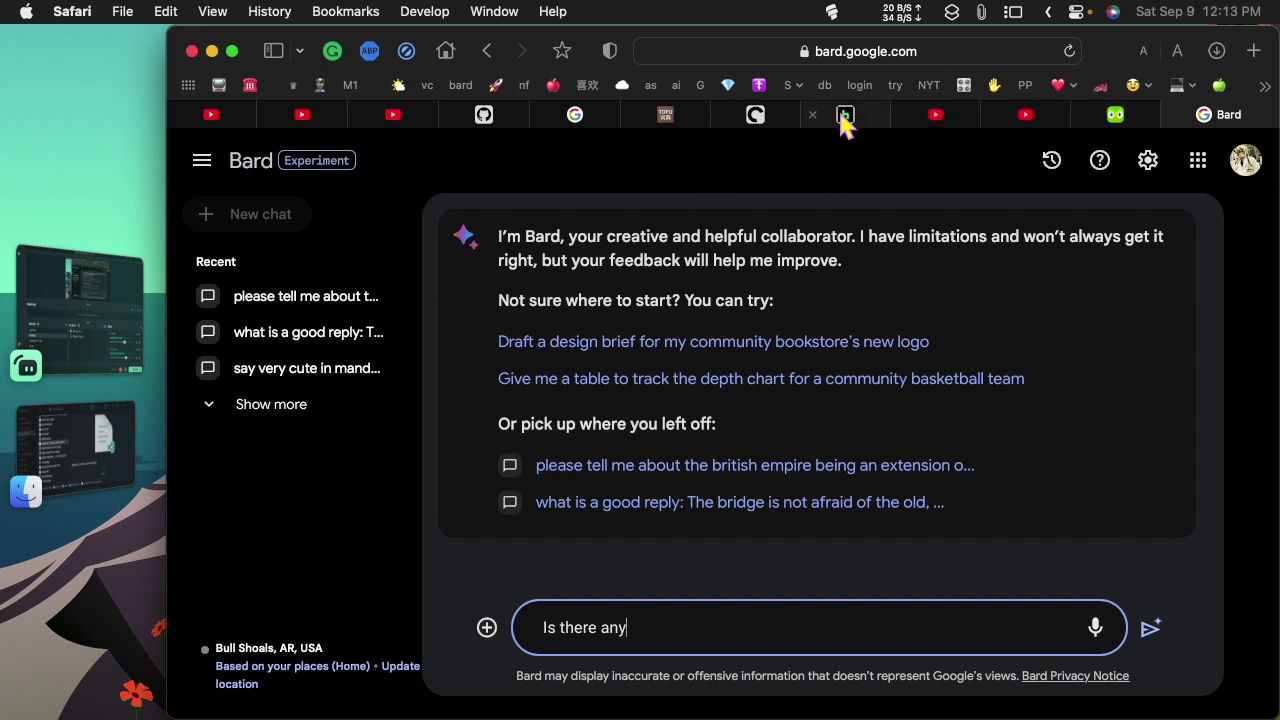
click(491, 118)
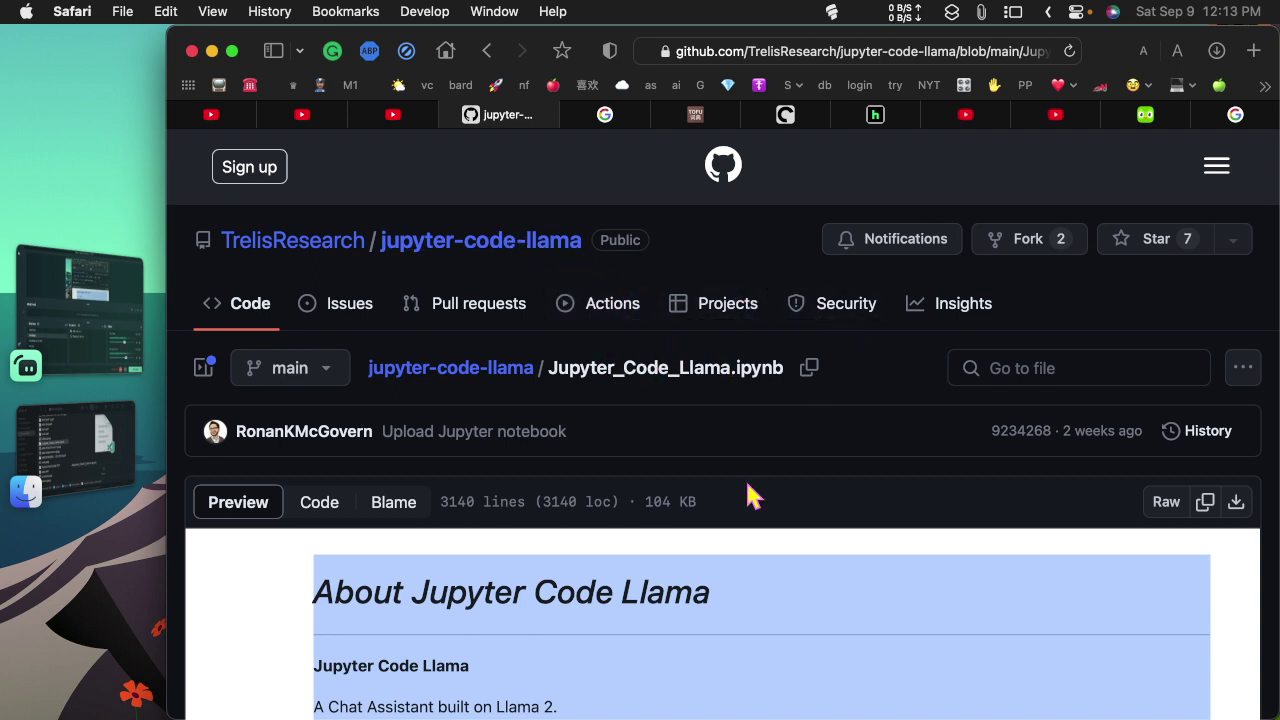
scroll(750, 497, down, 5)
scroll(750, 497, down, 5)
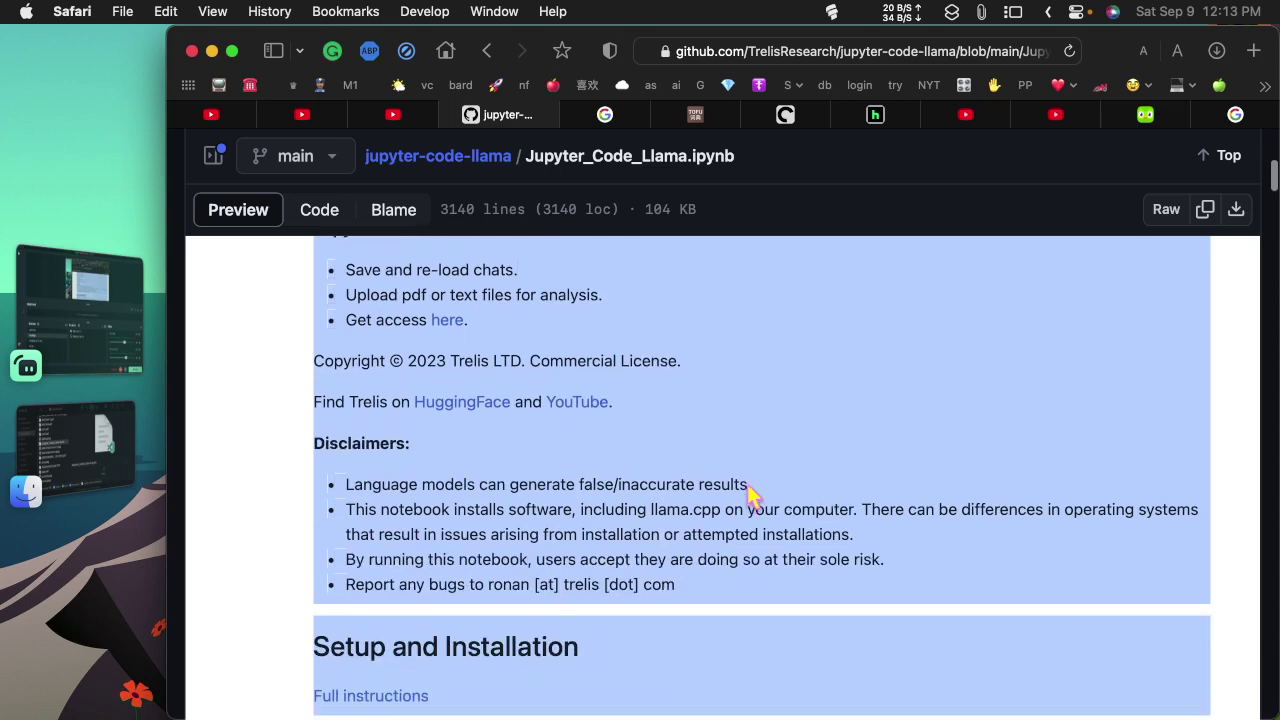
scroll(748, 494, up, 6)
scroll(425, 580, down, 15)
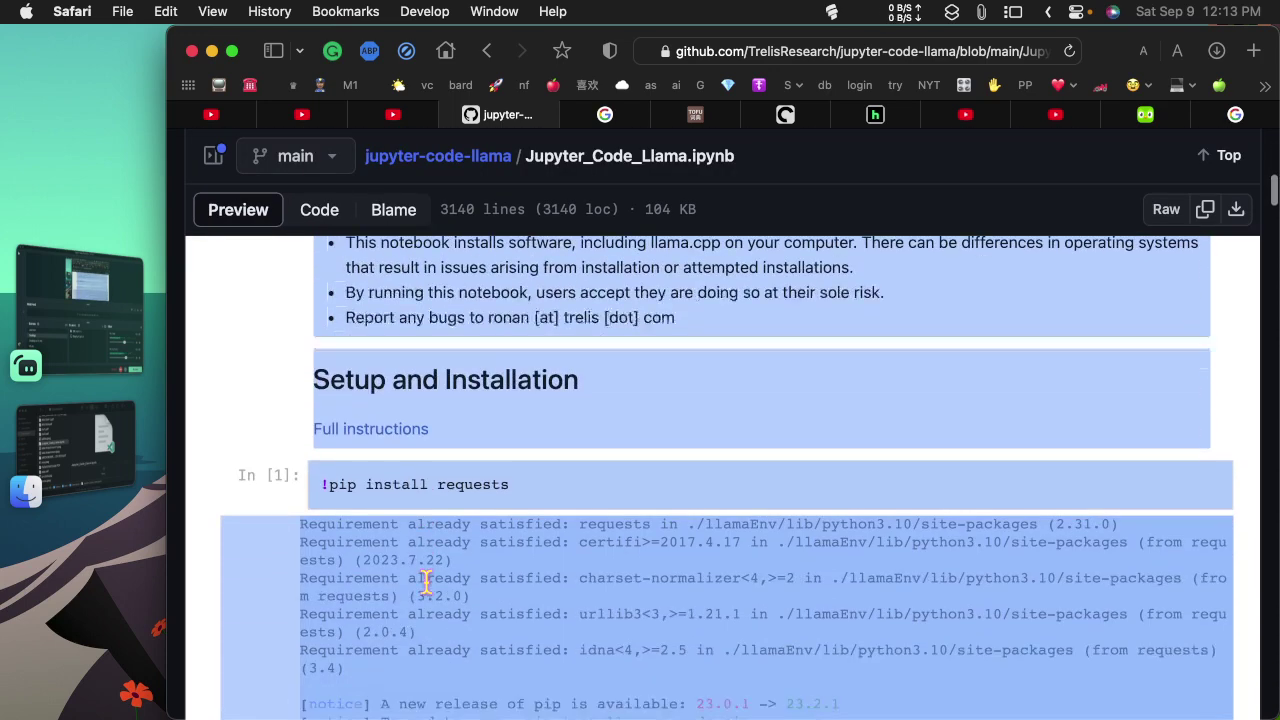
scroll(425, 580, down, 8)
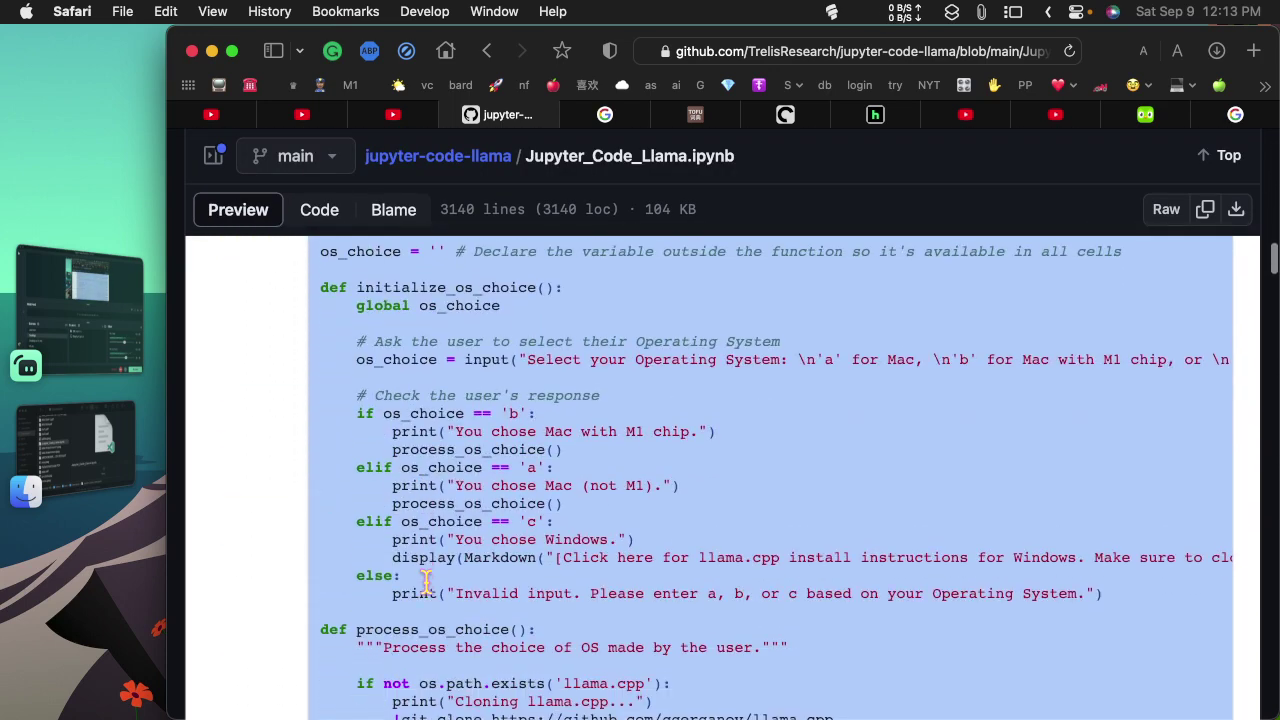
scroll(425, 580, up, 15)
scroll(425, 580, up, 10)
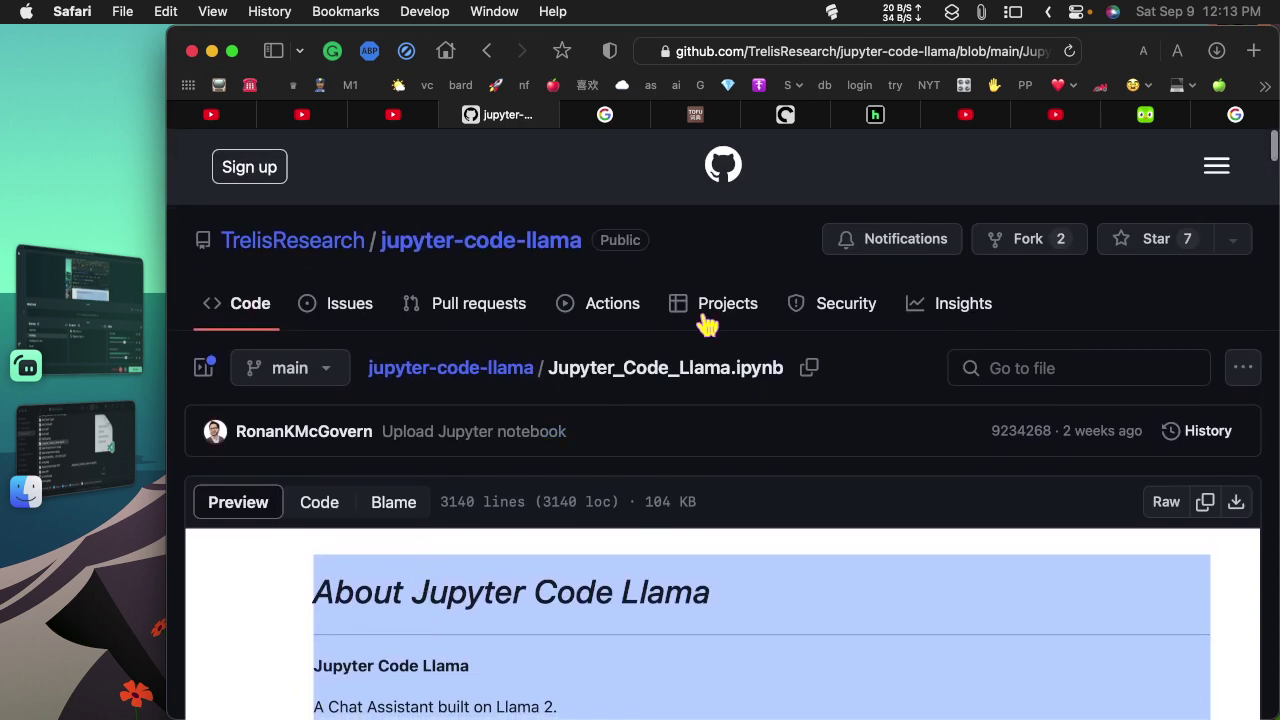
click(1234, 116)
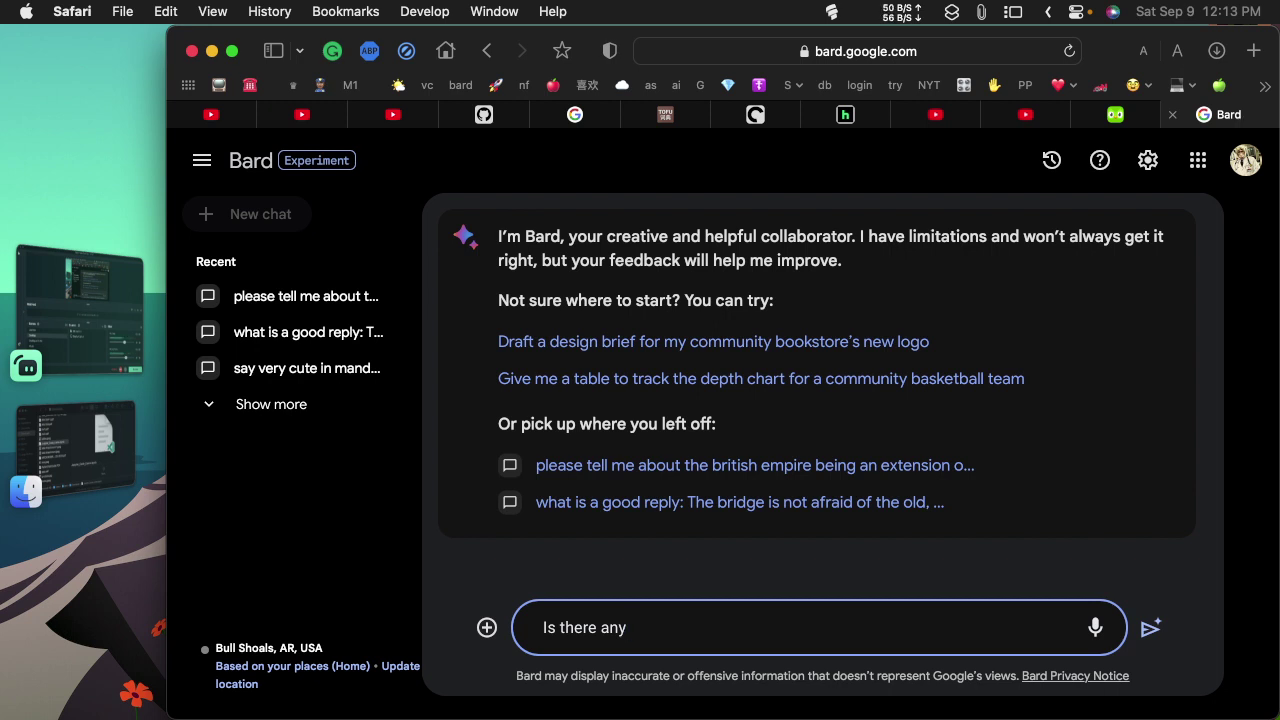
Complete the question 'Is there any code in here that looks dangerous or like malware?' and paste the notebook text.
text(code in here that loo)
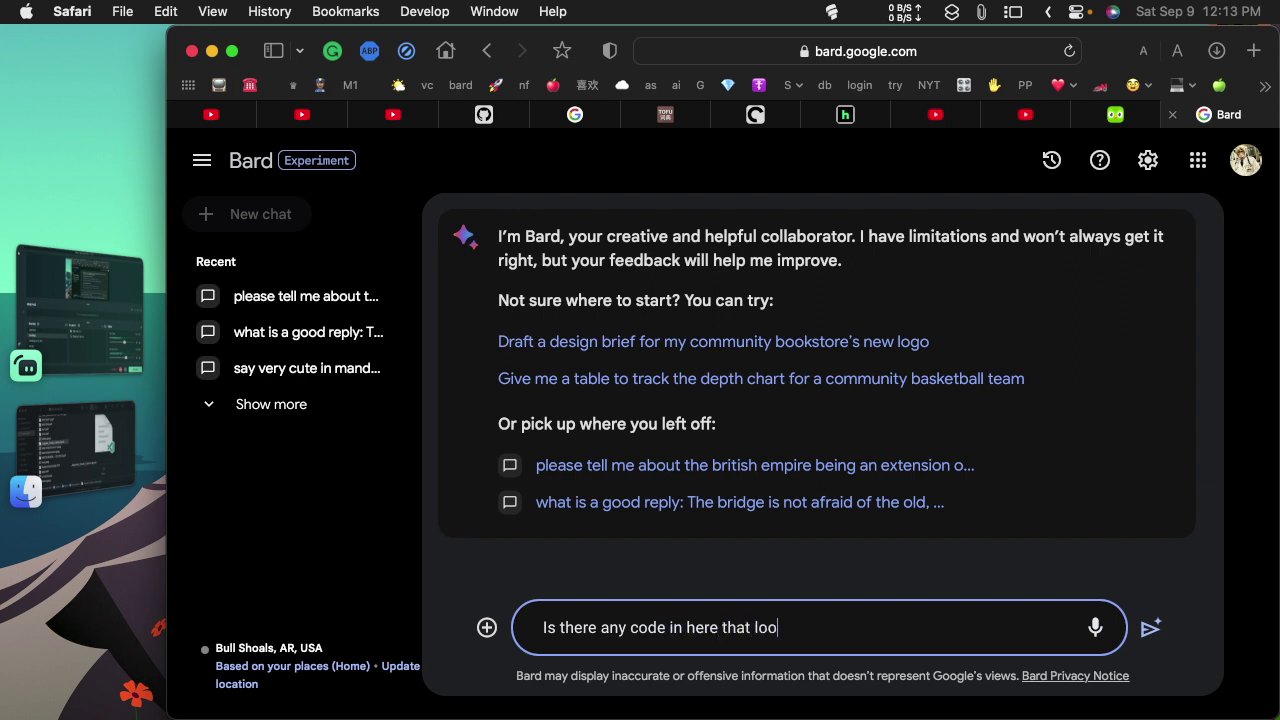
text(ks dangerous or)
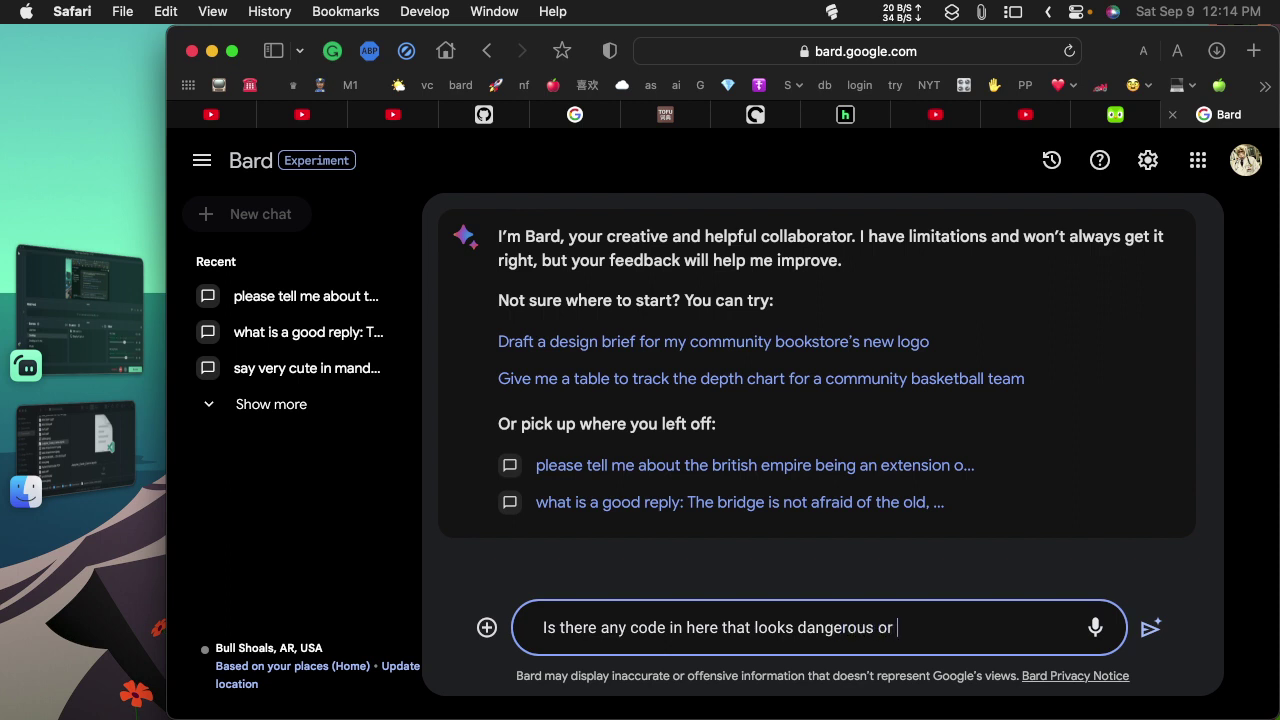
text( like malware?)
key(cmd+v)
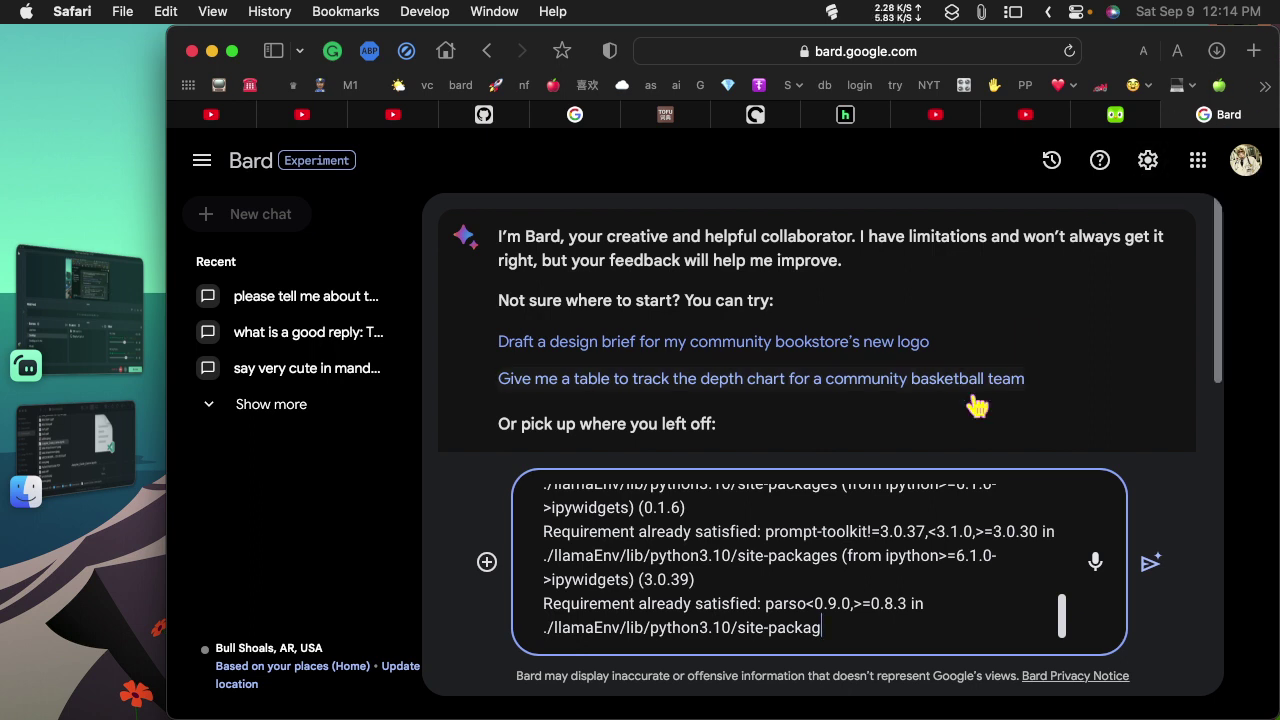
Send the malware question and read Bard's reply finding no dangerous code, plus its safety tips.
click(1143, 563)
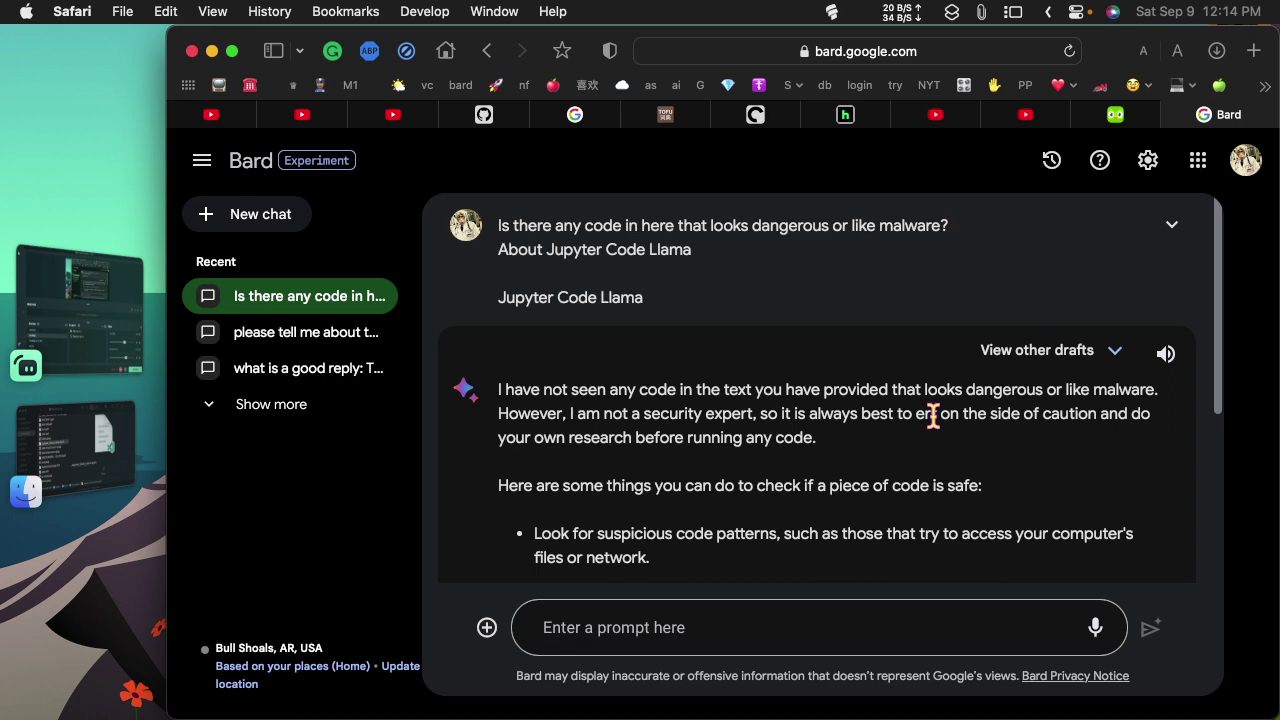
scroll(933, 417, down, 2)
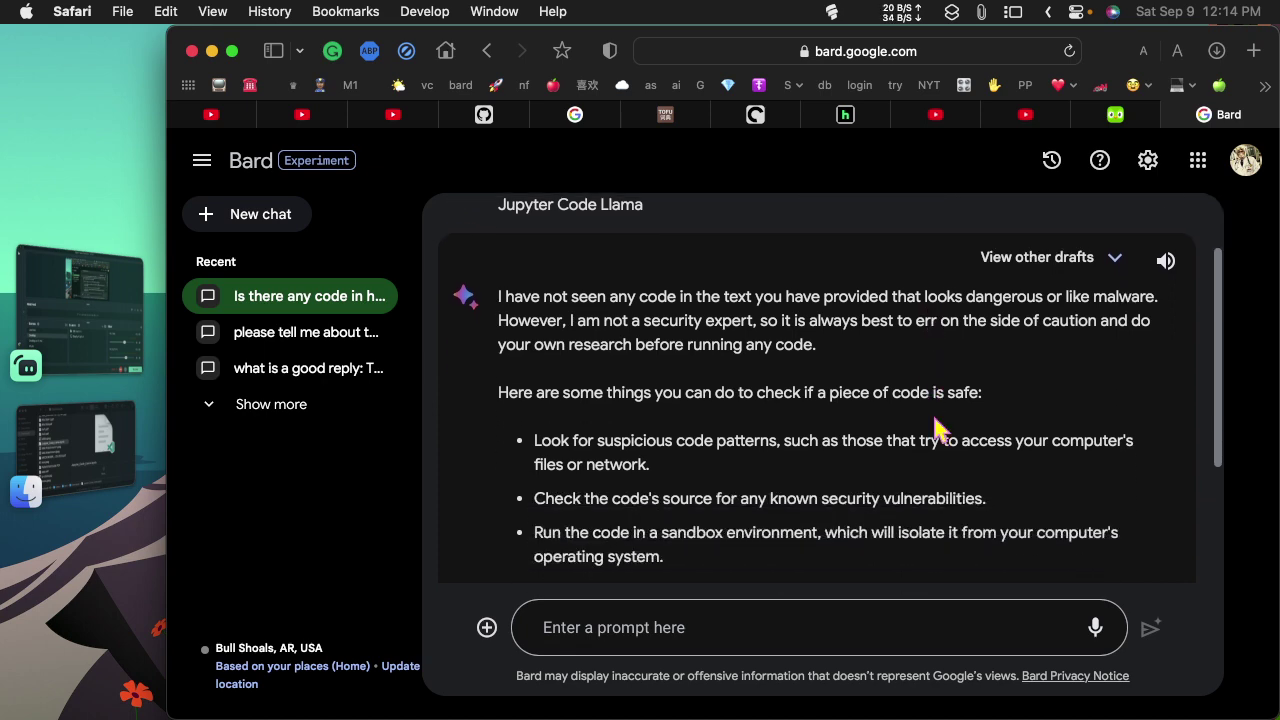
scroll(937, 428, down, 3)
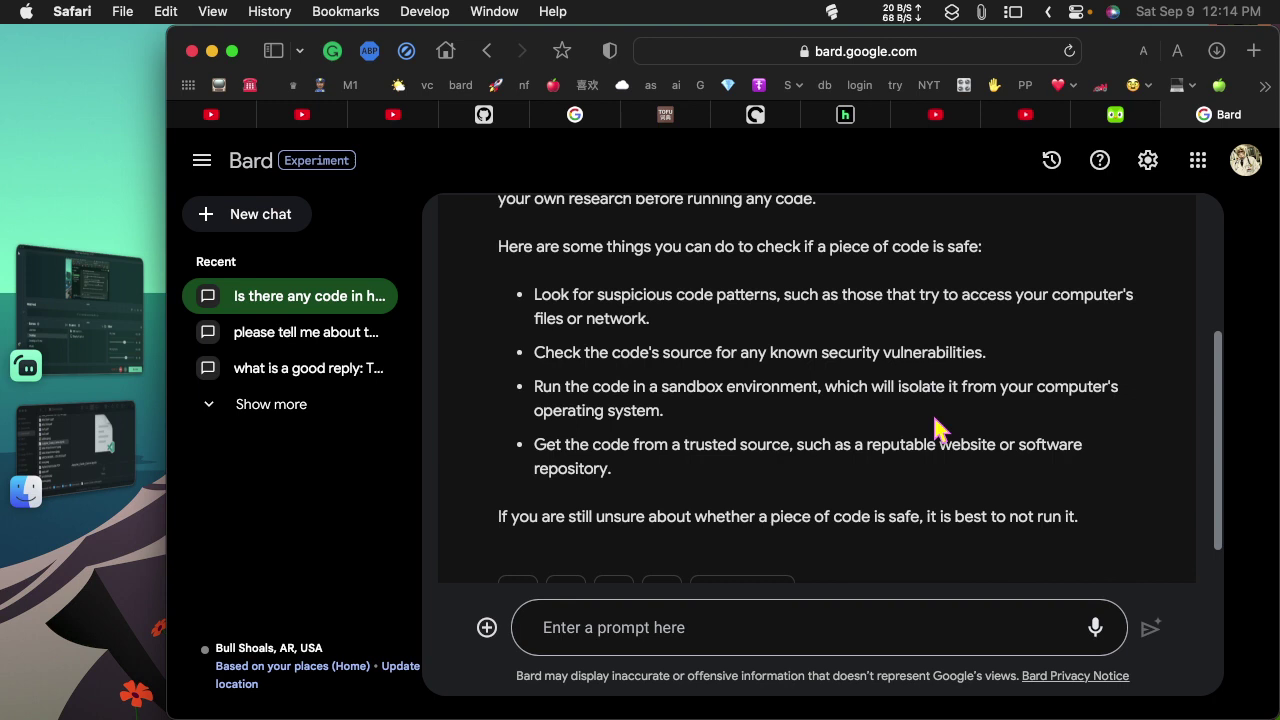
scroll(937, 428, down, 1)
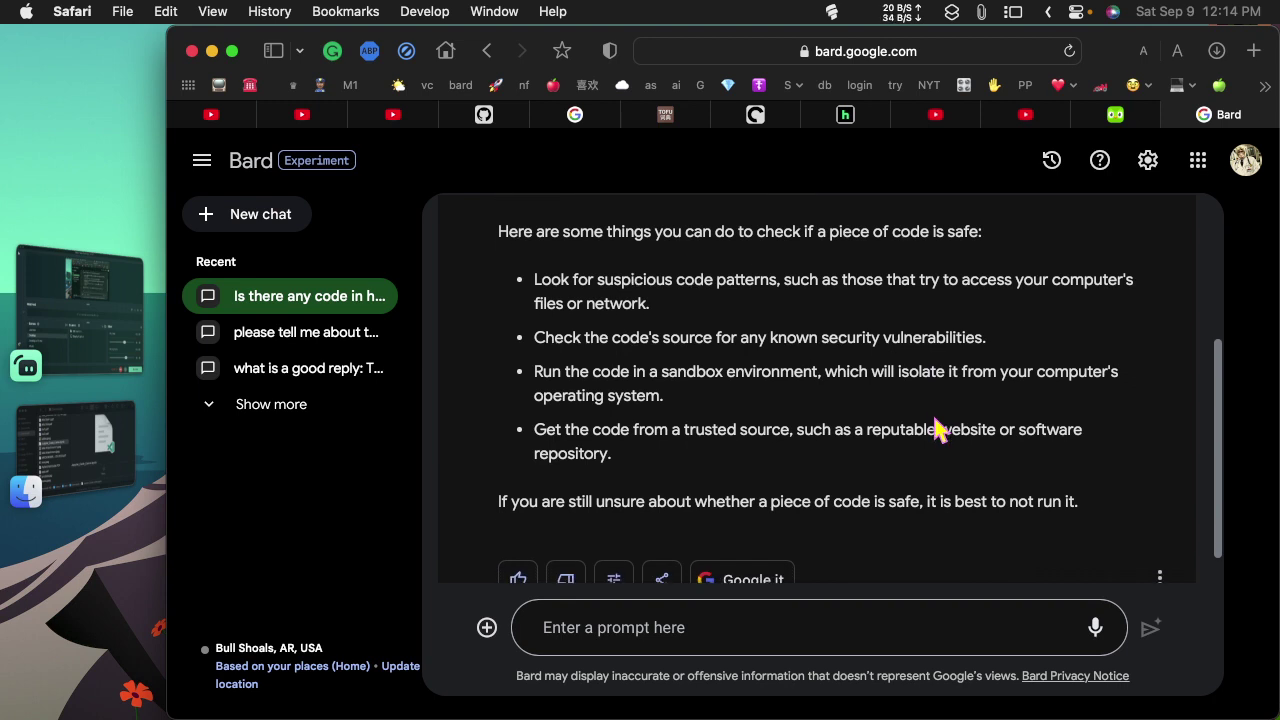
scroll(940, 428, down, 1)
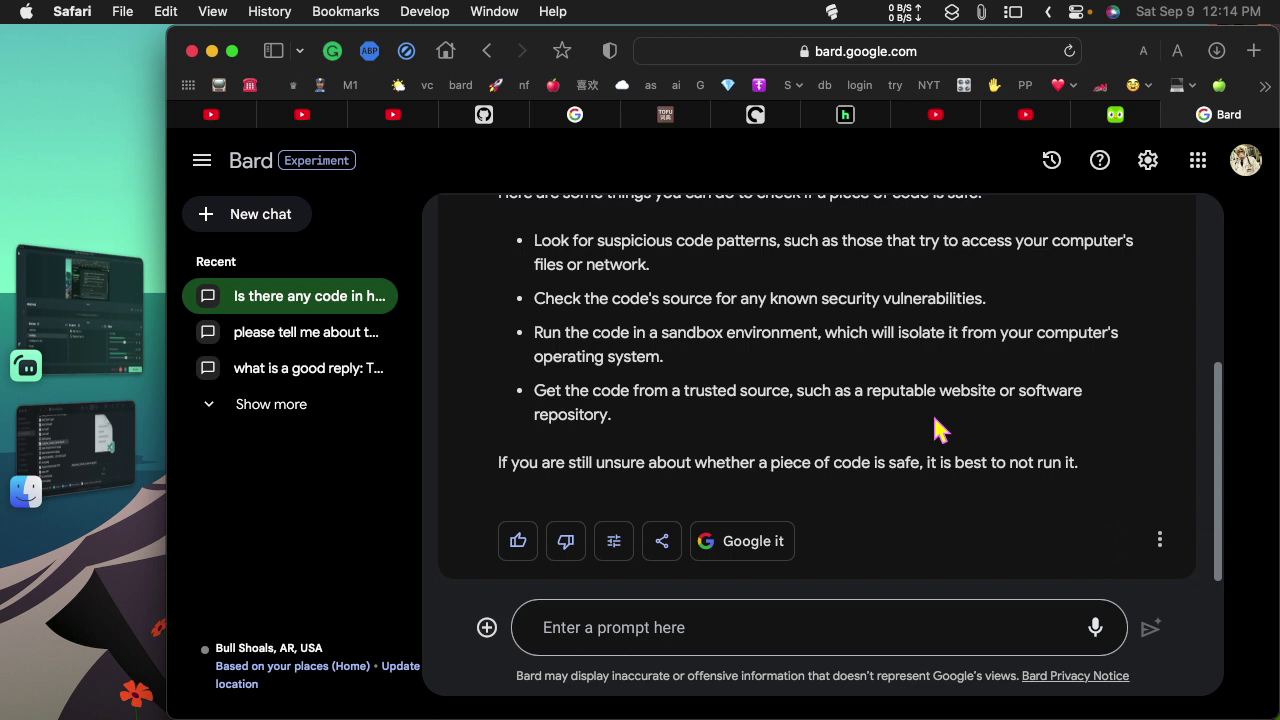
Ask Bard to 'explain the code section by section' and read through the five-section explanation.
click(663, 630)
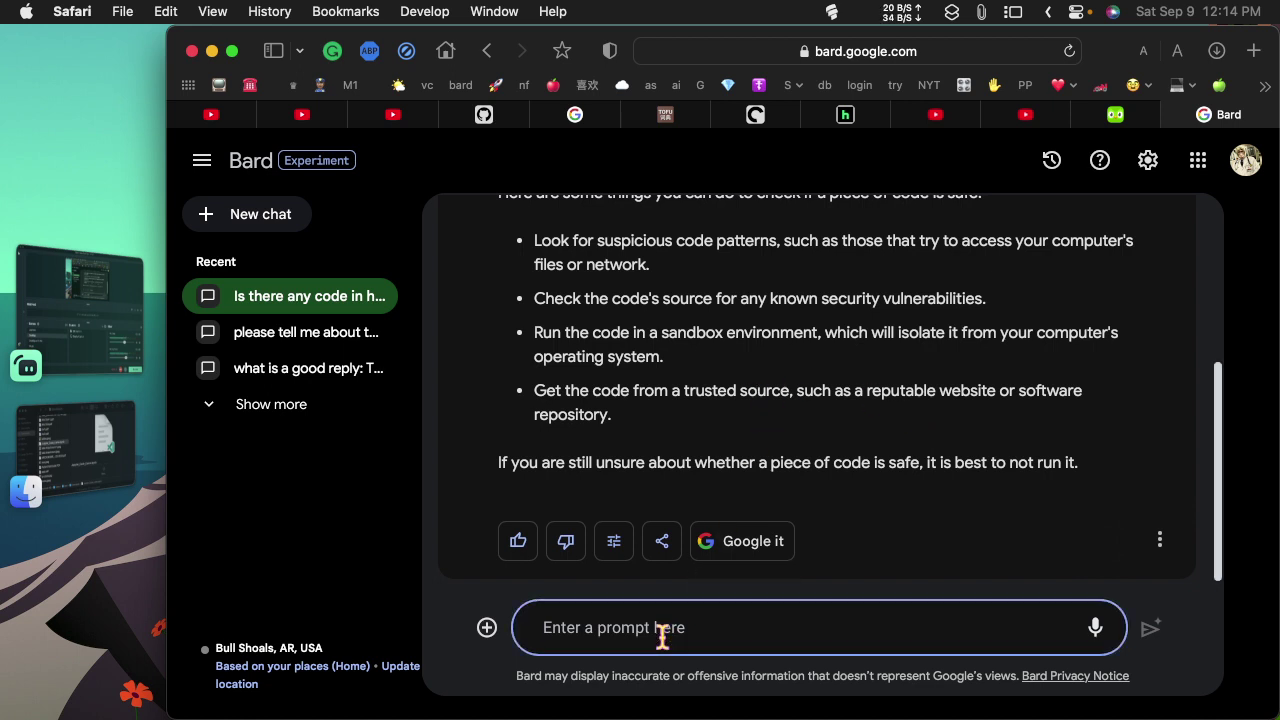
text(e)
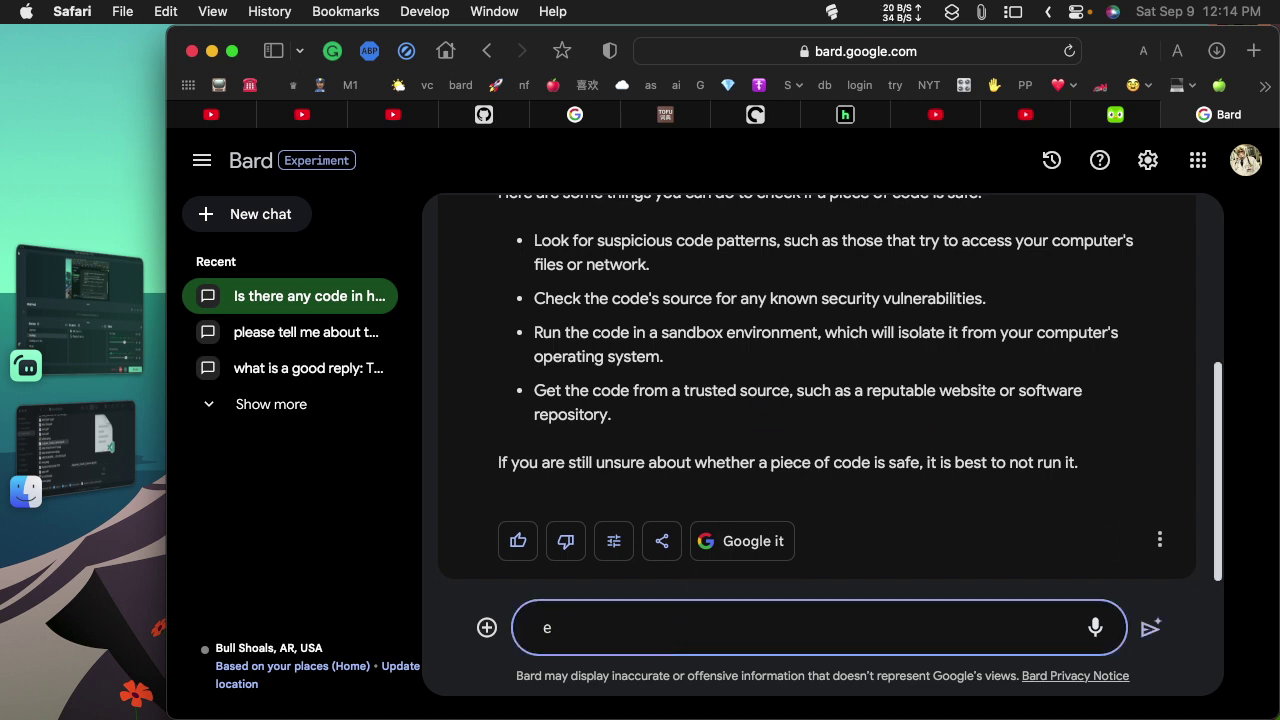
text(xplain the code sec)
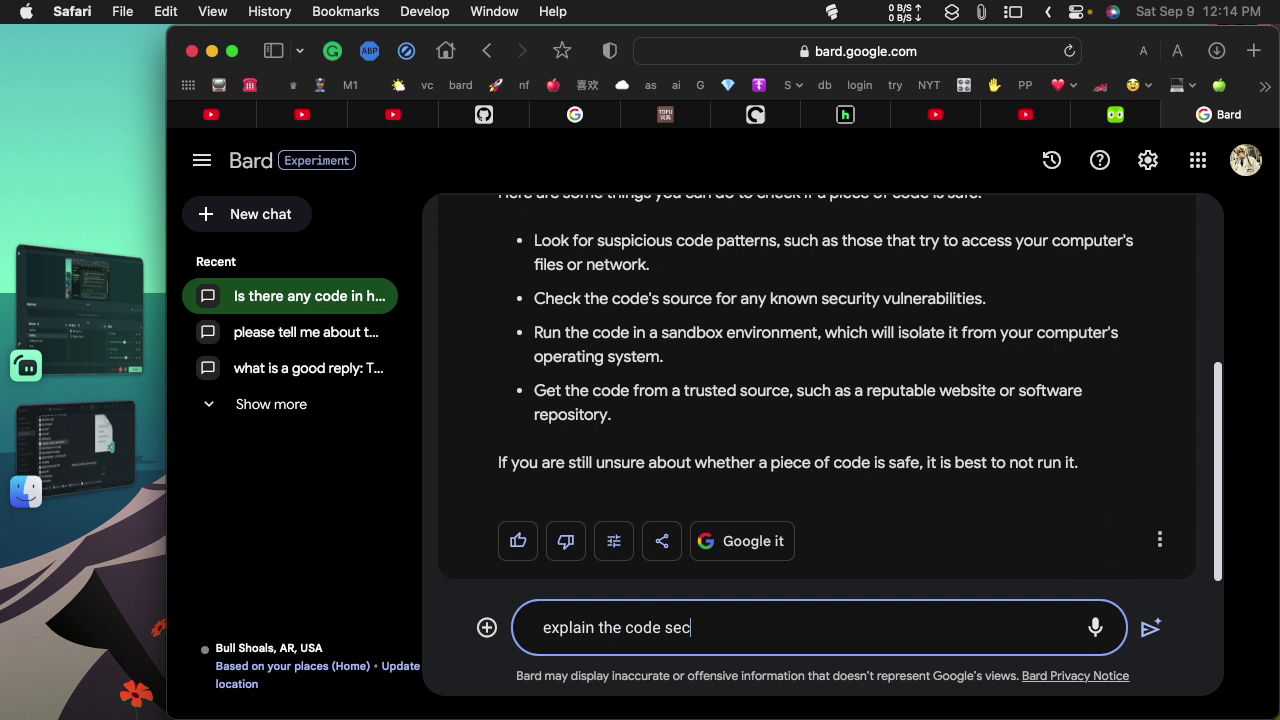
text(tion by section)
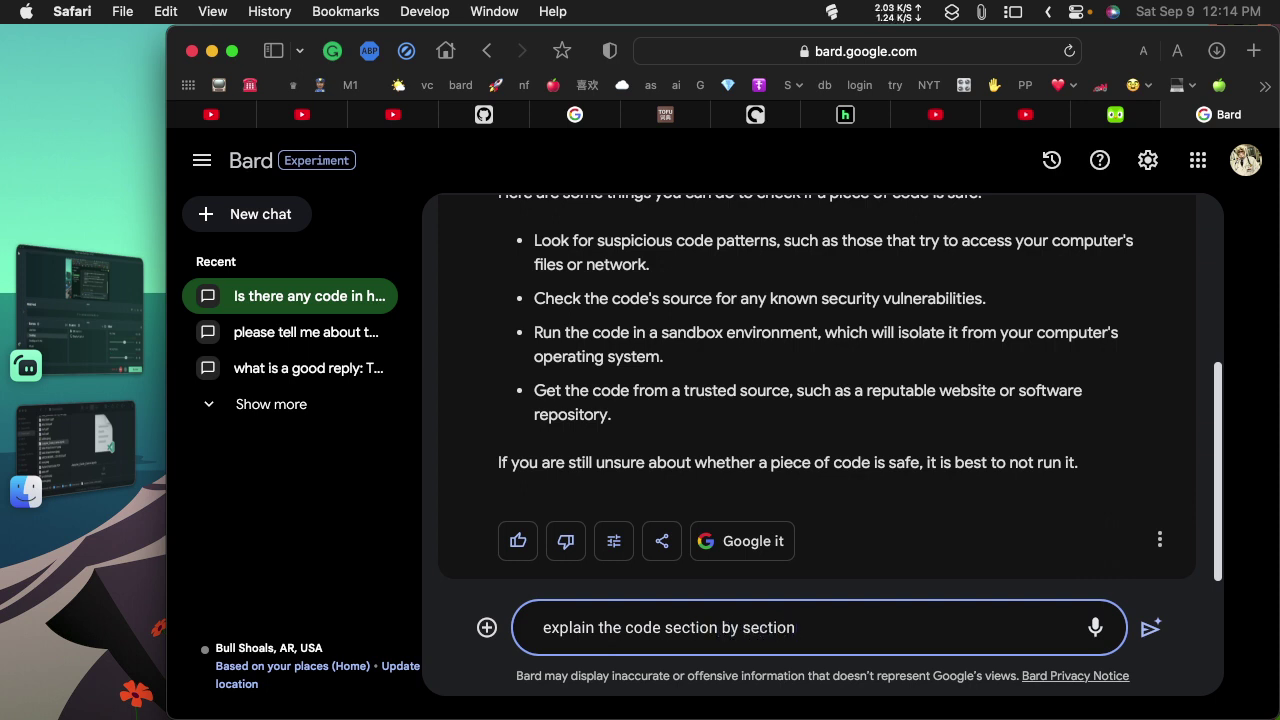
key(Return)
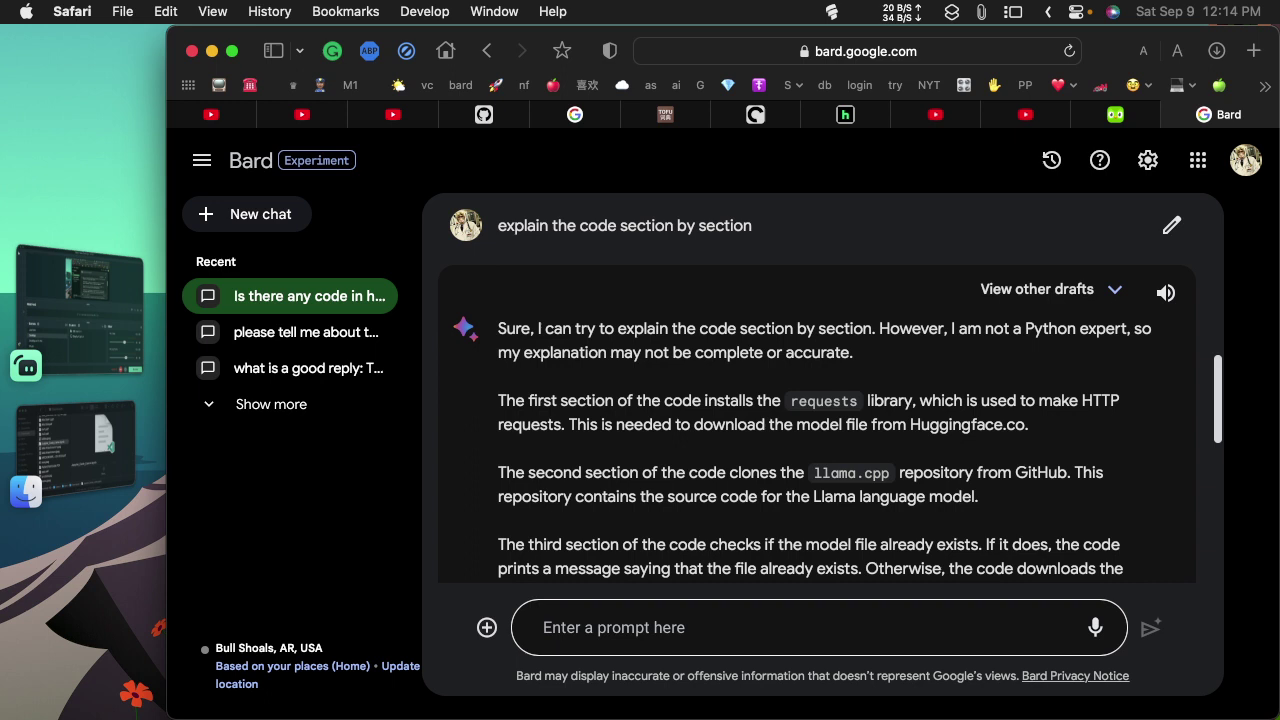
scroll(855, 545, down, 3)
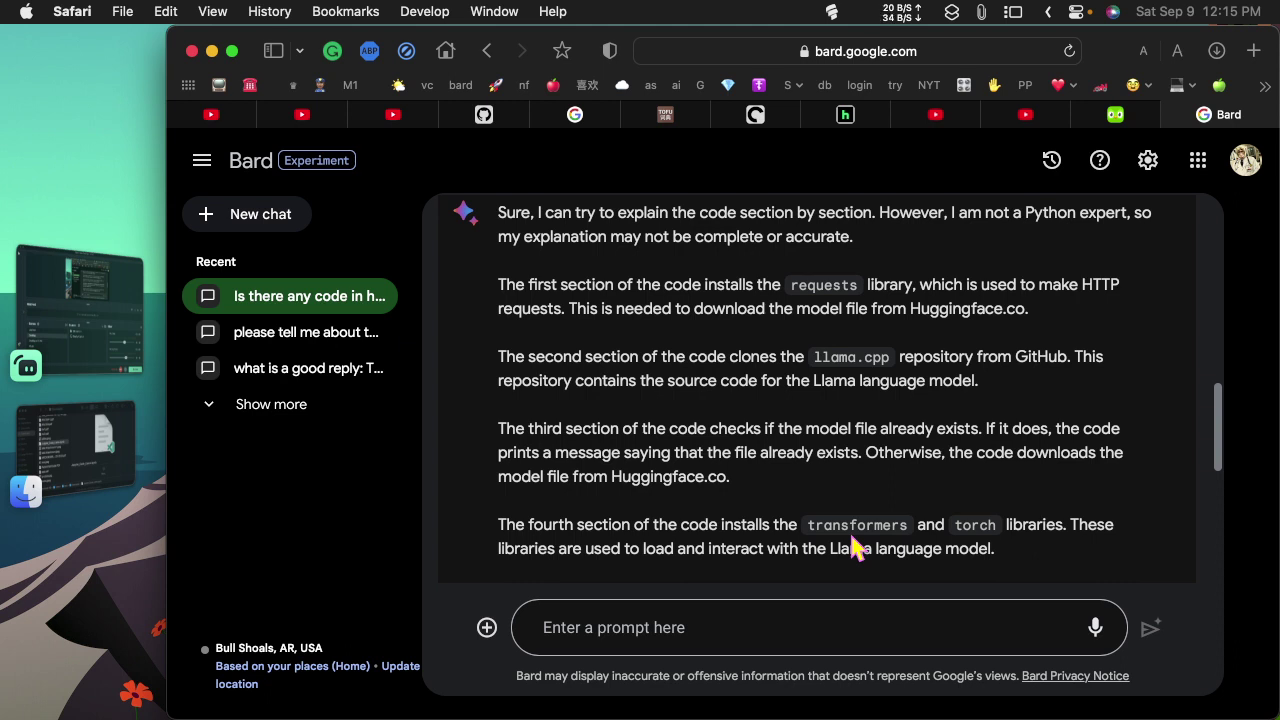
scroll(853, 544, down, 2)
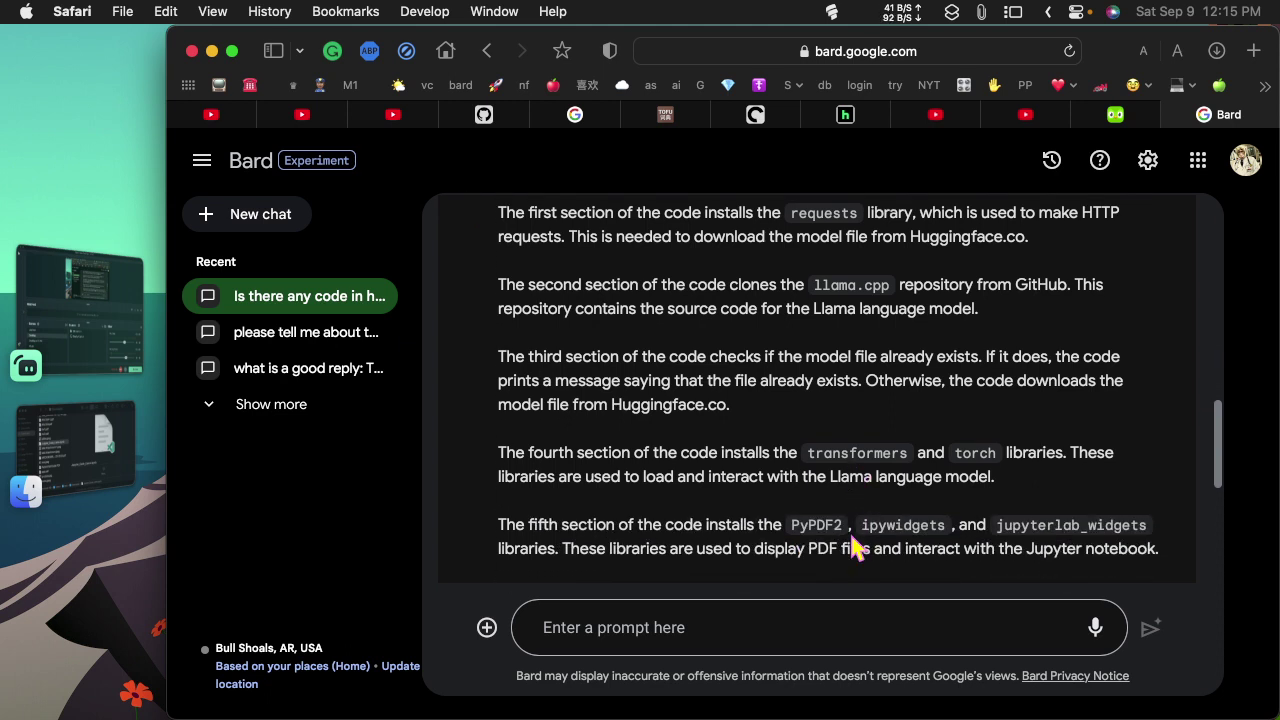
scroll(883, 310, down, 1)
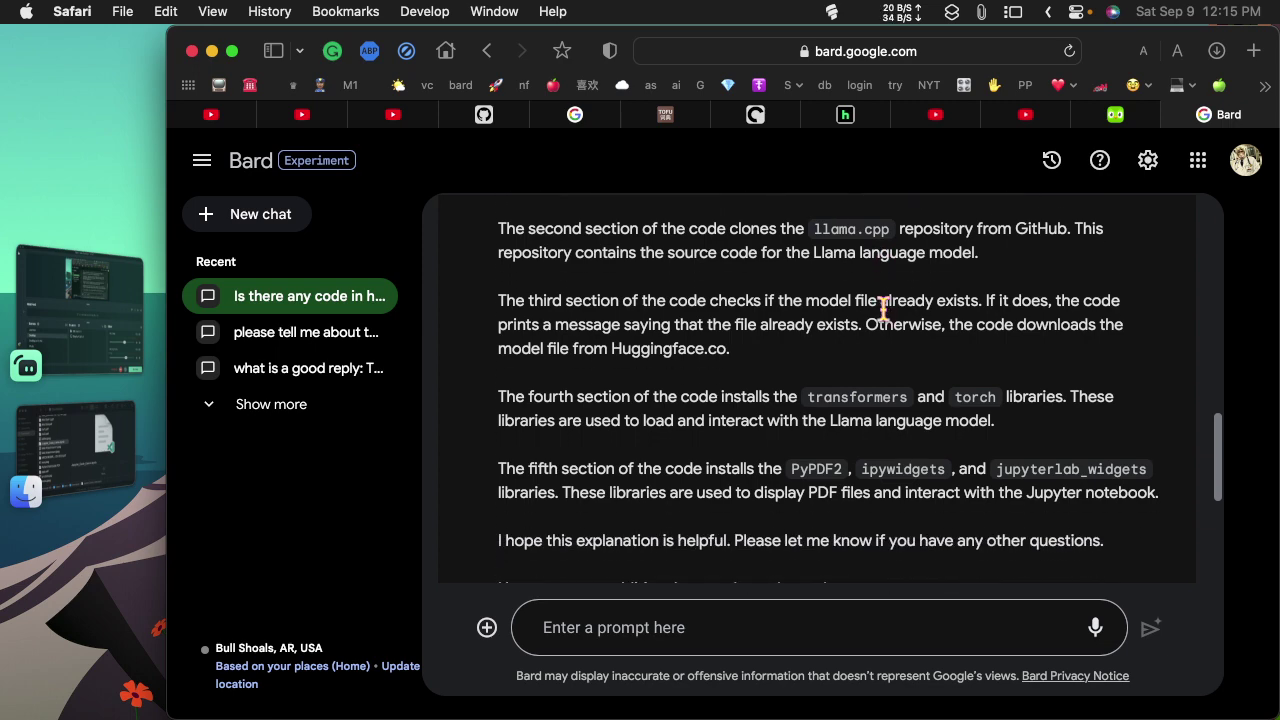
scroll(883, 308, down, 2)
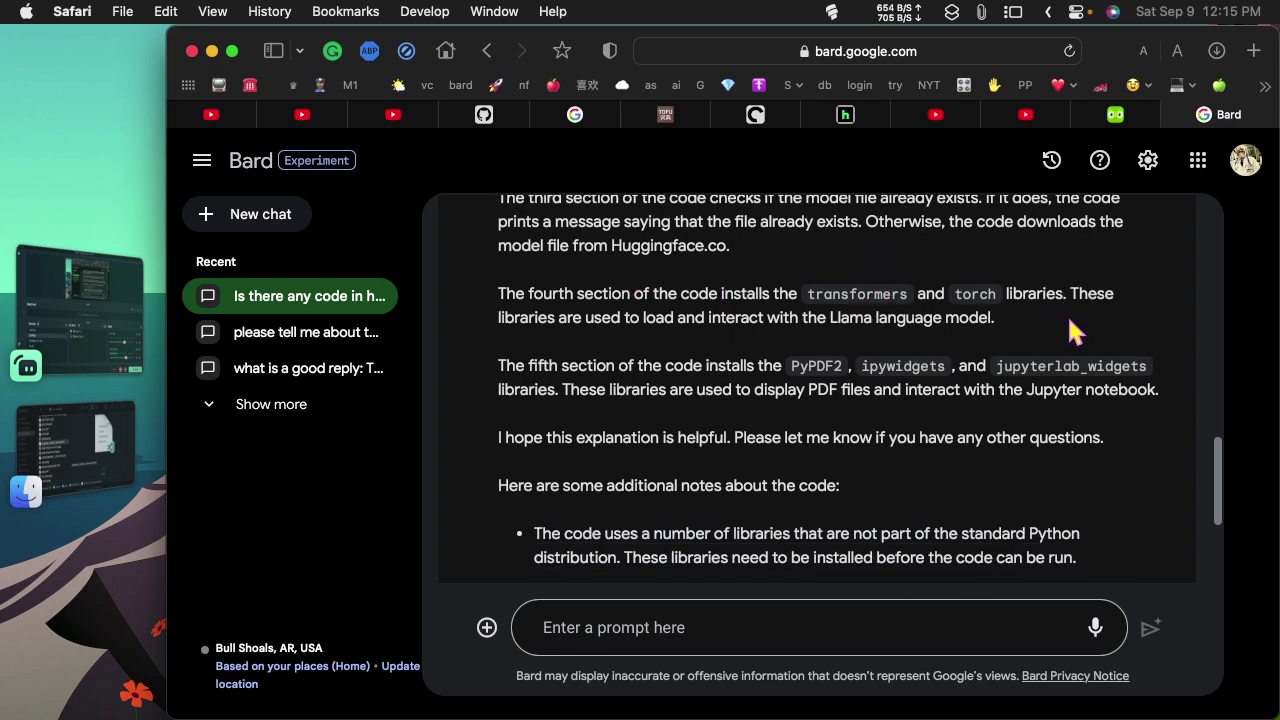
Enlarge the Safari window and read down to the notes recommending the Jupyter Code Llama GitHub repository.
double_click(1105, 45)
scroll(931, 276, up, 10)
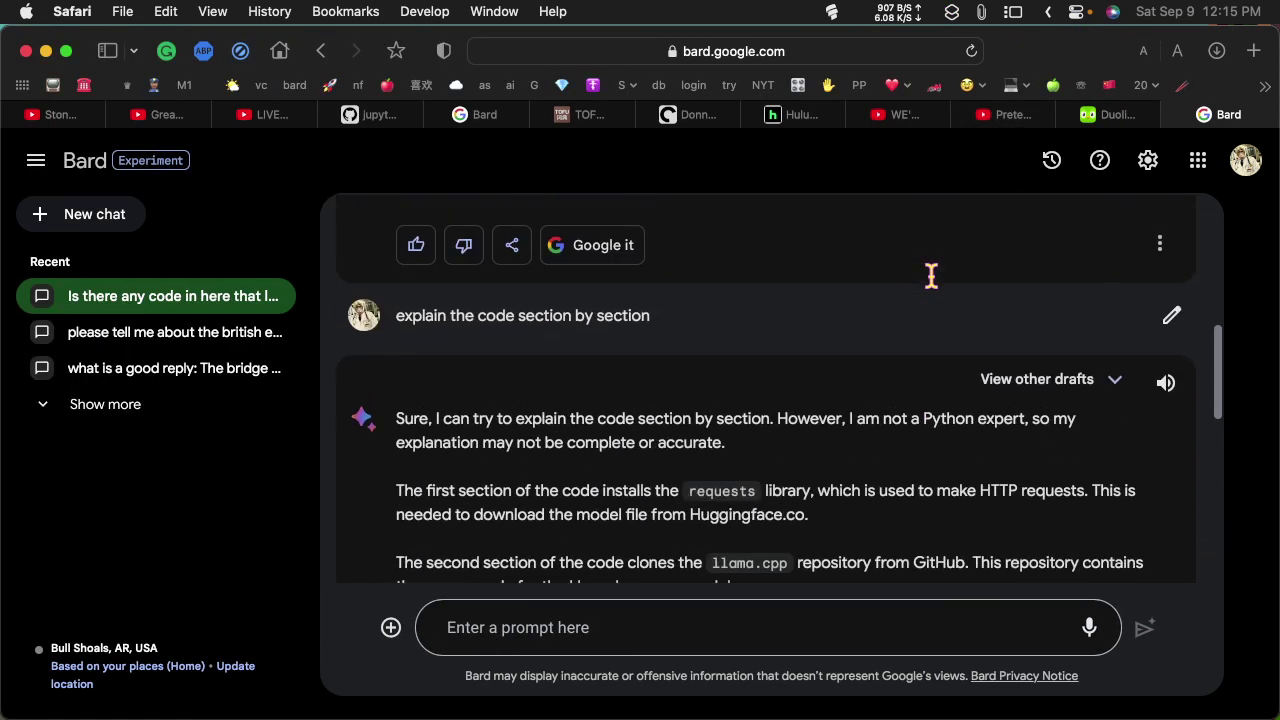
scroll(931, 276, down, 1)
scroll(935, 282, down, 5)
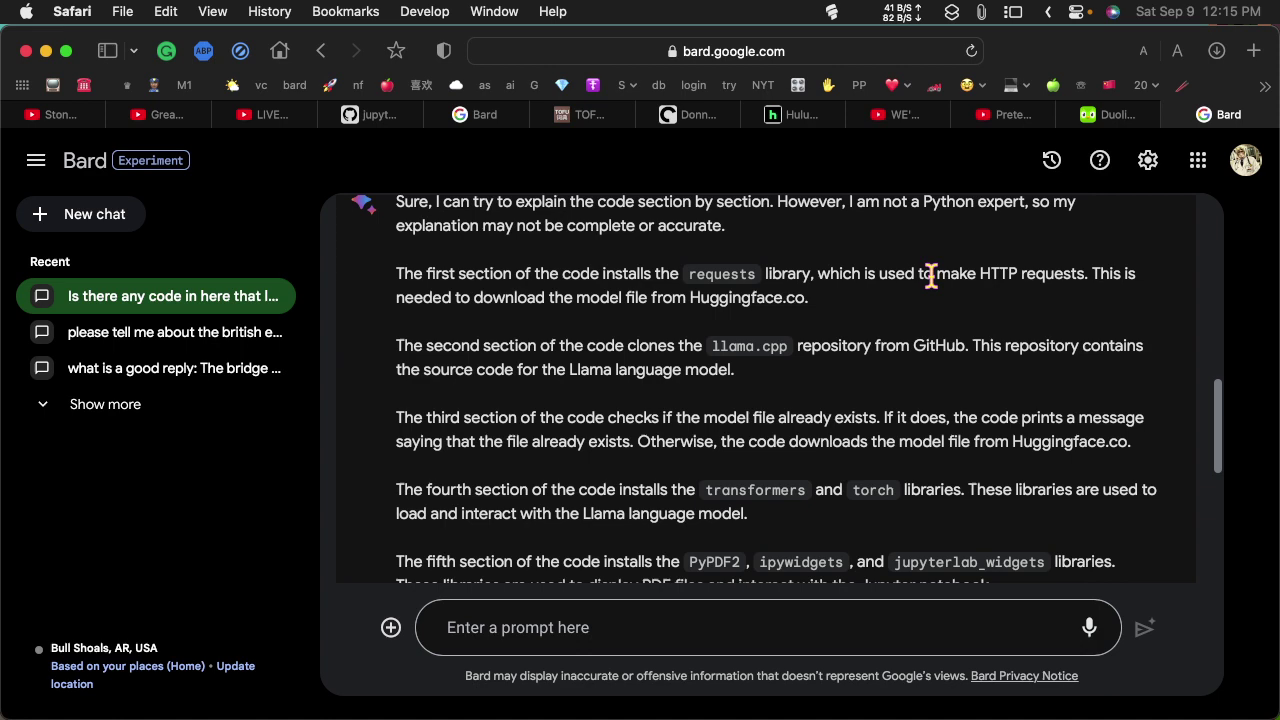
scroll(931, 276, down, 2)
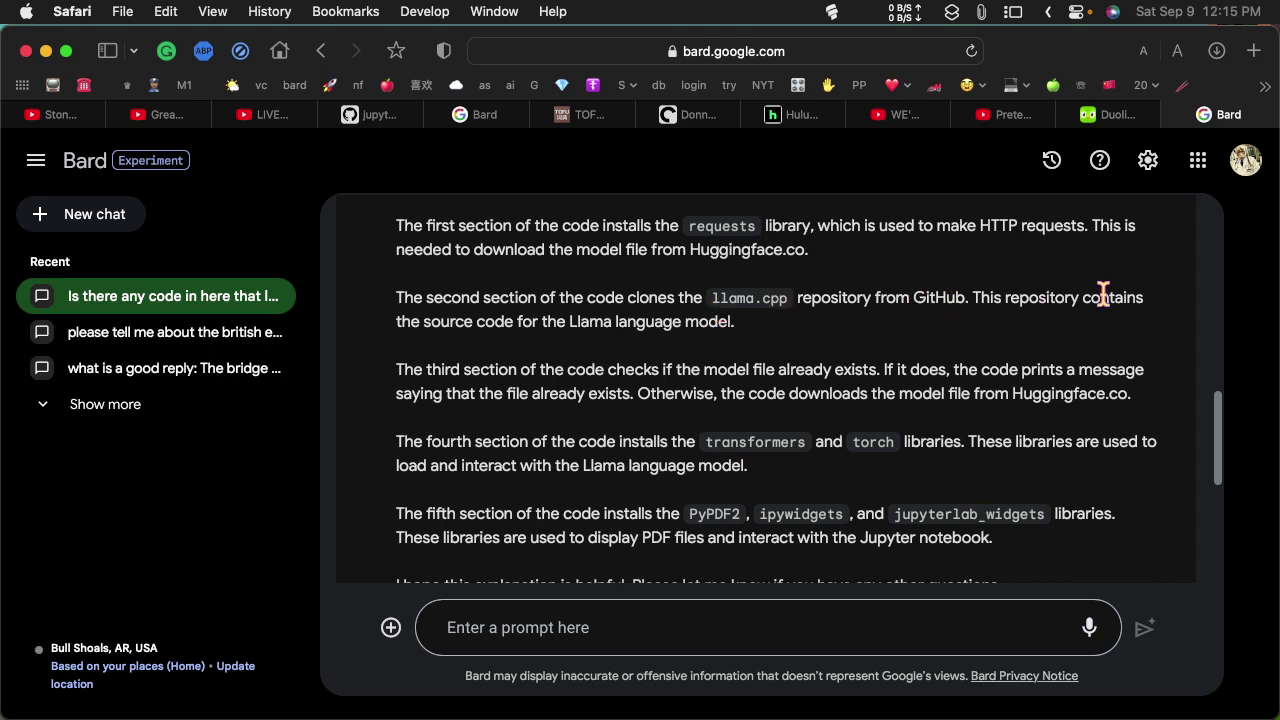
scroll(643, 330, down, 2)
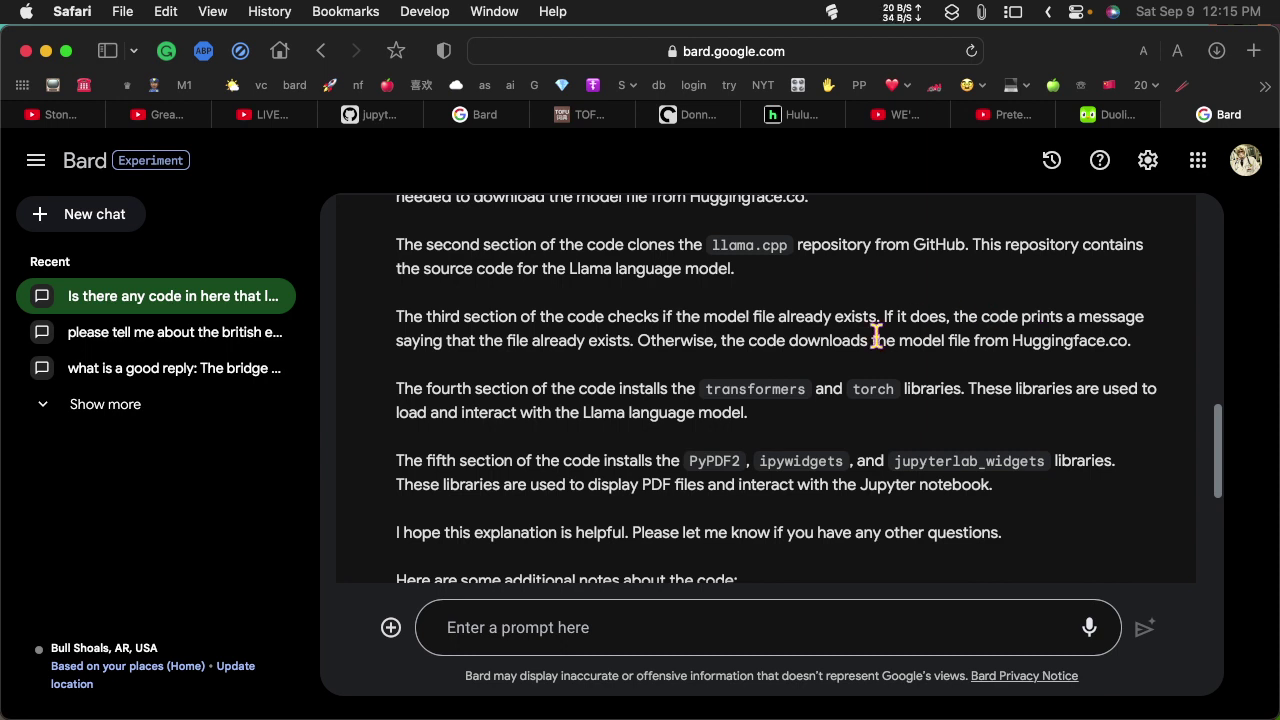
scroll(878, 336, down, 2)
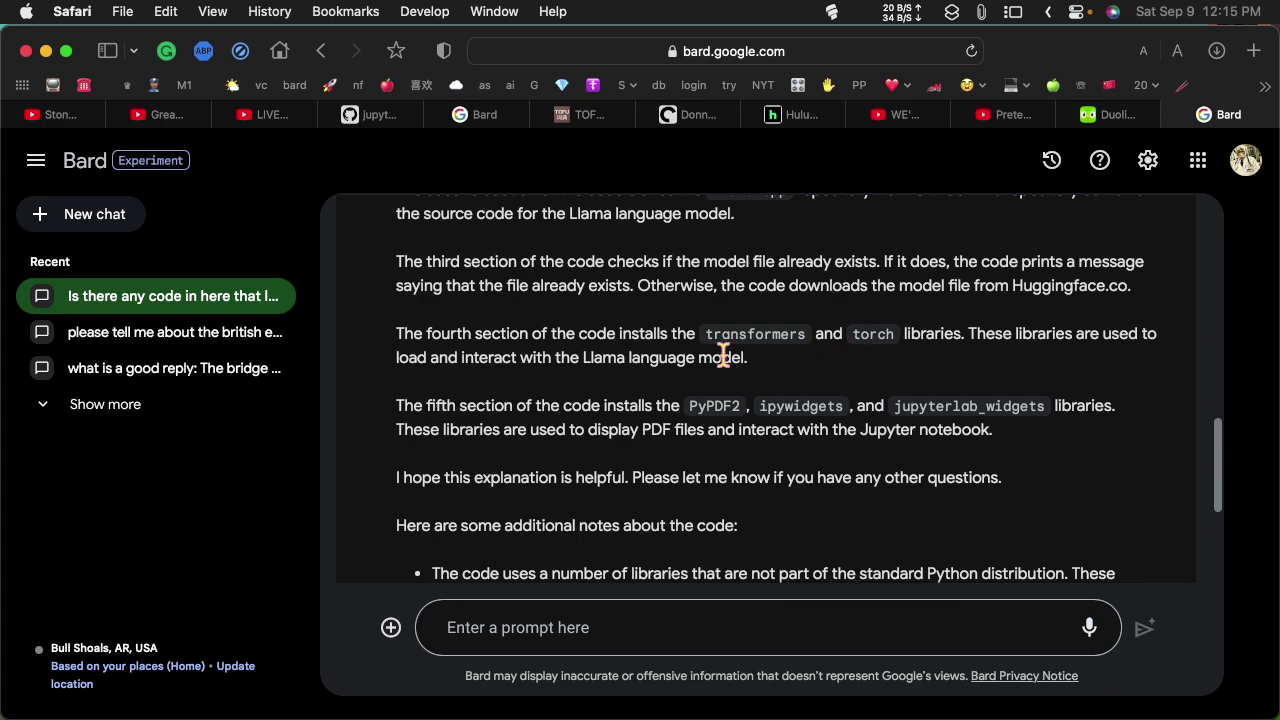
scroll(760, 346, down, 1)
scroll(817, 326, down, 3)
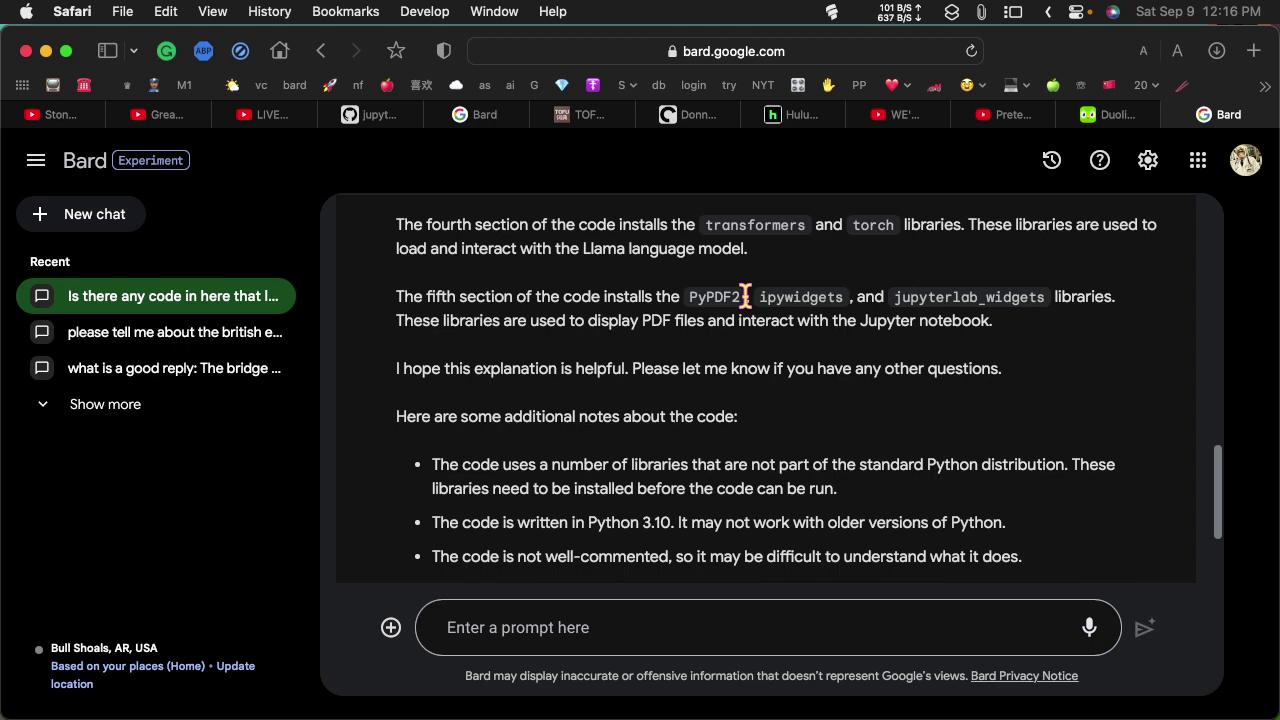
scroll(745, 297, down, 3)
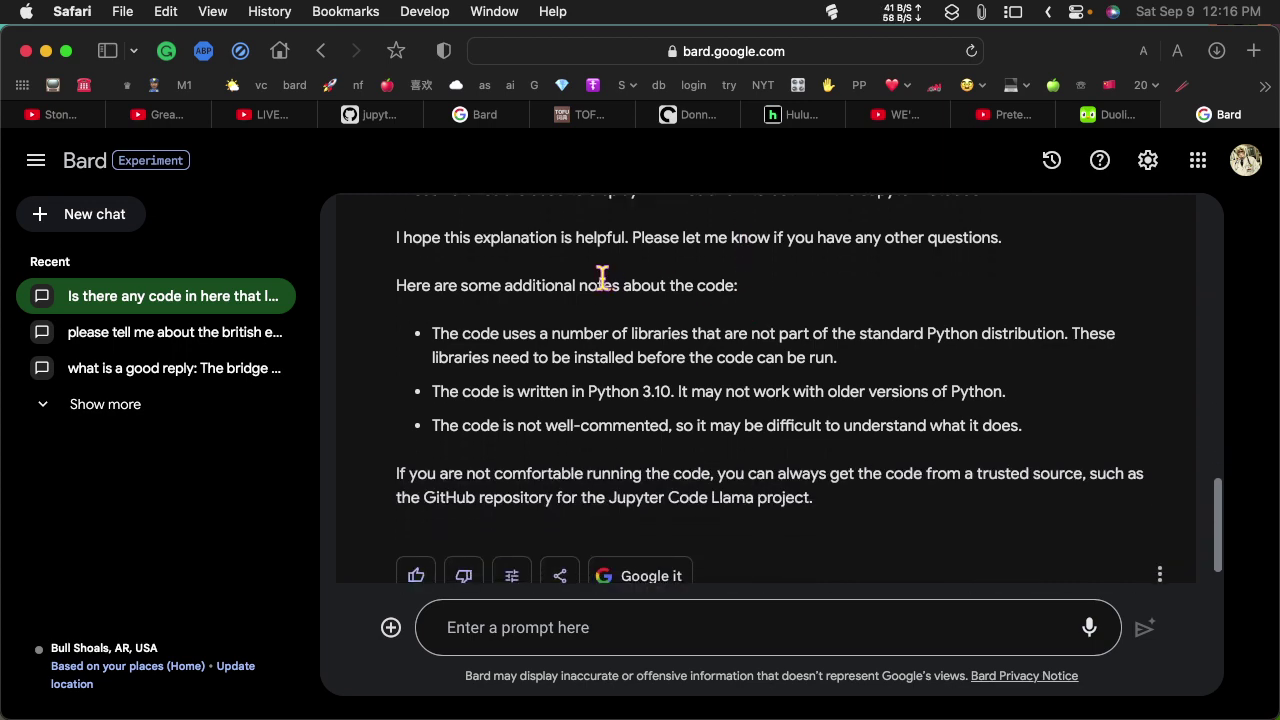
Highlight passages of Bard's answer, ending on 'Jupyter Code Llama', then switch to the GitHub notebook tab.
drag(561, 303, 1115, 303)
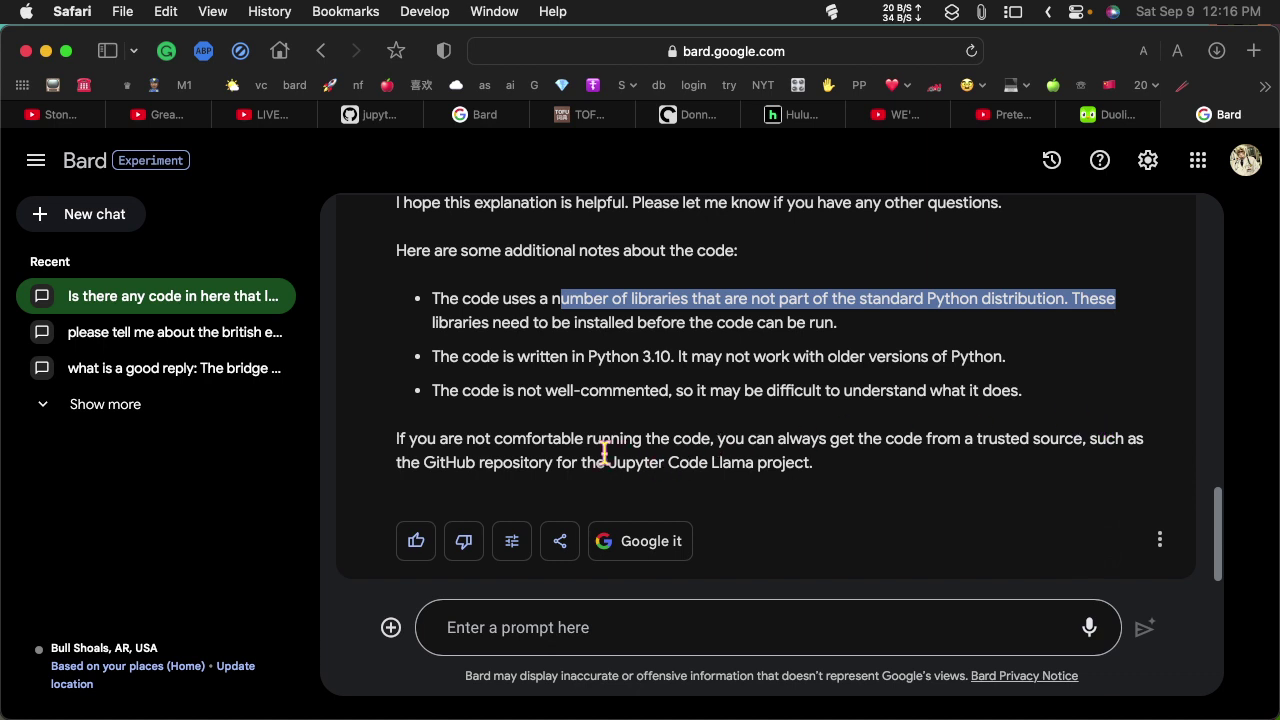
drag(548, 462, 803, 455)
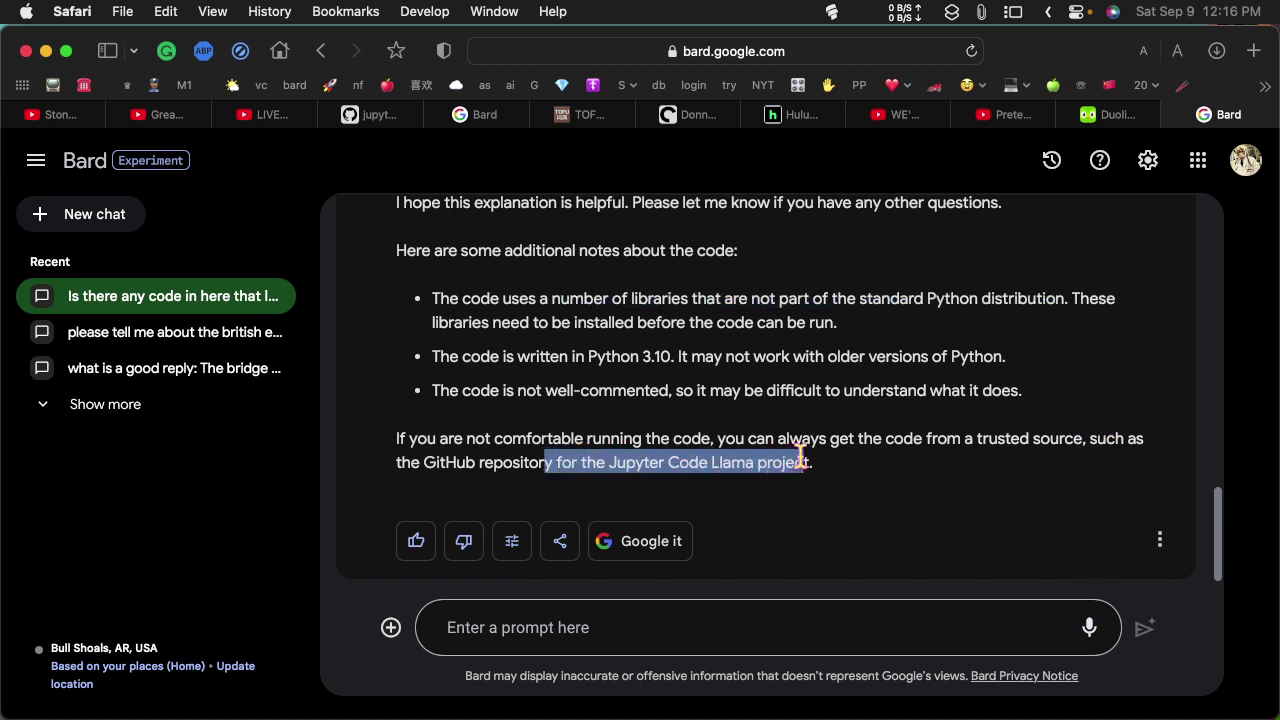
click(786, 450)
drag(643, 438, 1116, 428)
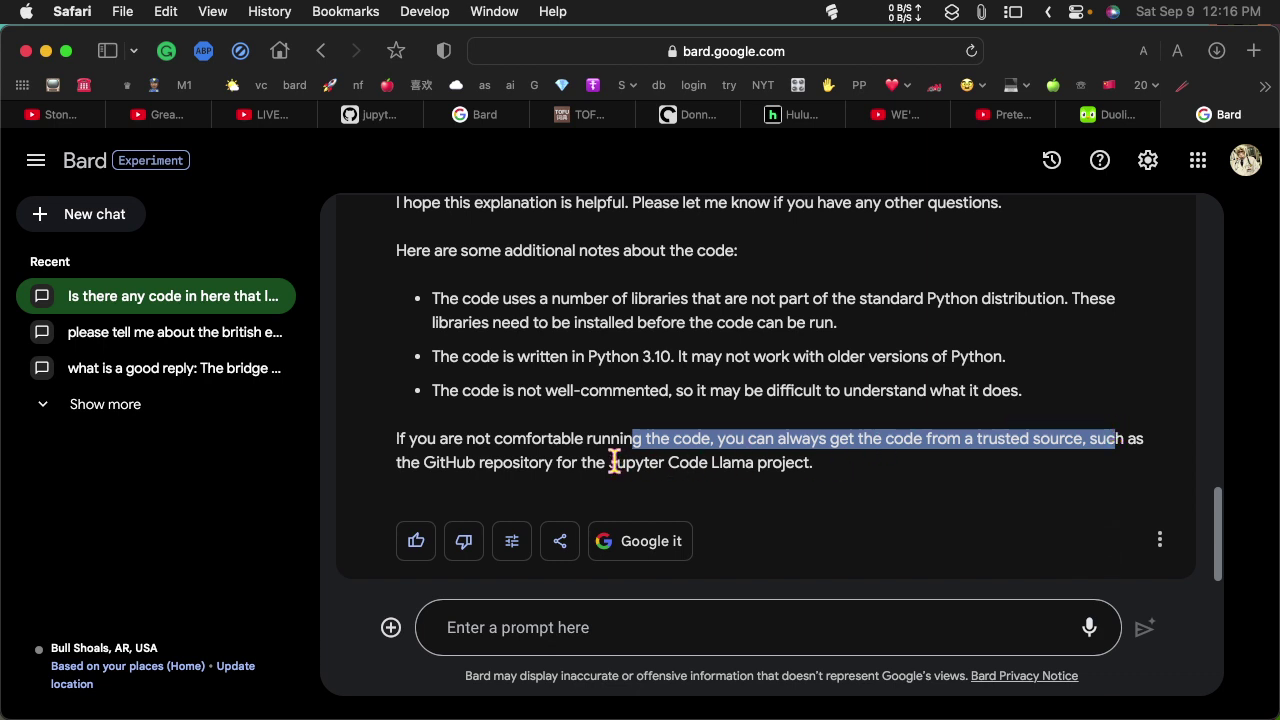
drag(610, 464, 755, 462)
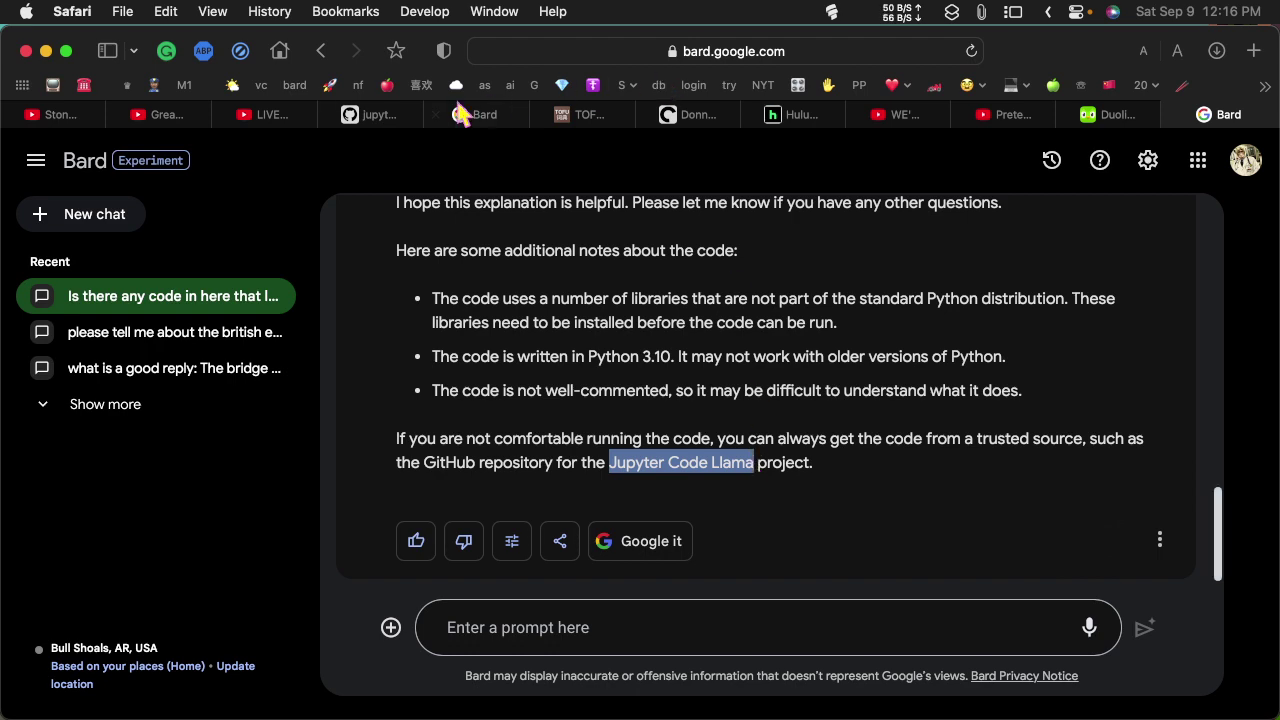
click(366, 122)
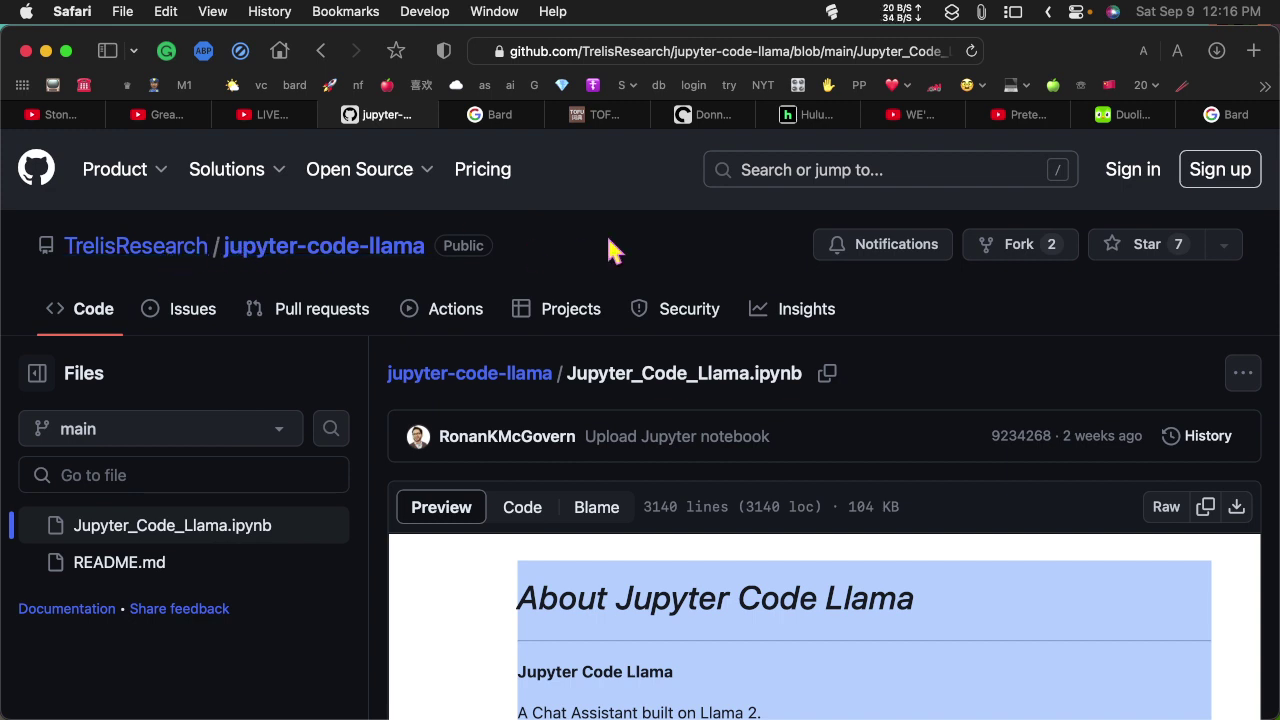
Try a search scoped to the jupyter-code-llama repository, then dismiss it.
click(781, 171)
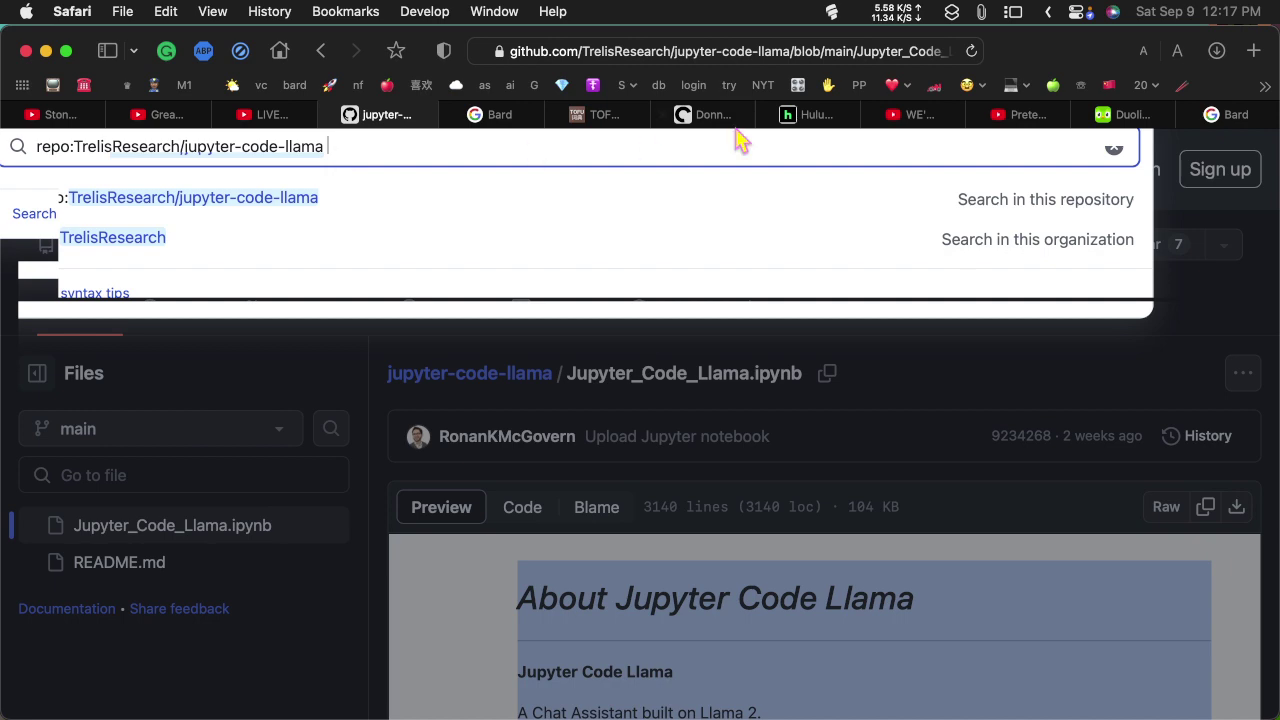
key(Escape)
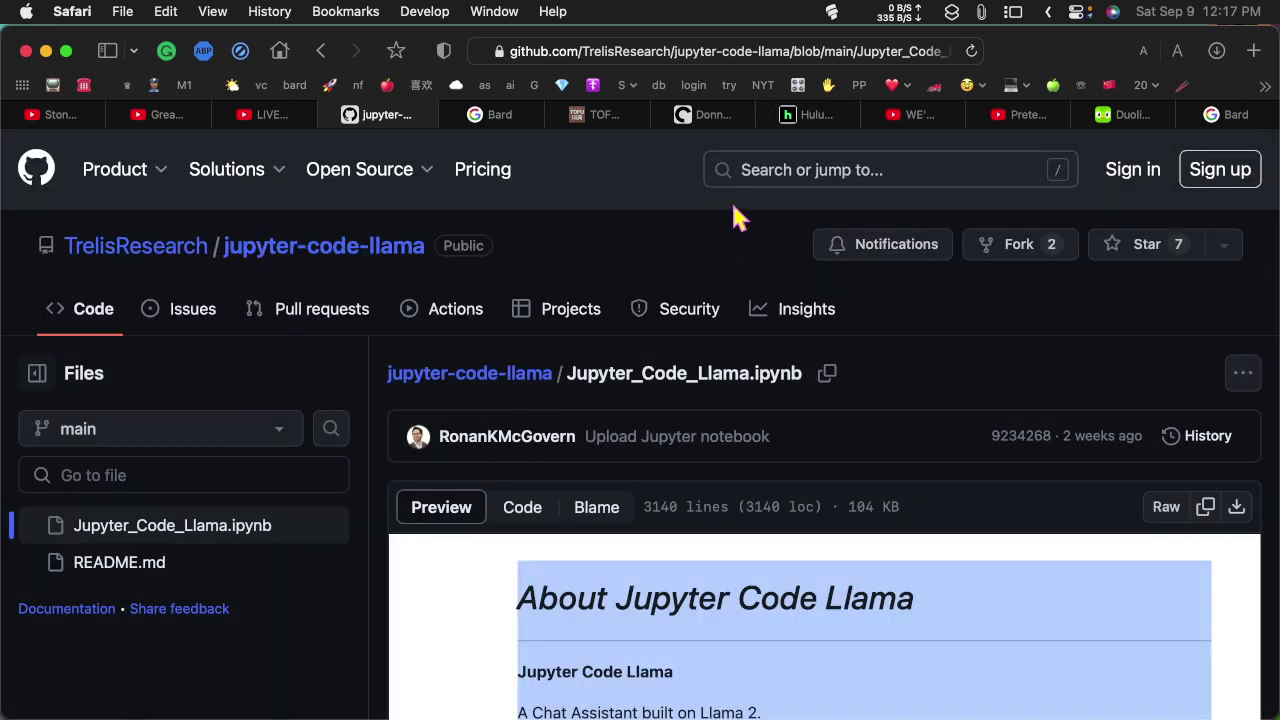
click(806, 180)
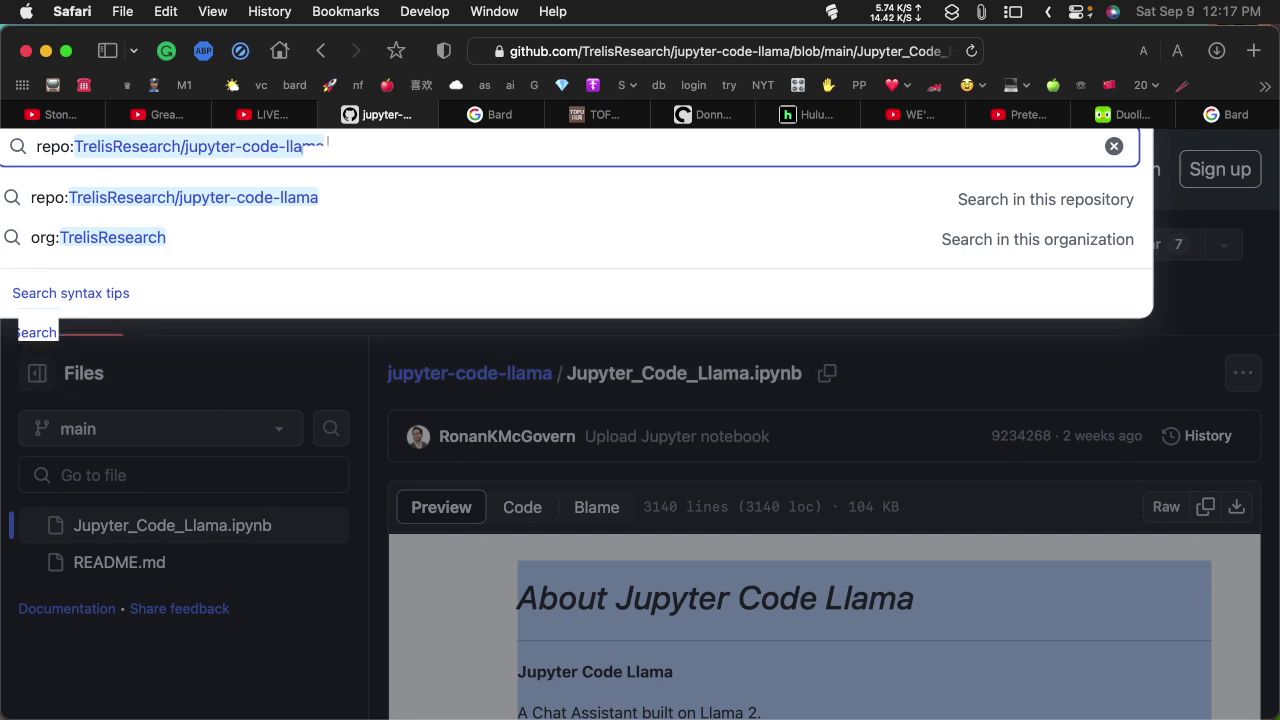
key(BackSpace)
key(BackSpace)
key(BackSpace)
key(BackSpace)
key(BackSpace)
key(BackSpace)
key(BackSpace)
key(BackSpace)
key(BackSpace)
key(BackSpace)
key(BackSpace)
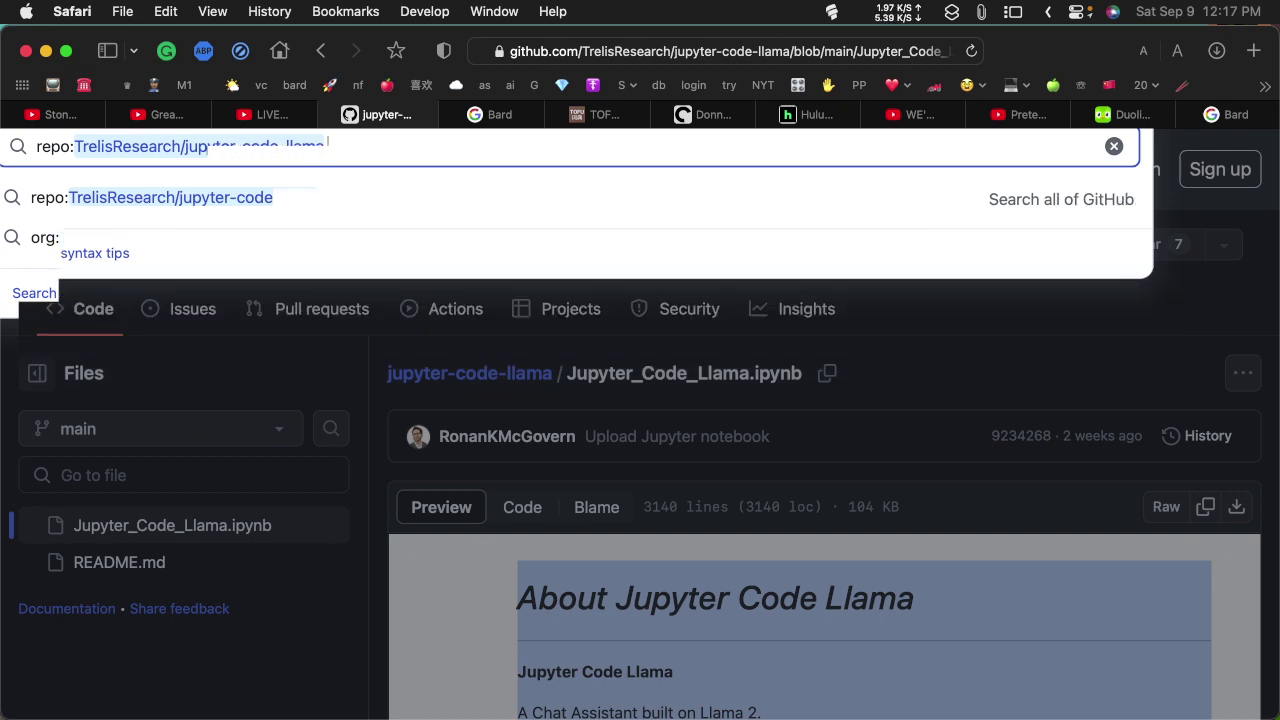
key(BackSpace)
key(BackSpace)
key(BackSpace)
key(BackSpace)
key(BackSpace)
key(BackSpace)
key(BackSpace)
key(BackSpace)
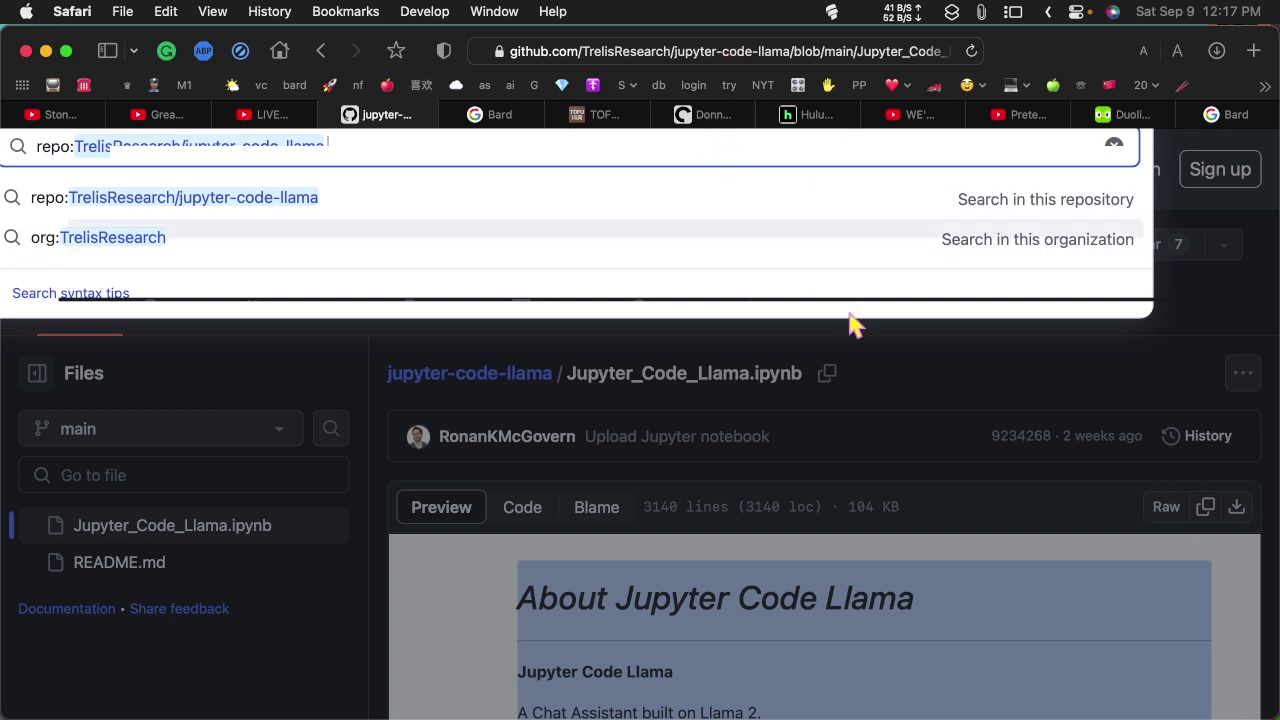
click(919, 362)
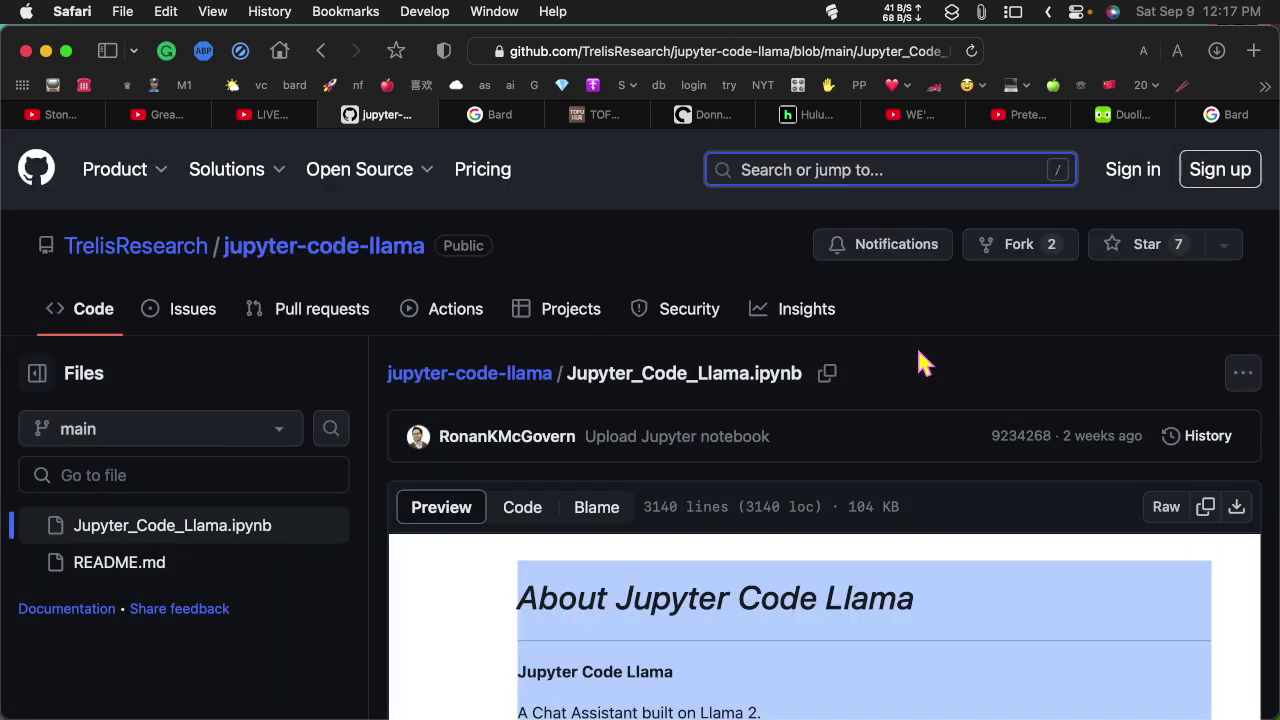
From the GitHub home page, search all of GitHub for the misspelled 'jupyter-code-lama'.
click(43, 178)
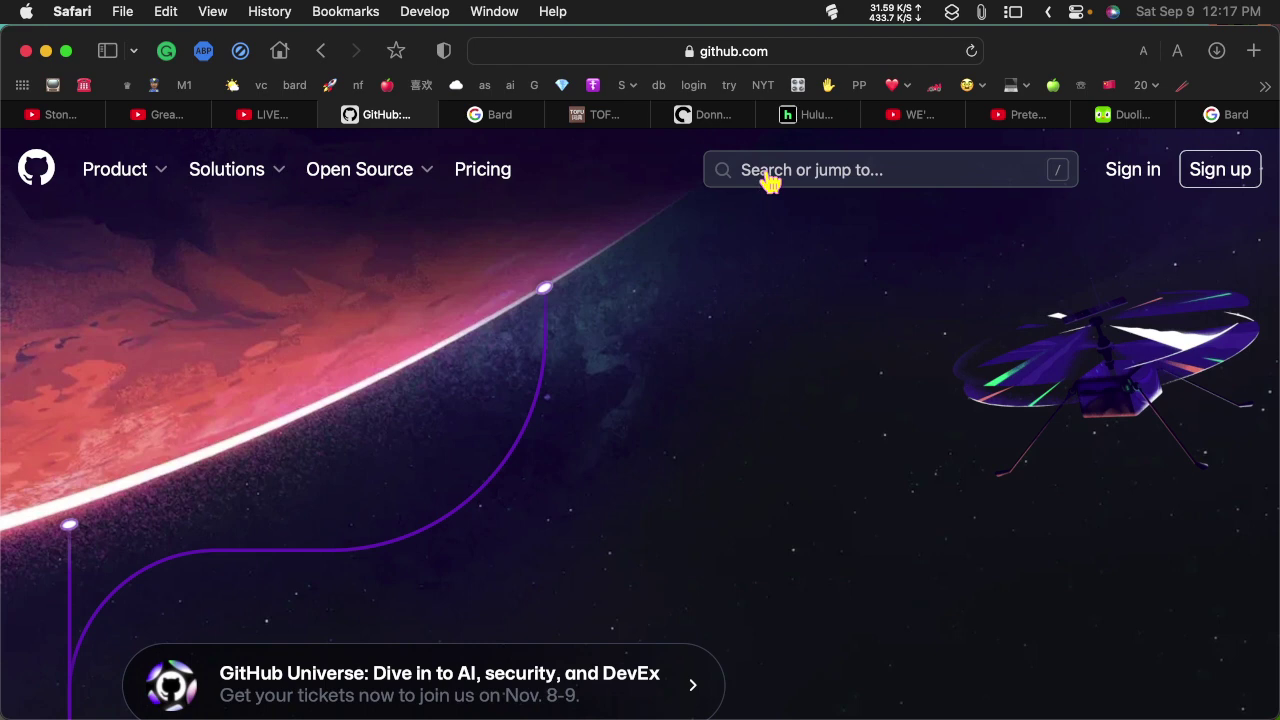
click(768, 180)
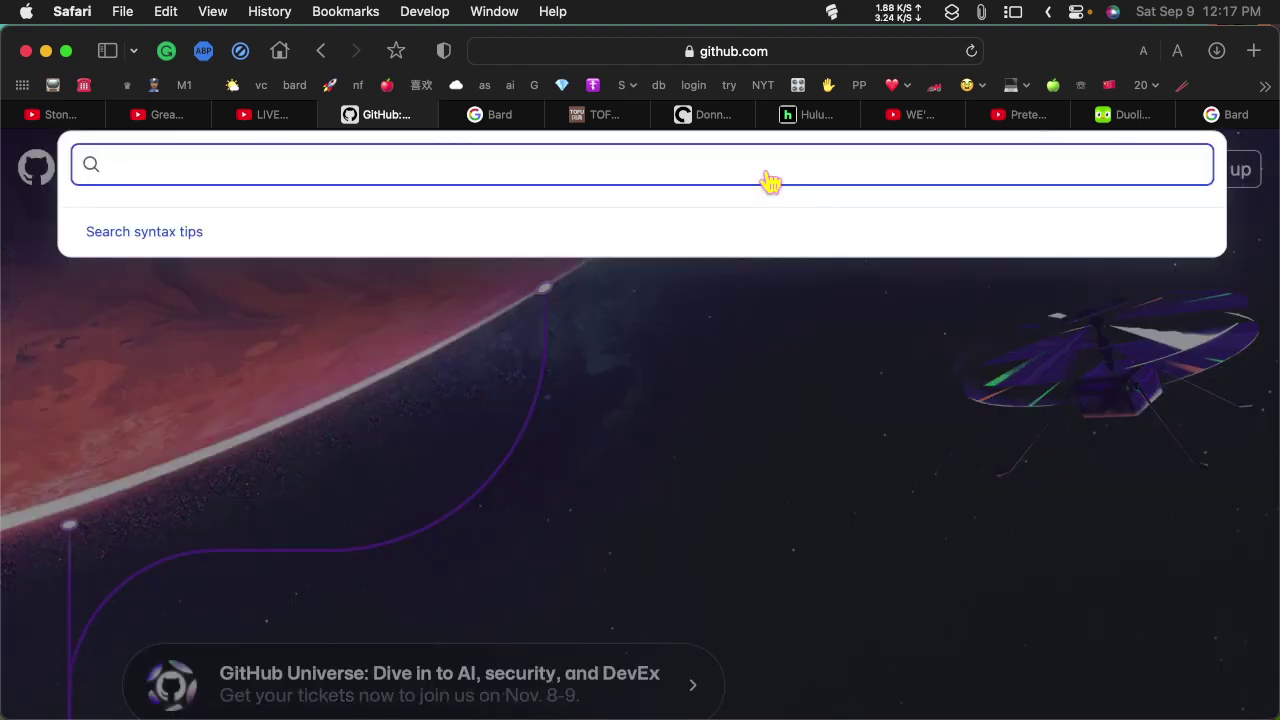
text(jupyter-code-lama)
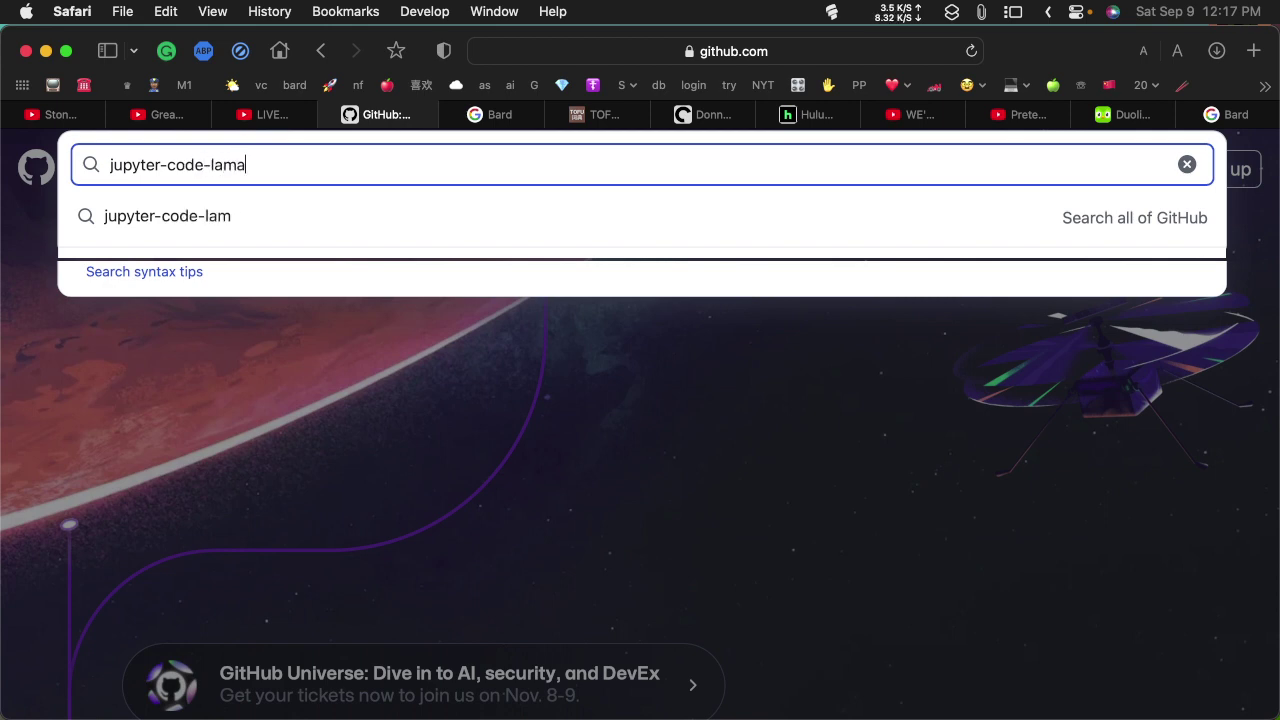
key(Return)
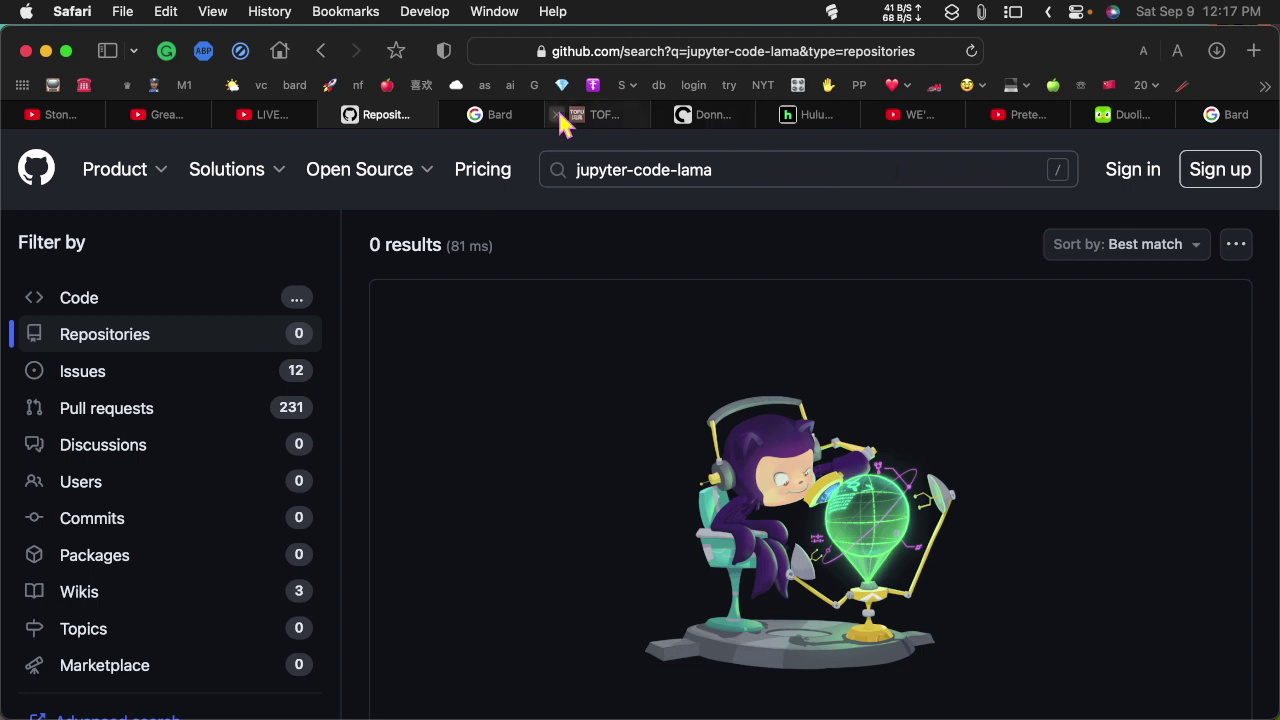
click(320, 52)
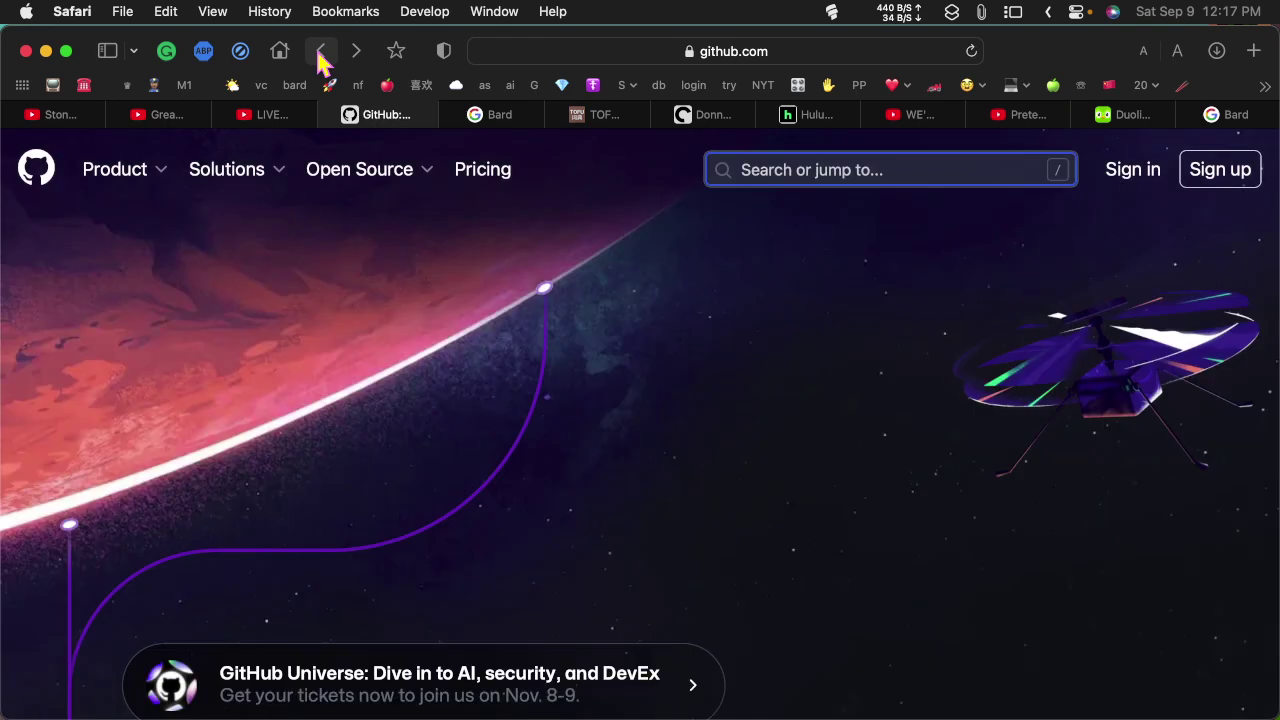
click(356, 54)
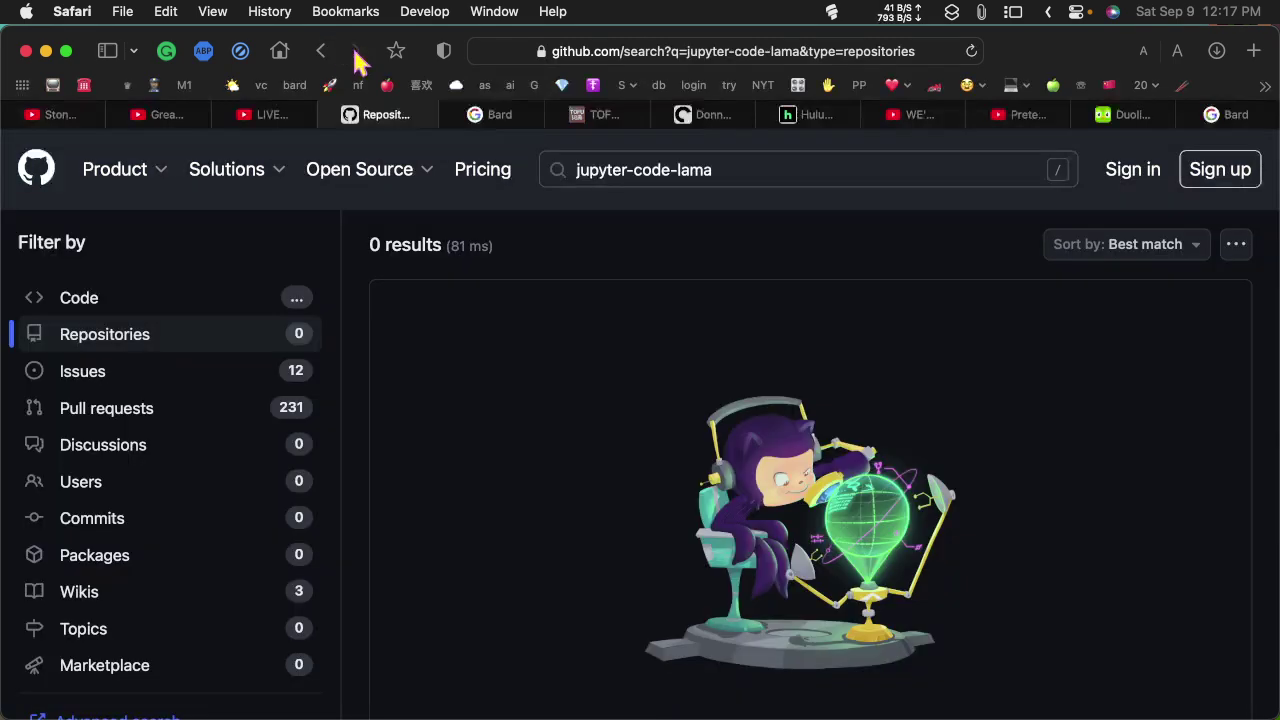
Rerun the search with the corrected 'jupyter-code-llama' query and review the single TrelisResearch result.
click(684, 178)
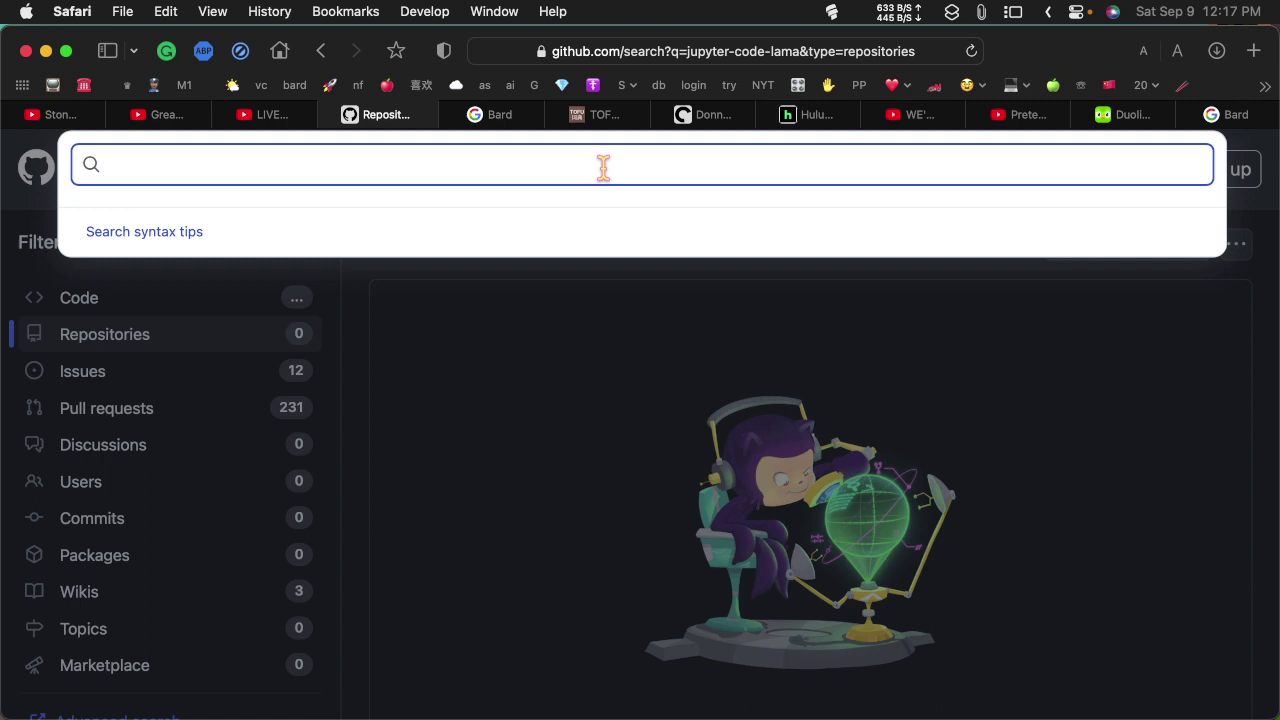
text(jupyter-code-llama)
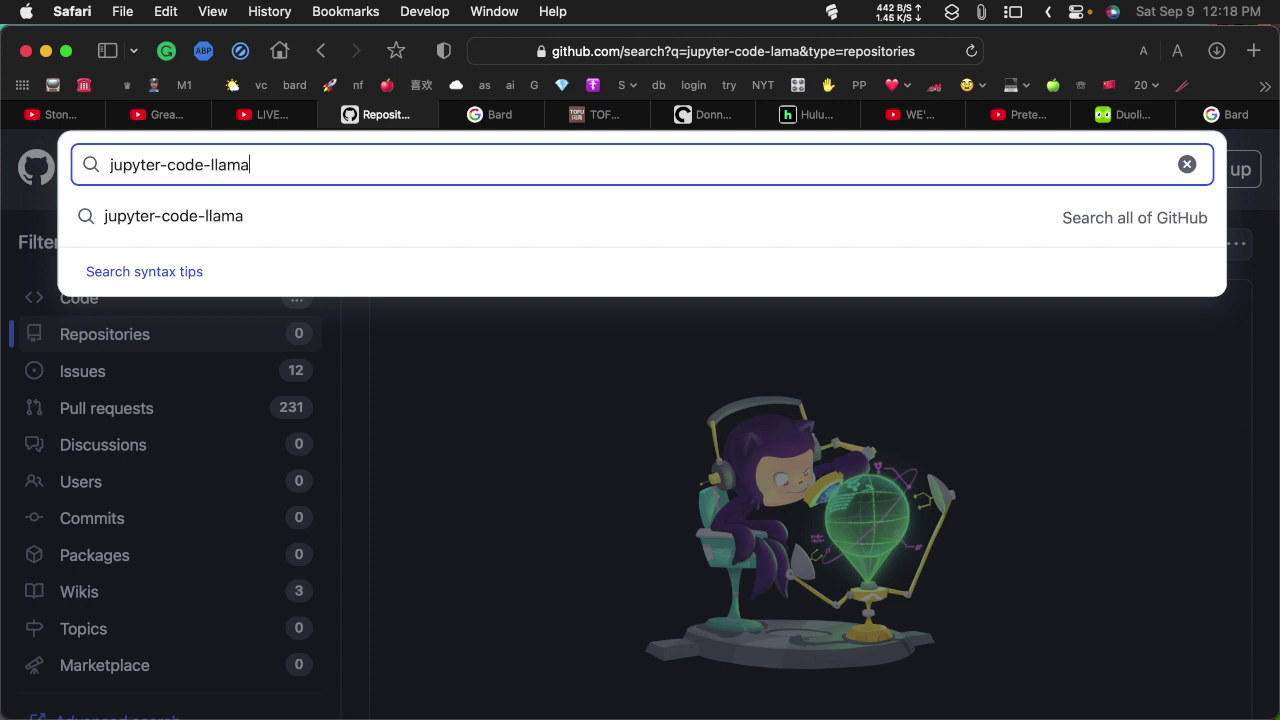
key(Return)
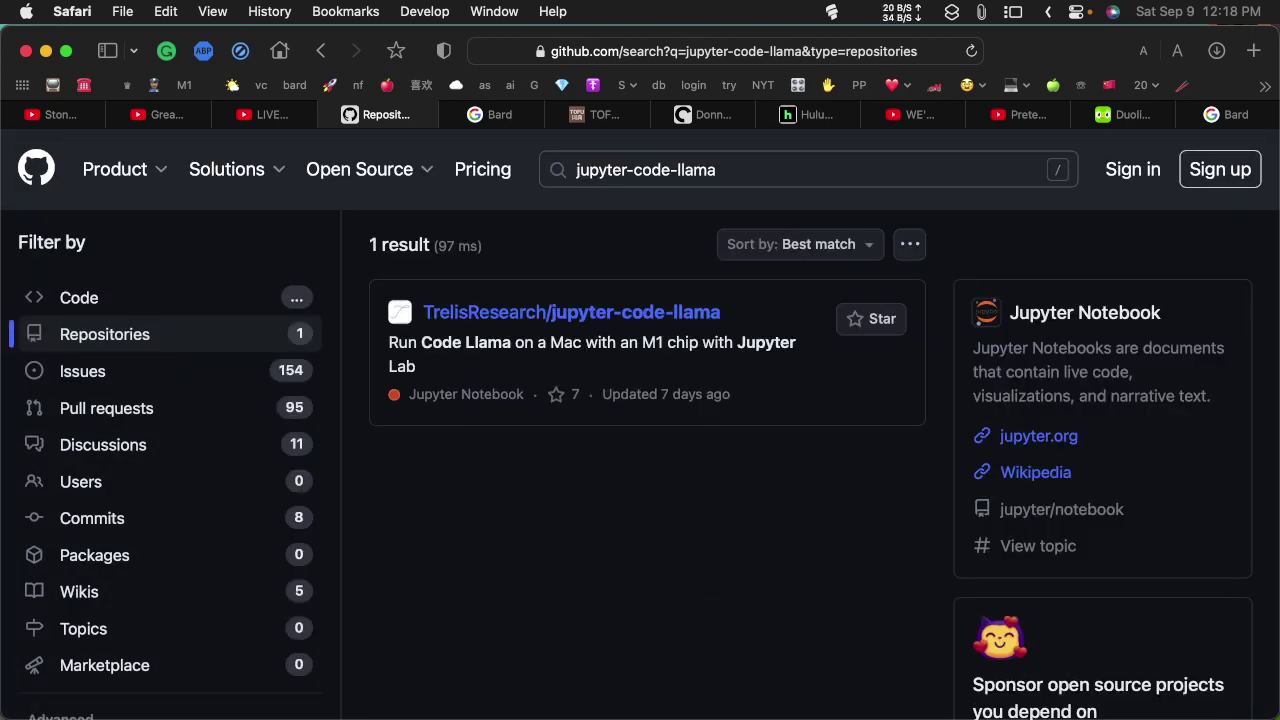
scroll(663, 434, down, 5)
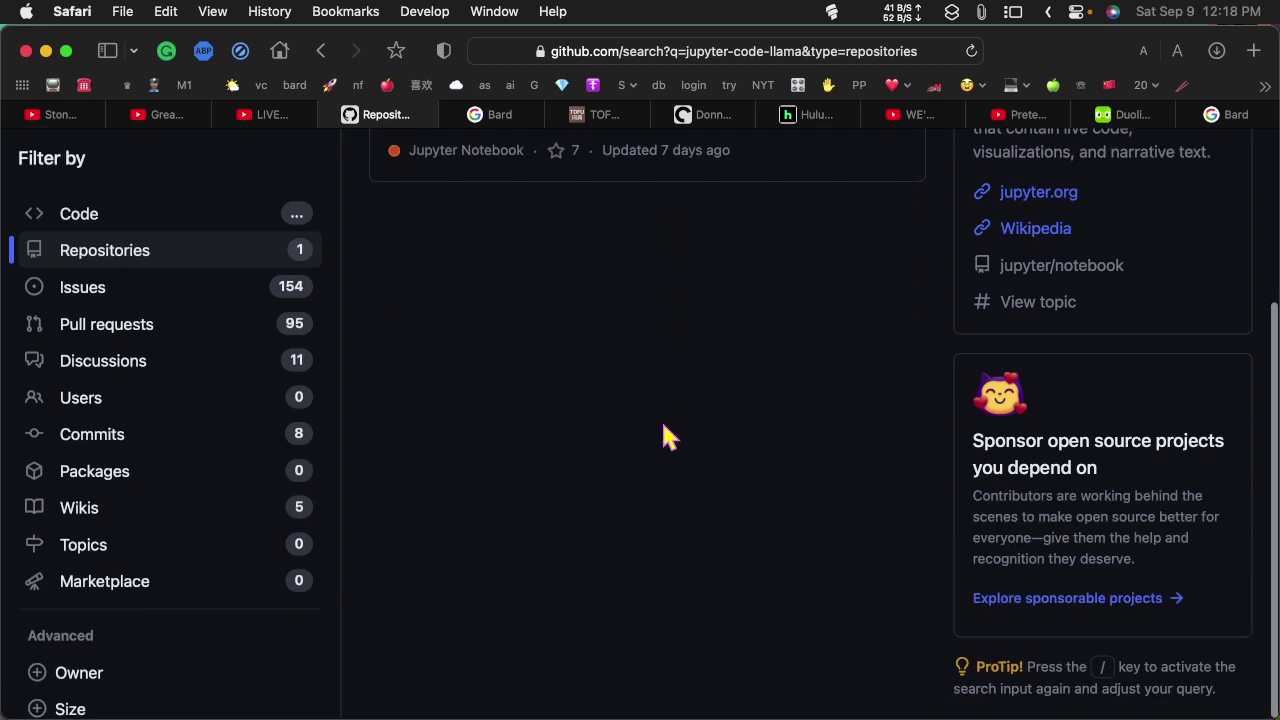
scroll(663, 426, up, 5)
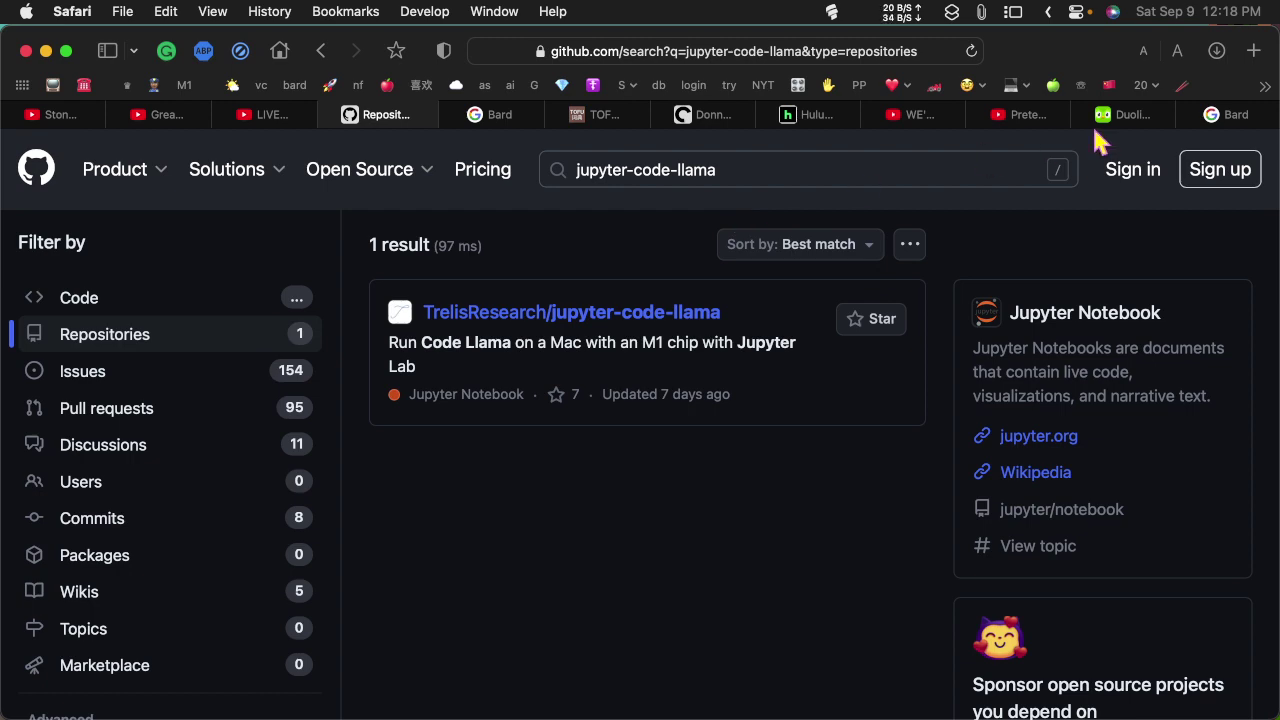
Back in Bard, select 'the Jupyter Code Llama project' and search it with Google.
click(1224, 116)
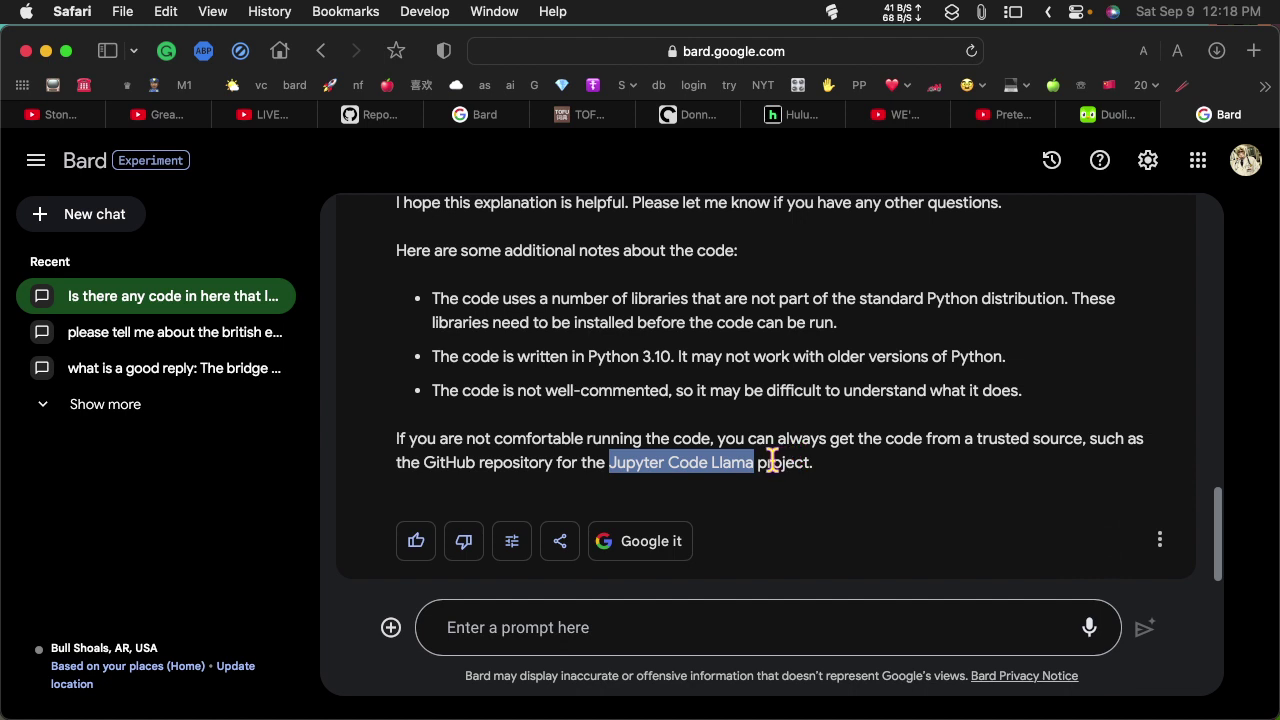
click(736, 462)
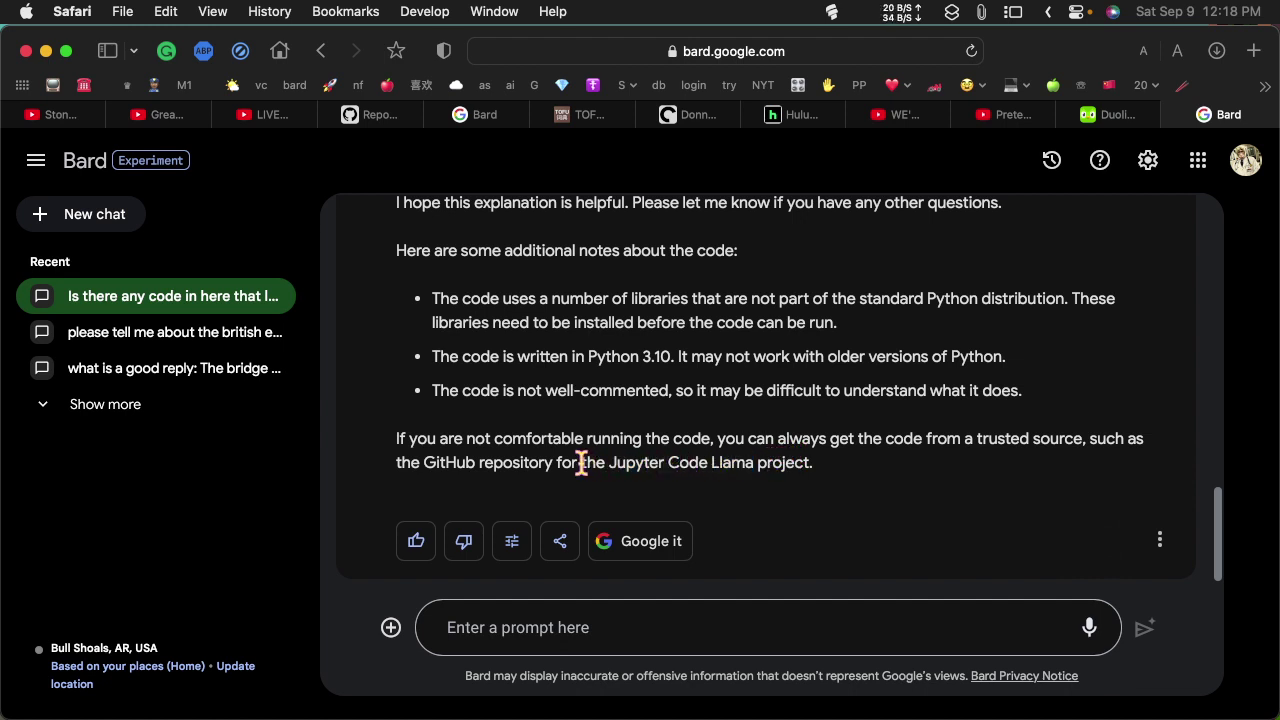
drag(581, 462, 790, 463)
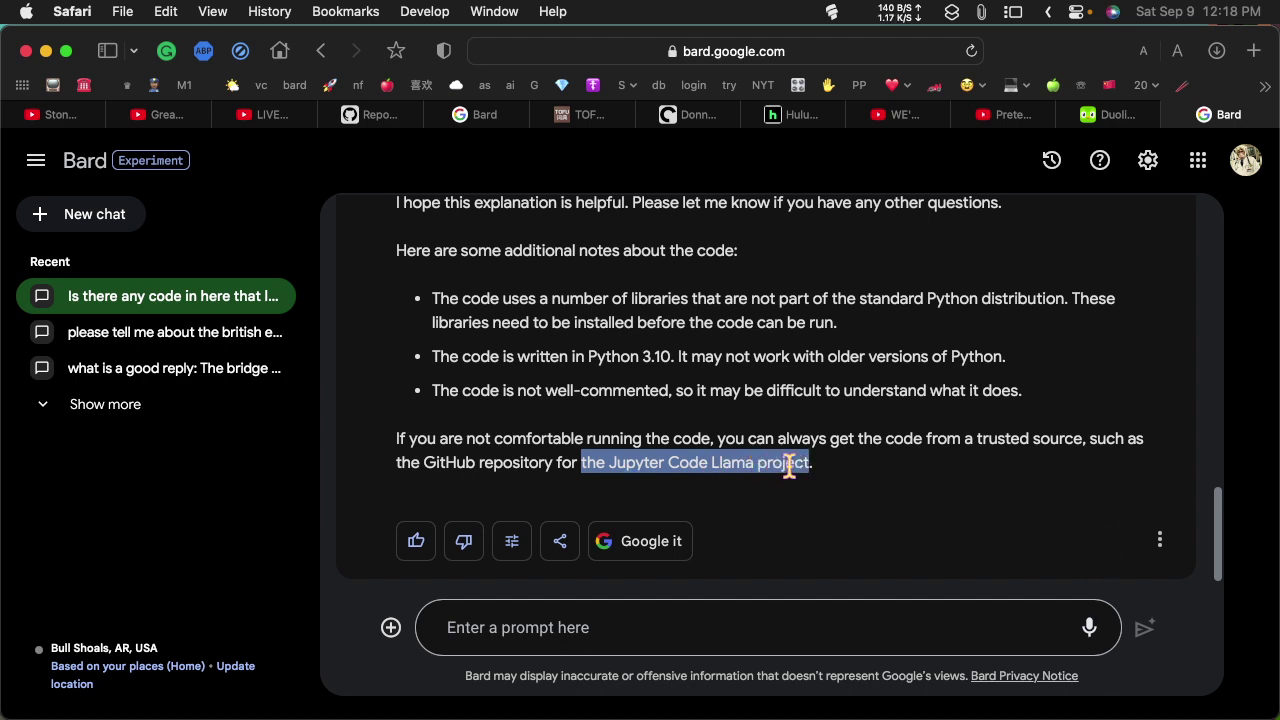
right_click(788, 462)
click(884, 478)
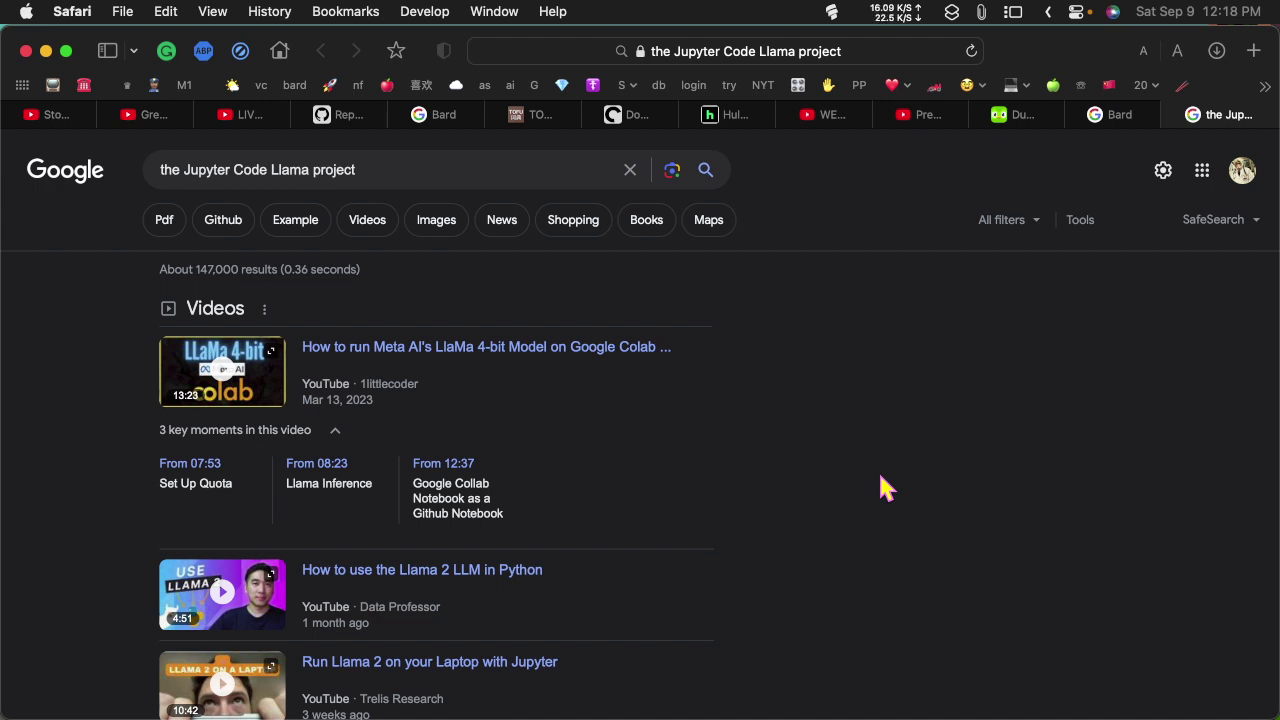
scroll(882, 478, down, 5)
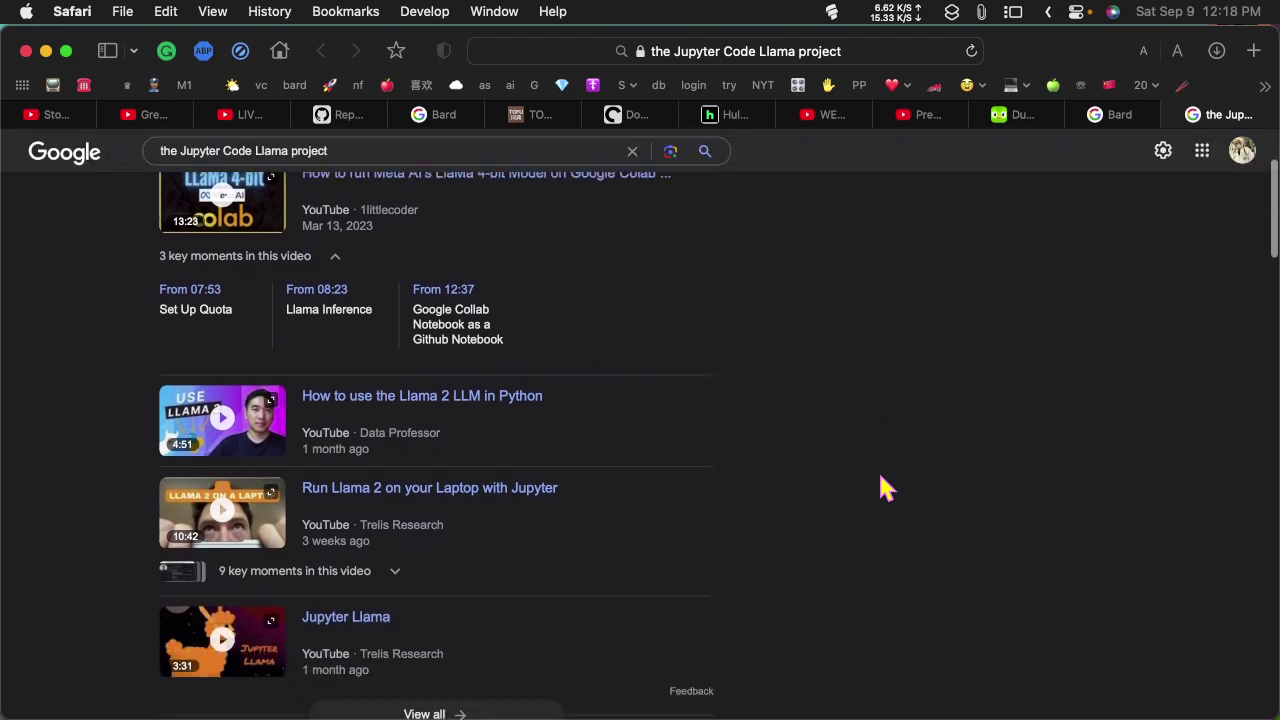
scroll(881, 477, down, 2)
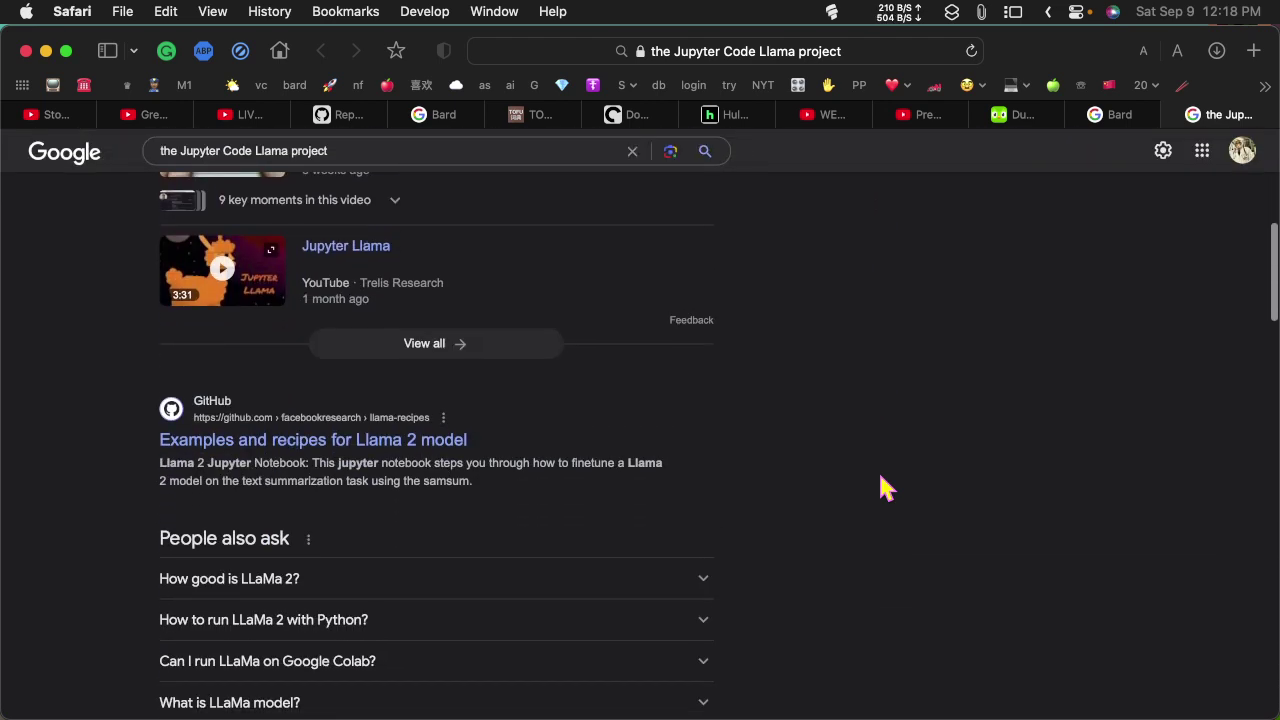
scroll(882, 488, down, 1)
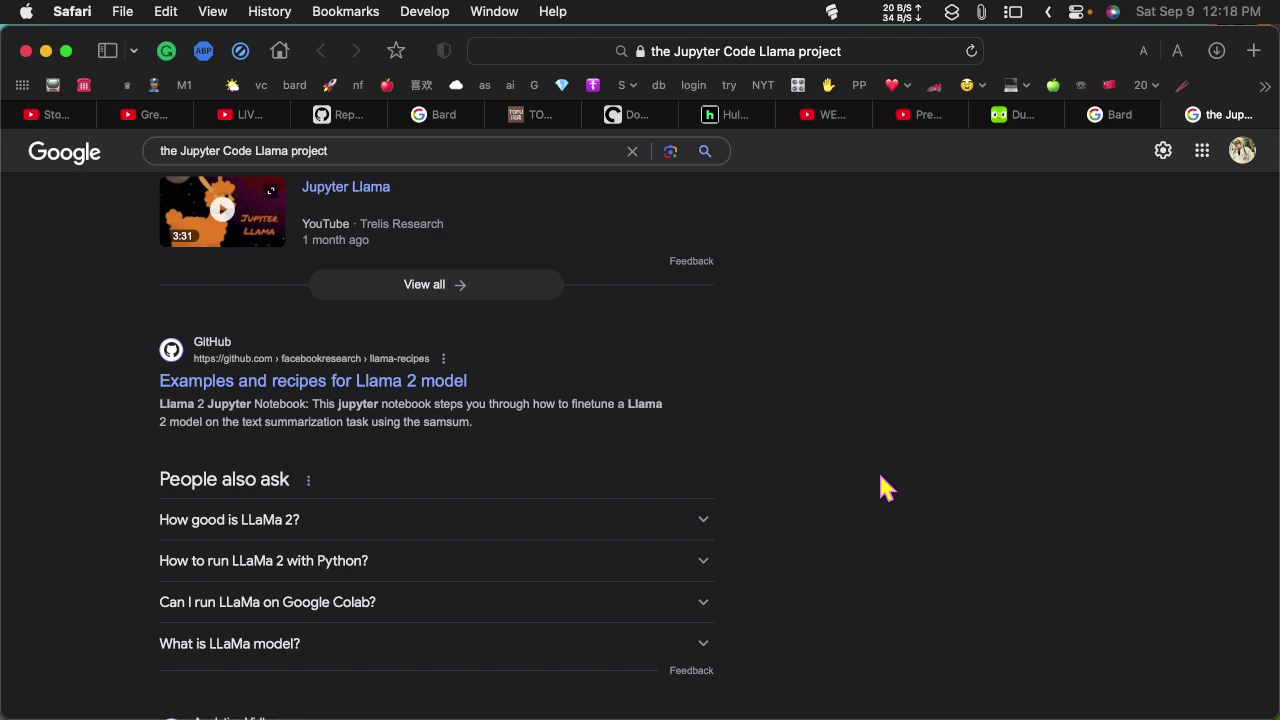
scroll(882, 488, down, 4)
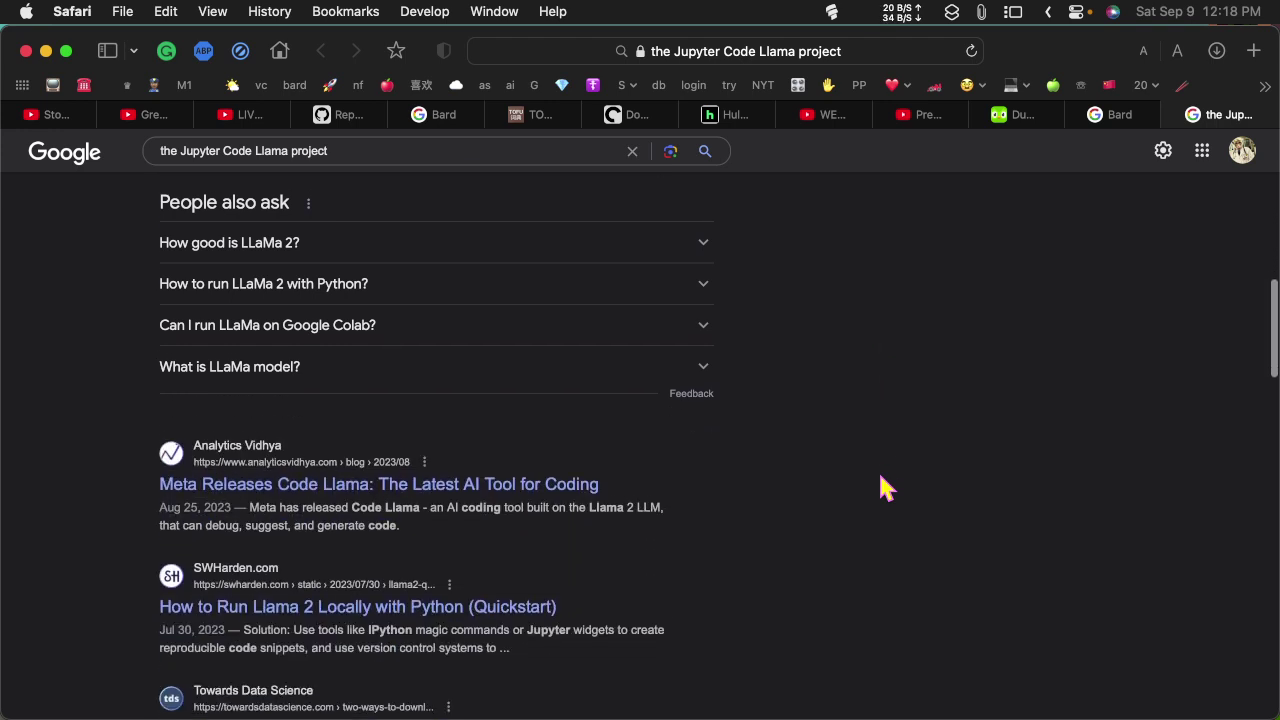
scroll(882, 488, down, 2)
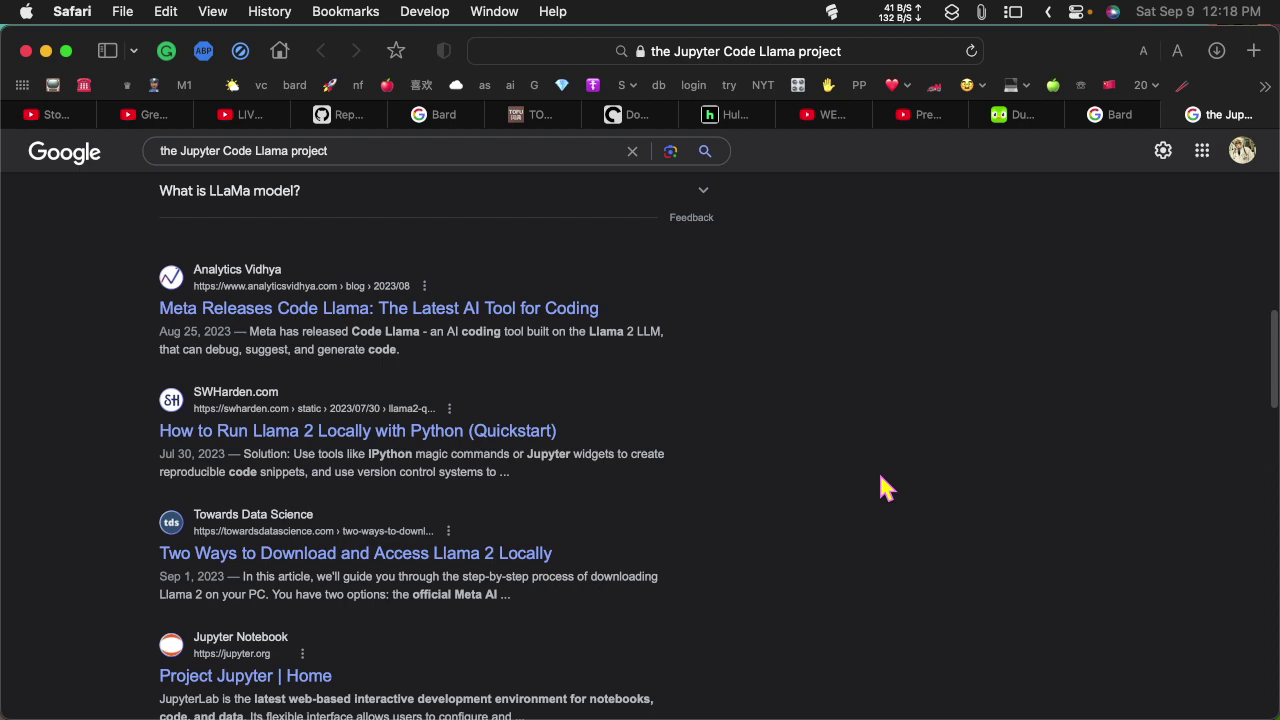
scroll(882, 488, down, 4)
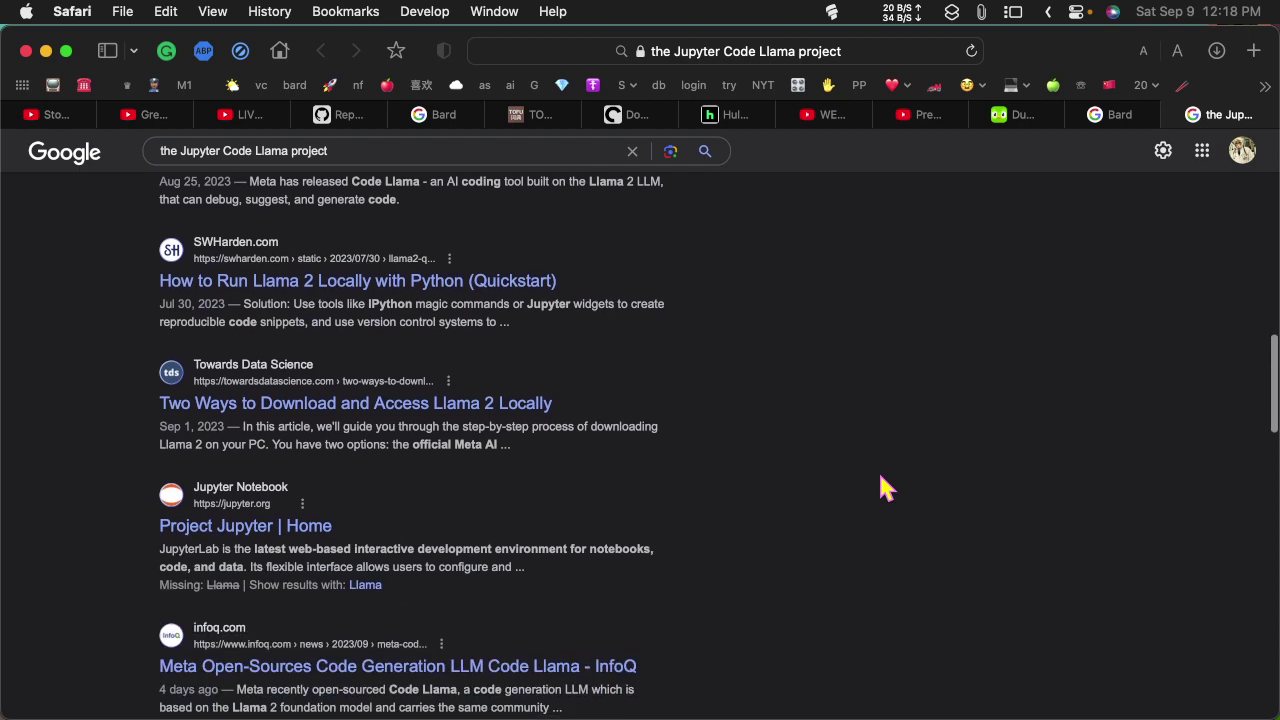
scroll(884, 488, down, 1)
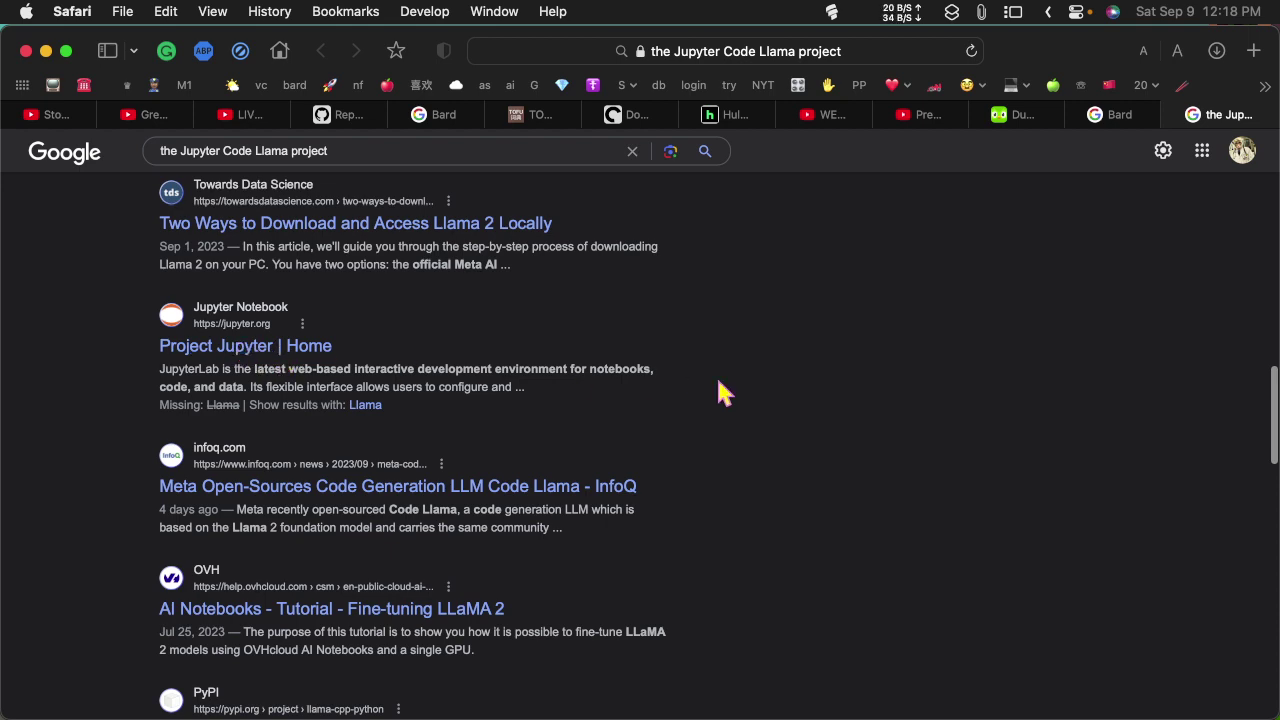
scroll(718, 384, down, 3)
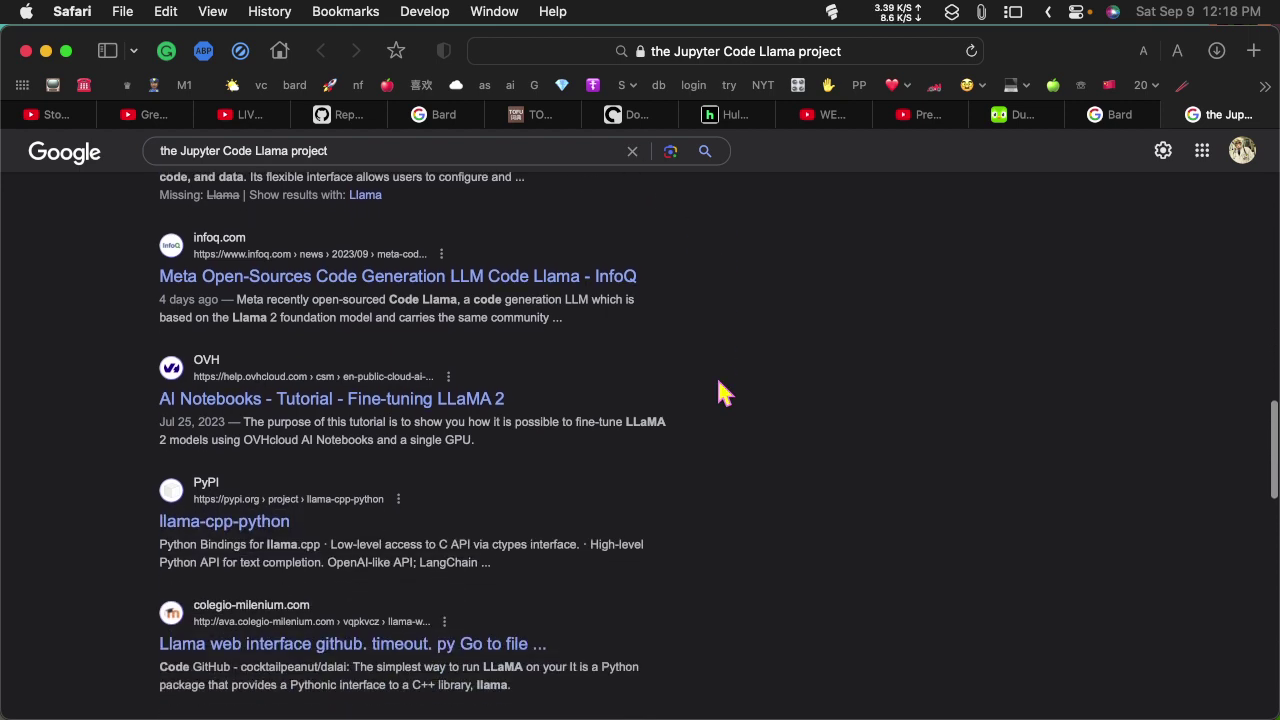
scroll(718, 380, down, 3)
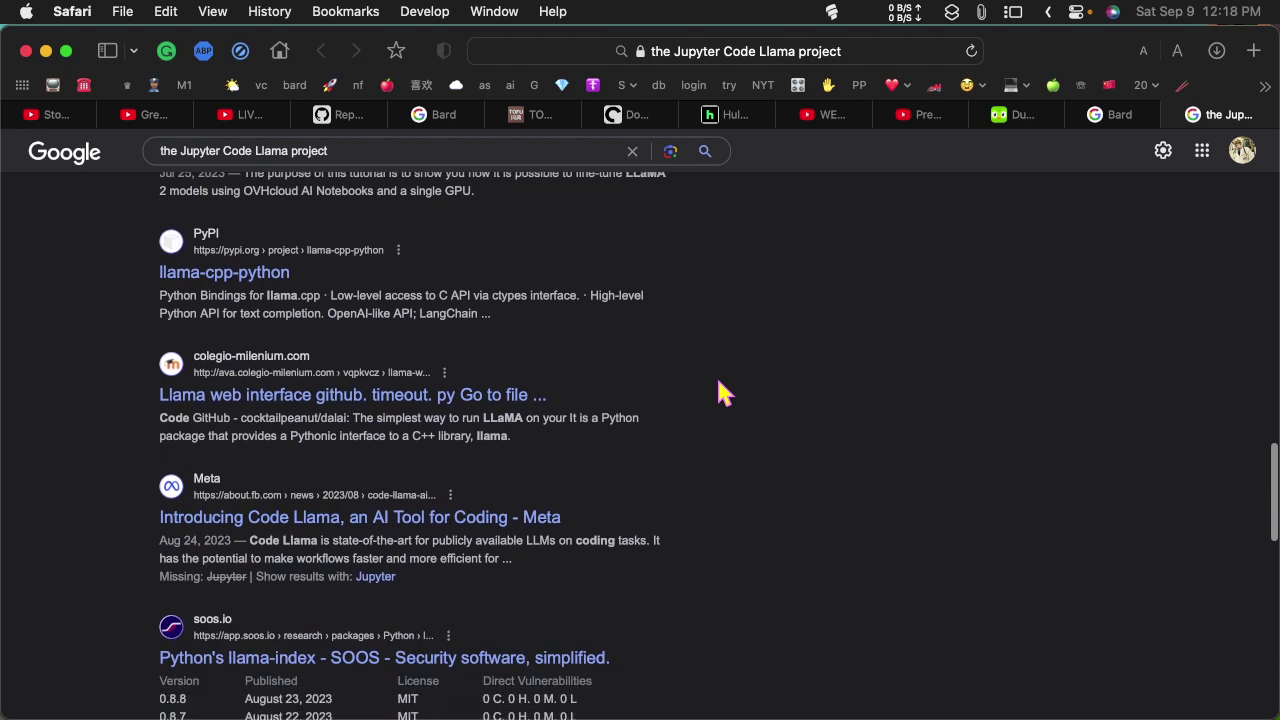
scroll(718, 382, down, 2)
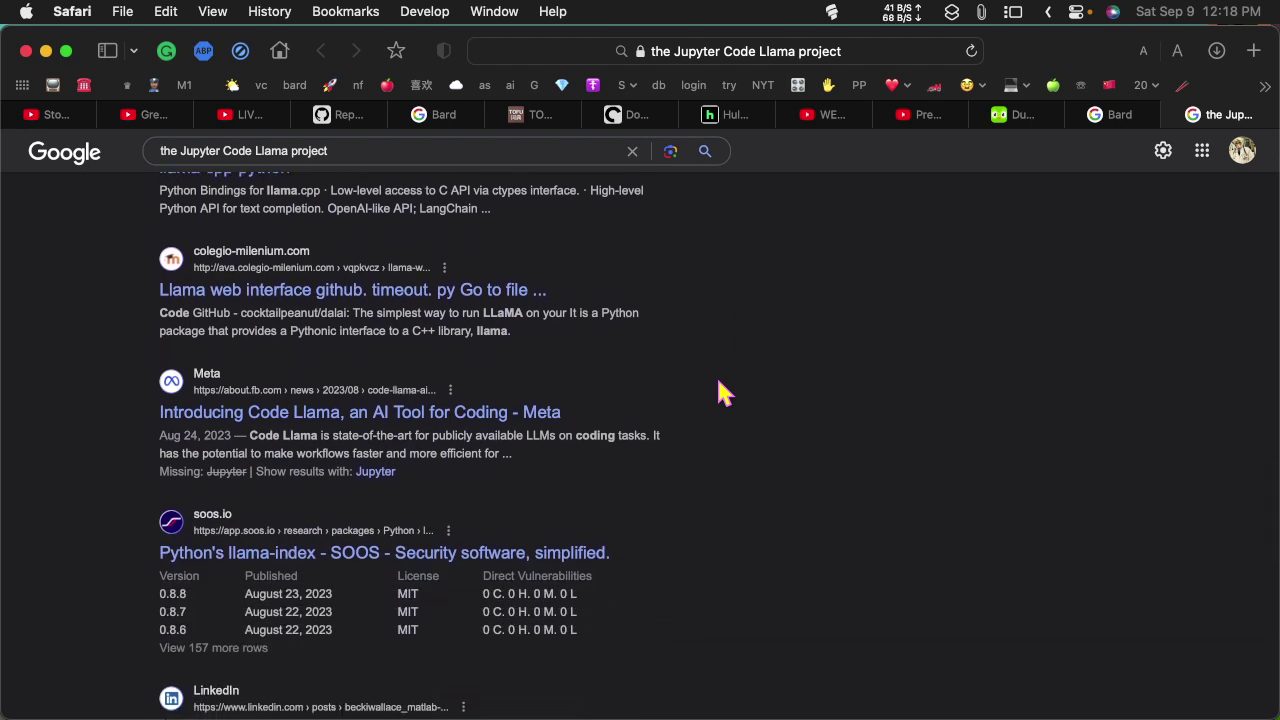
scroll(718, 384, up, 10)
scroll(718, 384, down, 2)
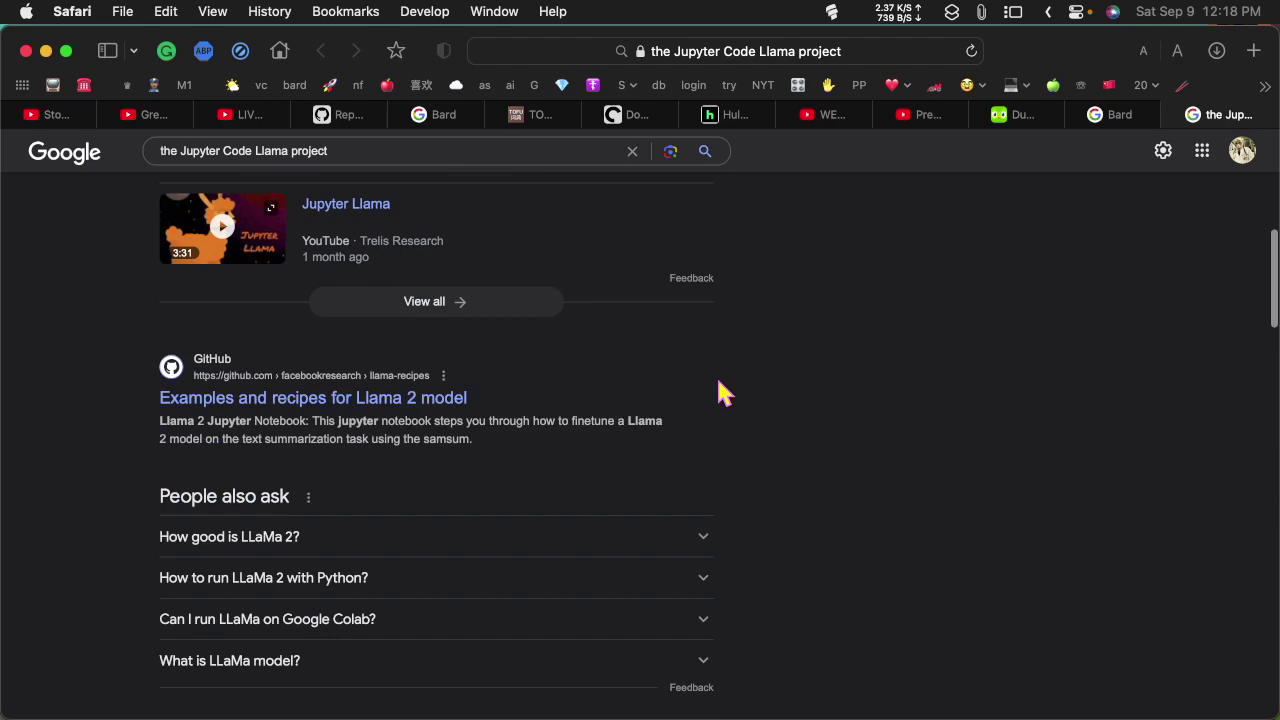
scroll(718, 385, down, 5)
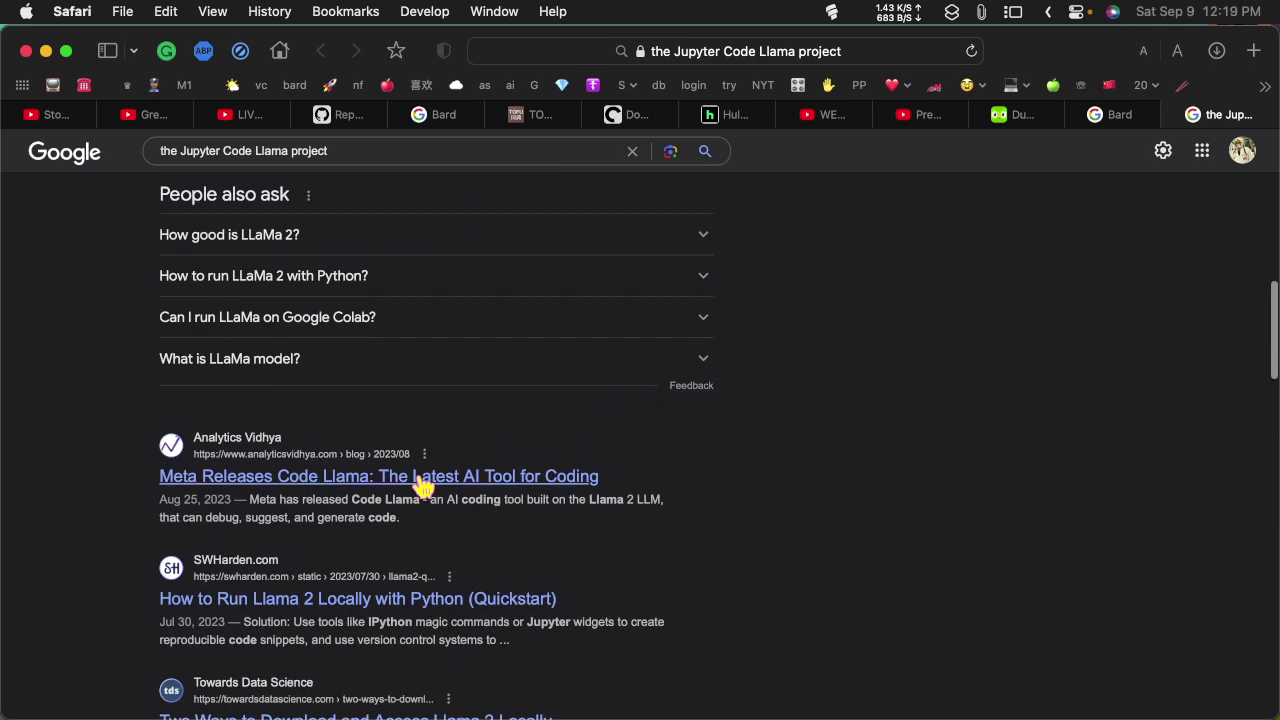
scroll(350, 494, down, 2)
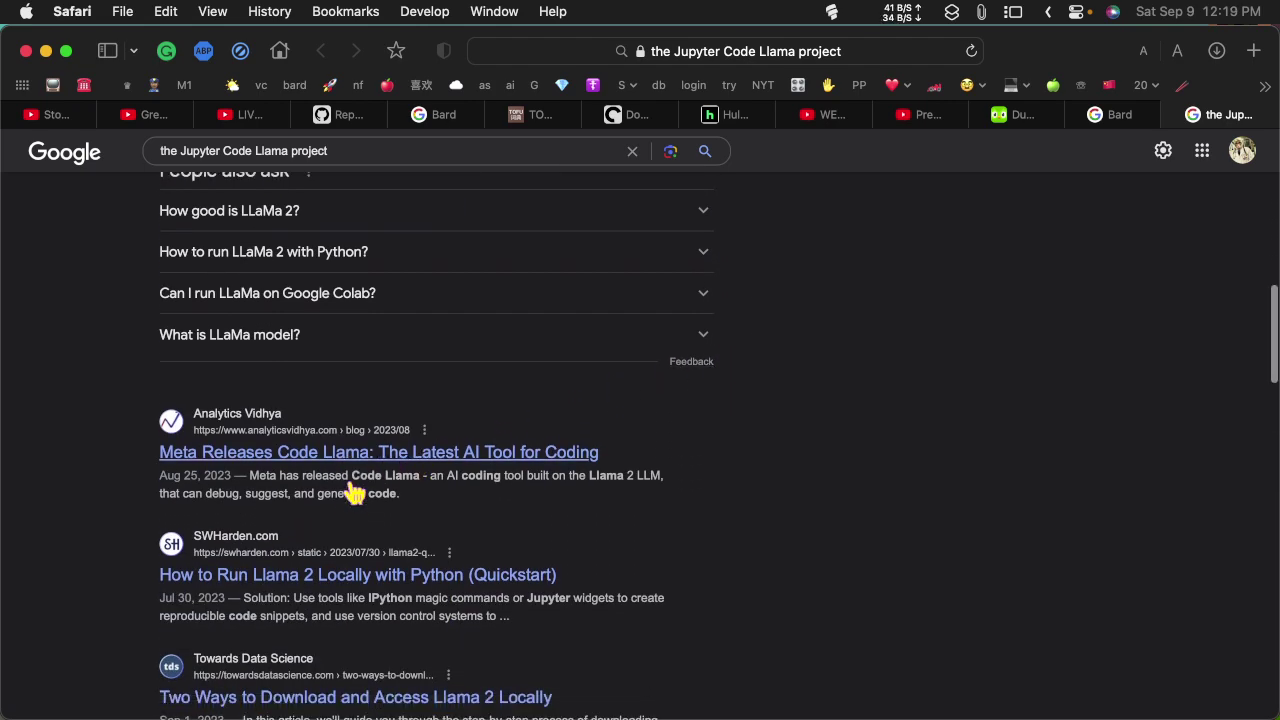
scroll(352, 492, up, 10)
scroll(352, 492, up, 5)
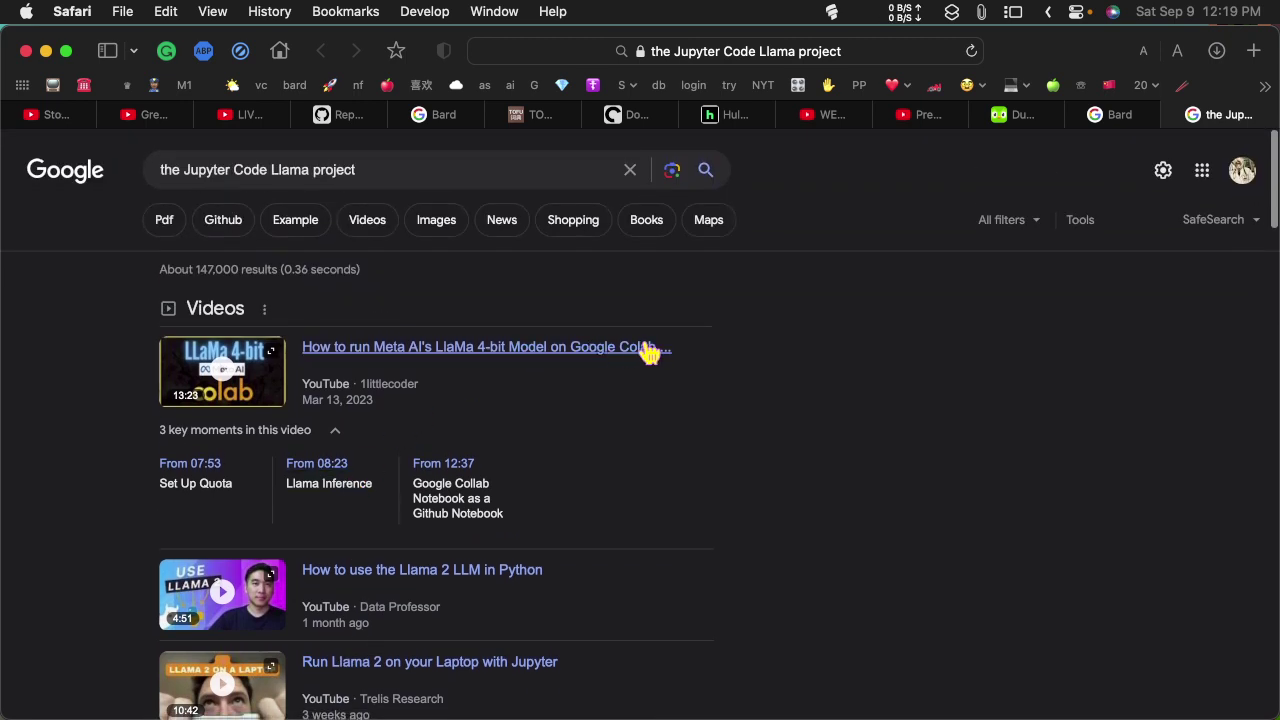
scroll(650, 355, down, 5)
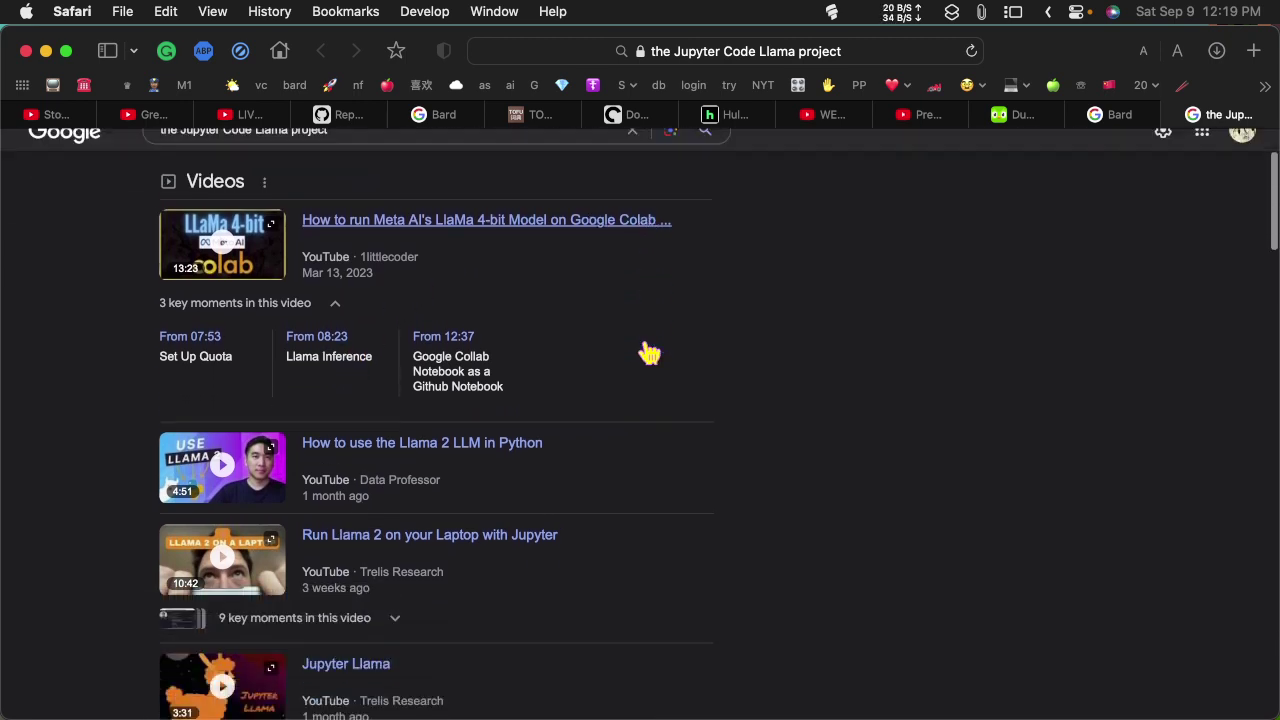
scroll(650, 355, up, 3)
scroll(645, 355, up, 3)
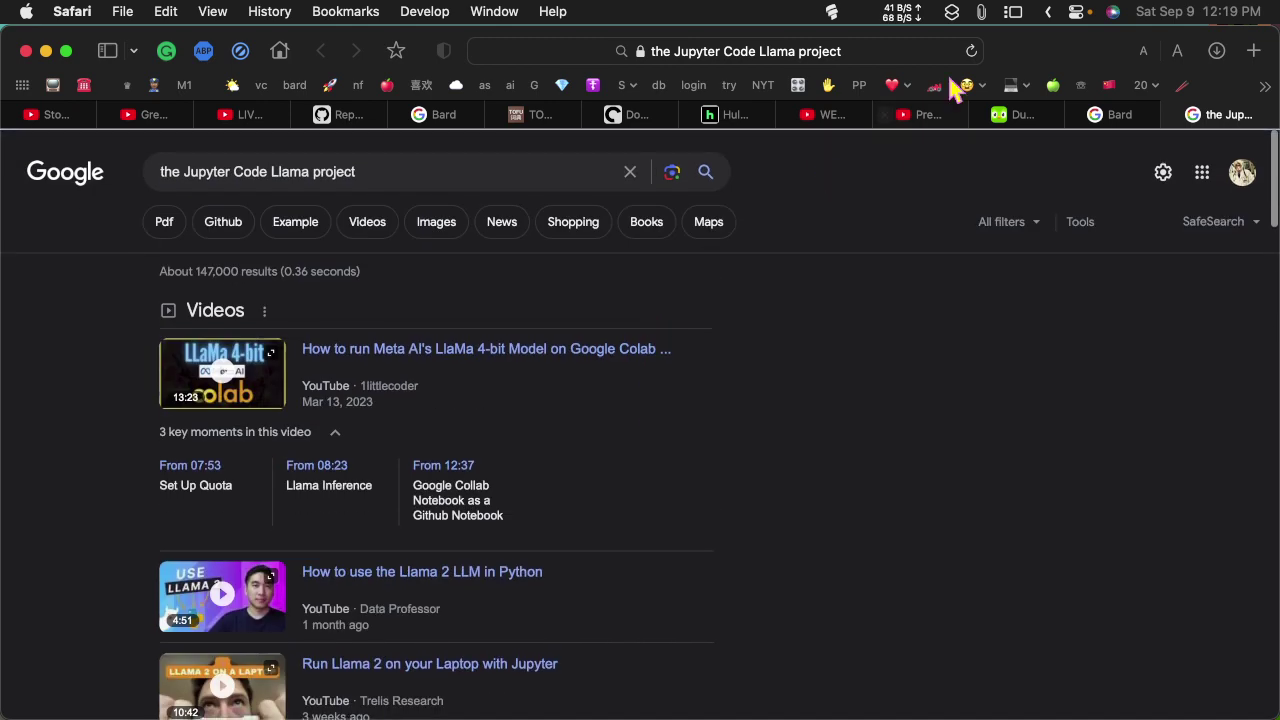
Return to Bard's code explanation, select 'llama.cpp' and bring up its lookup options.
click(1130, 122)
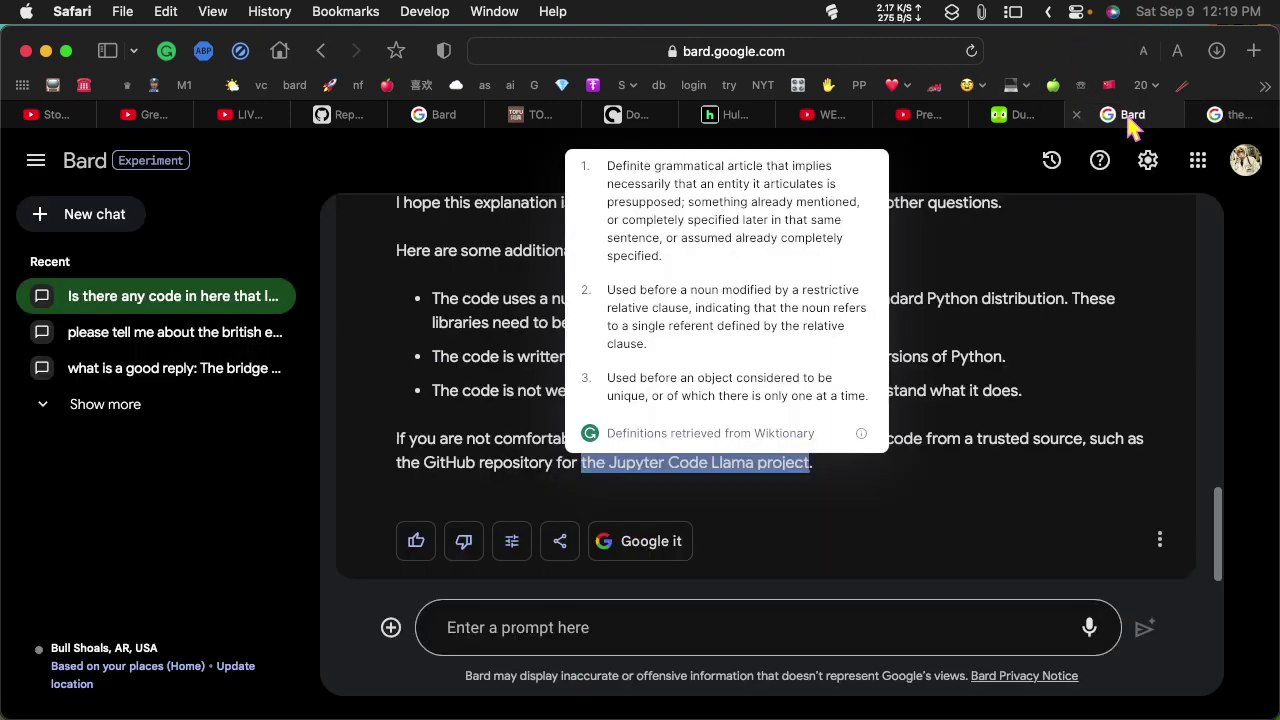
click(993, 412)
scroll(993, 412, up, 10)
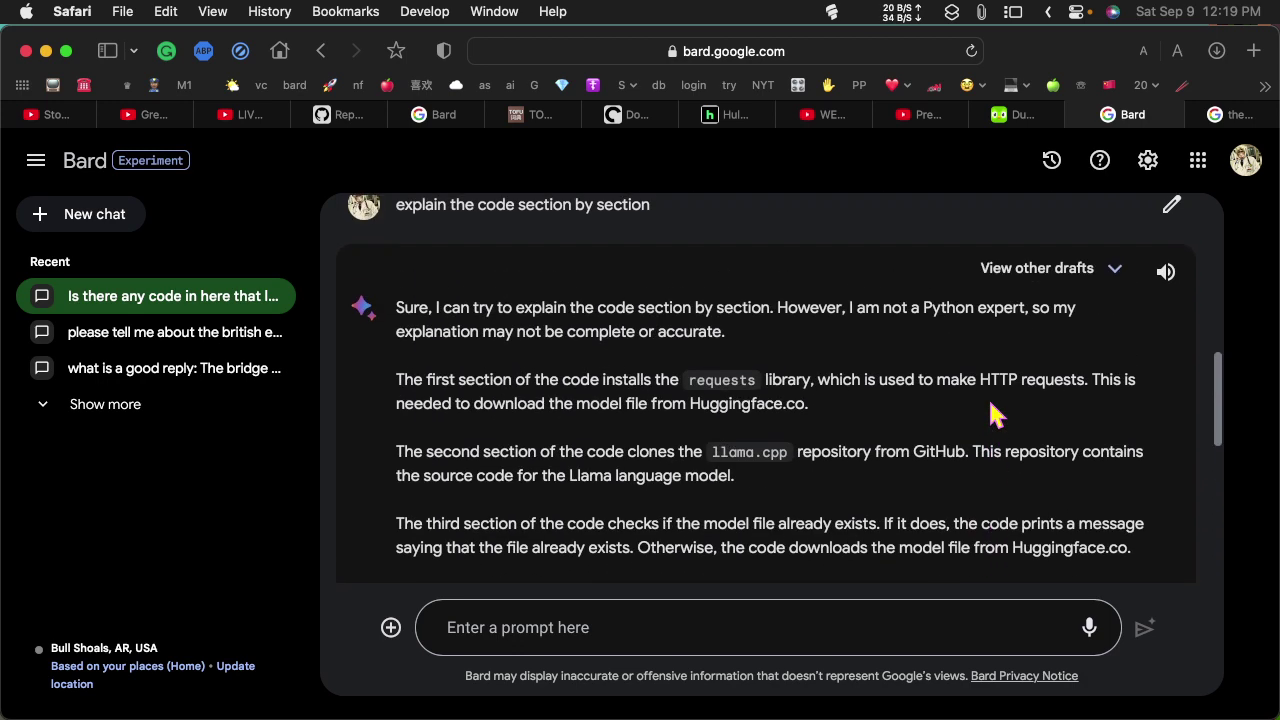
scroll(993, 412, up, 2)
scroll(993, 412, down, 2)
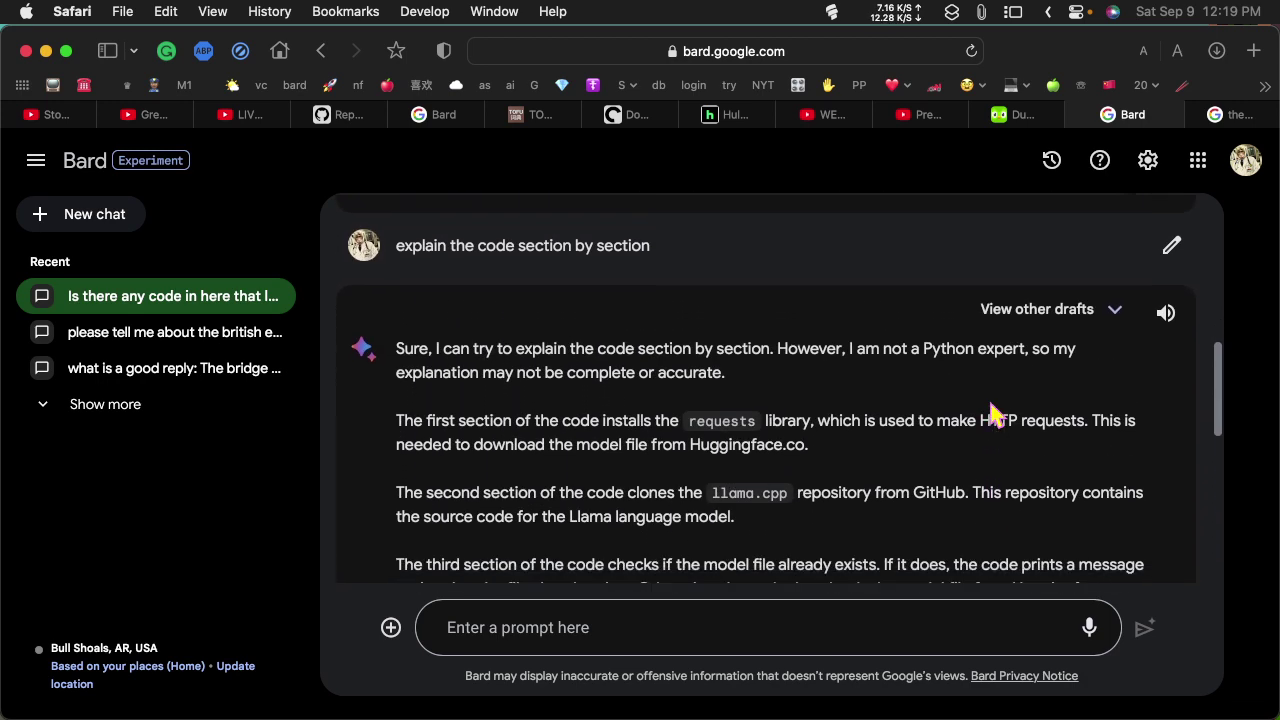
scroll(993, 412, down, 1)
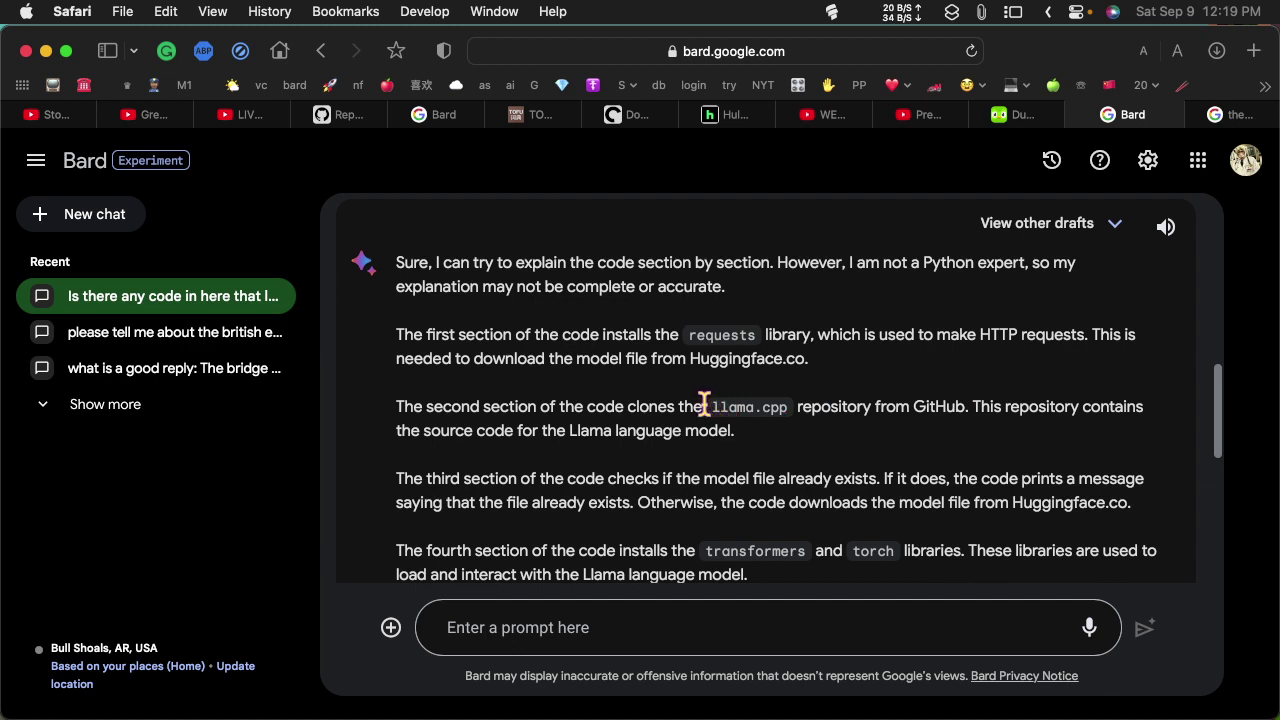
drag(710, 405, 788, 408)
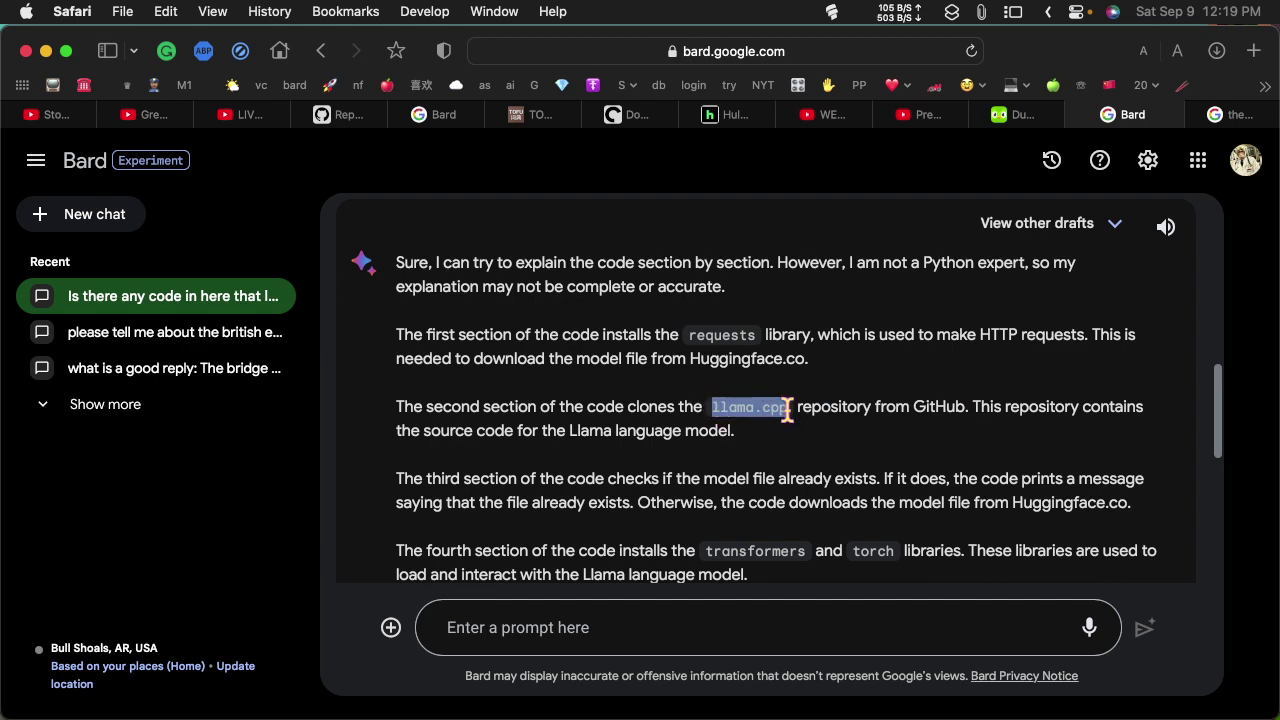
right_click(788, 408)
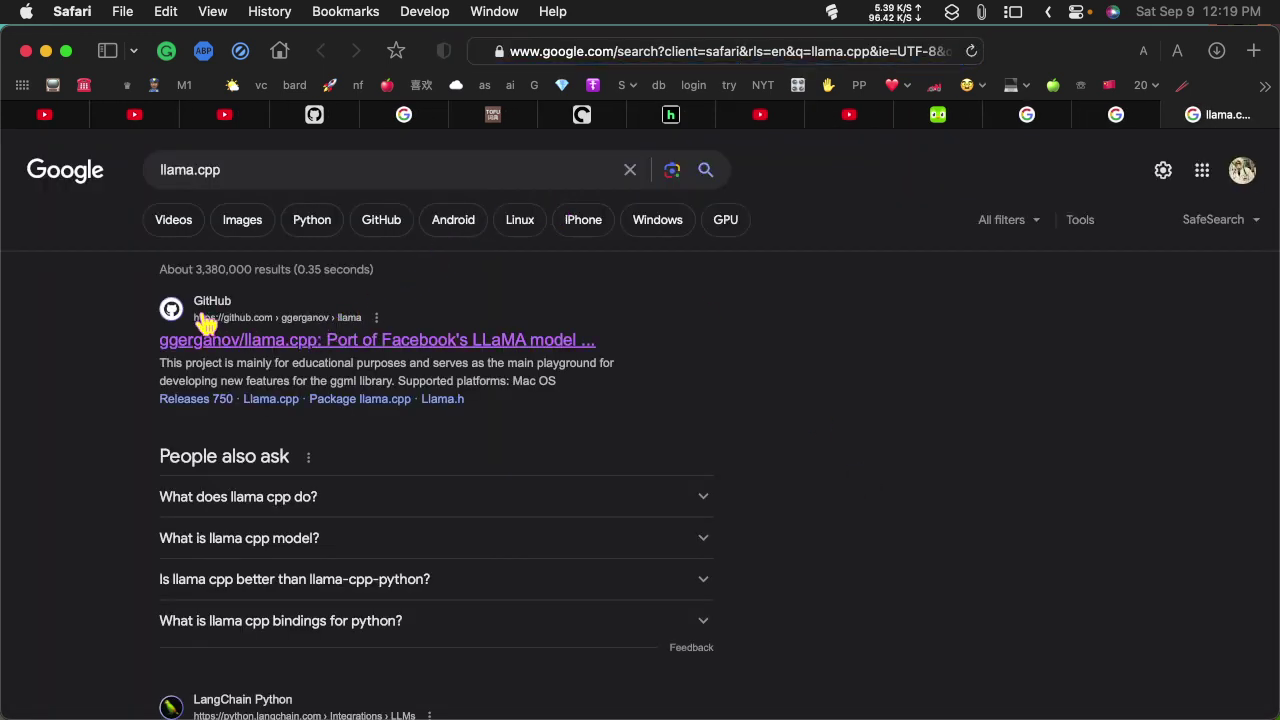
Scroll the llama.cpp Google results down to LangChain's Llama.cpp page.
scroll(562, 345, down, 5)
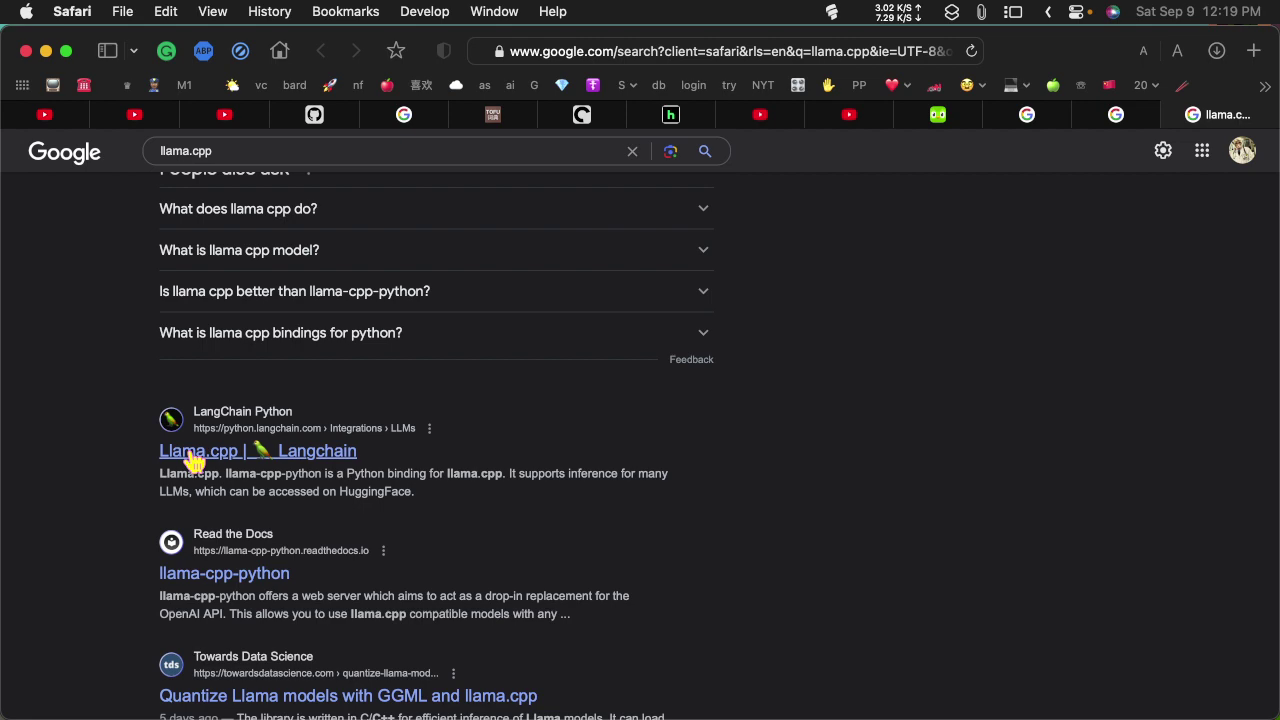
Open the 'Llama.cpp | Langchain' docs page and follow its llama.cpp link to the GitHub repository.
click(195, 455)
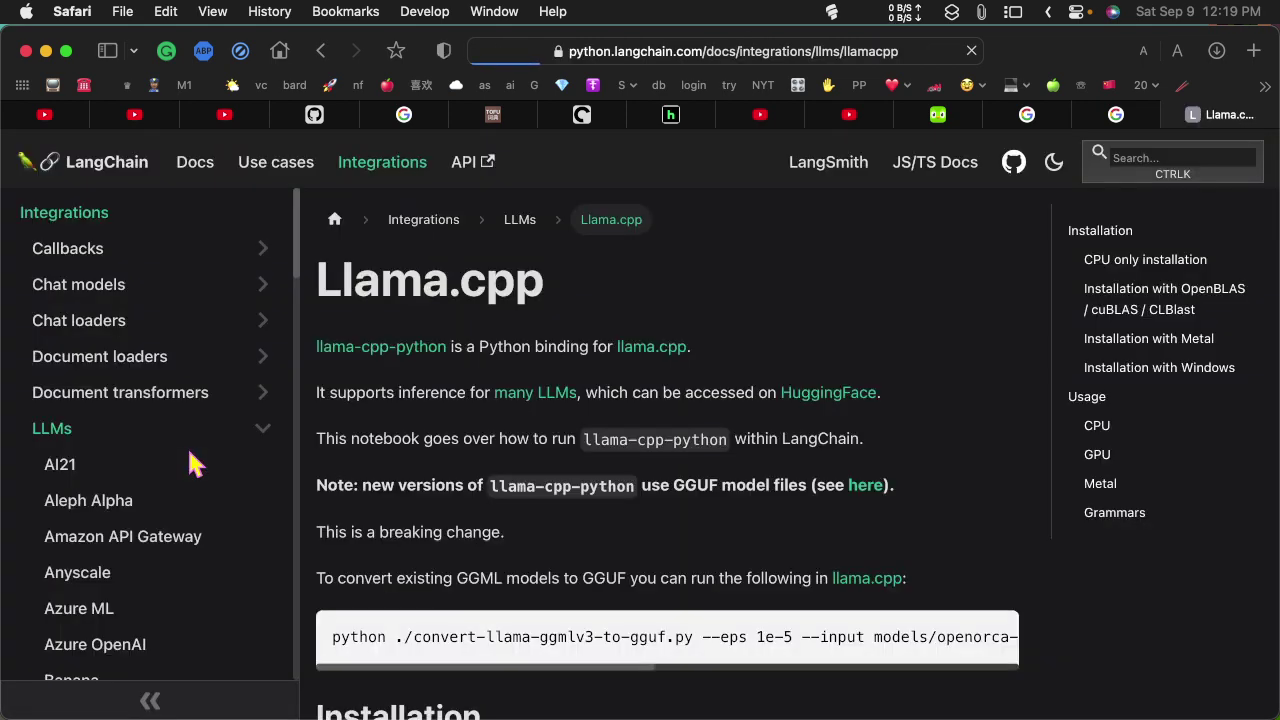
scroll(690, 360, down, 1)
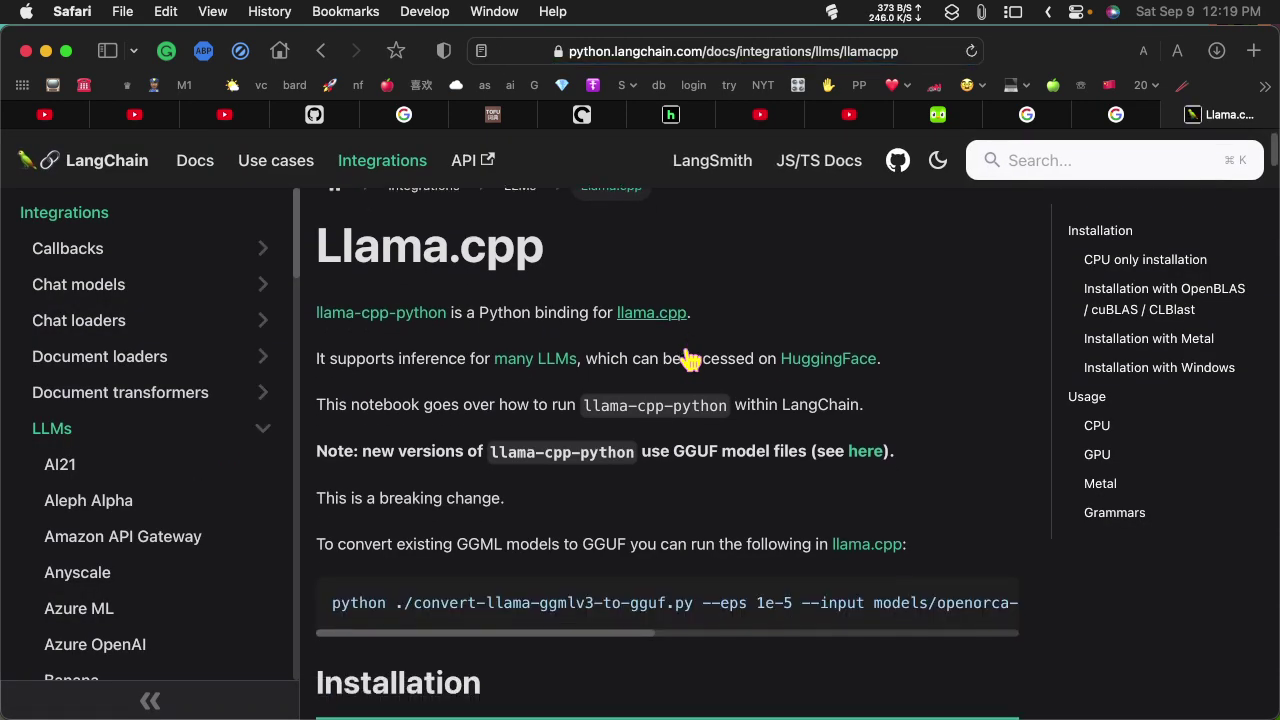
scroll(690, 360, down, 1)
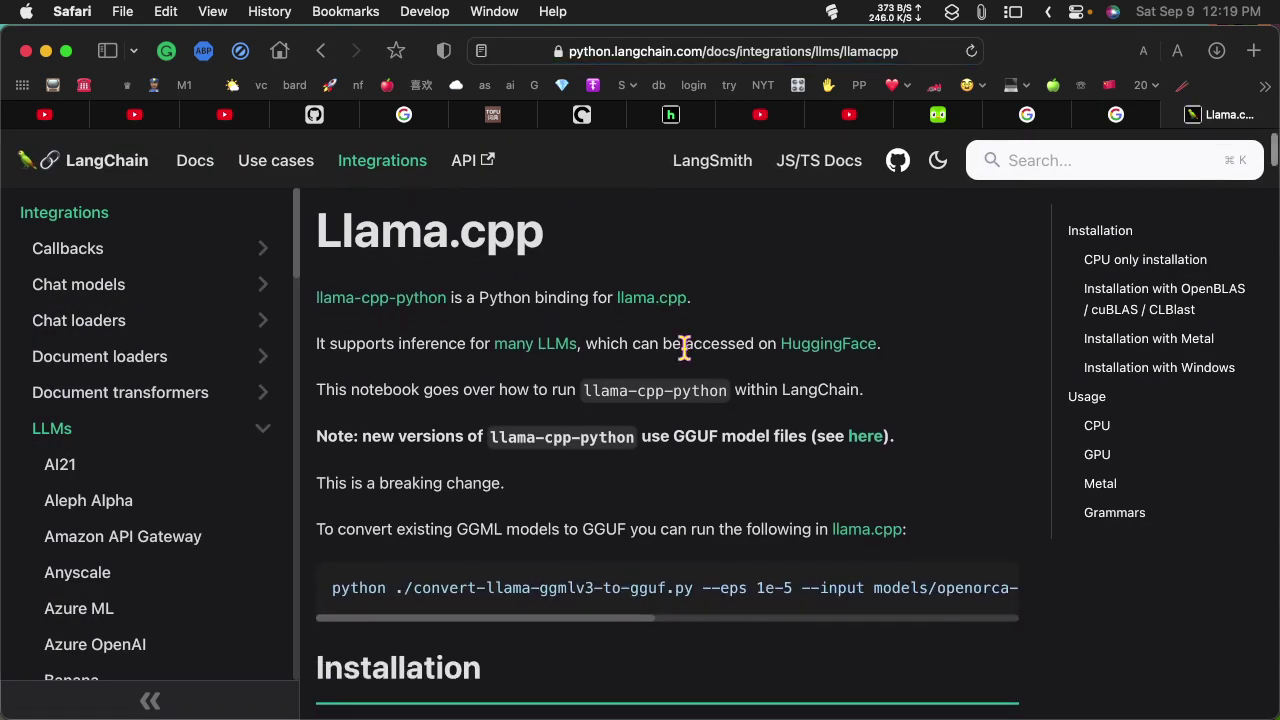
click(652, 298)
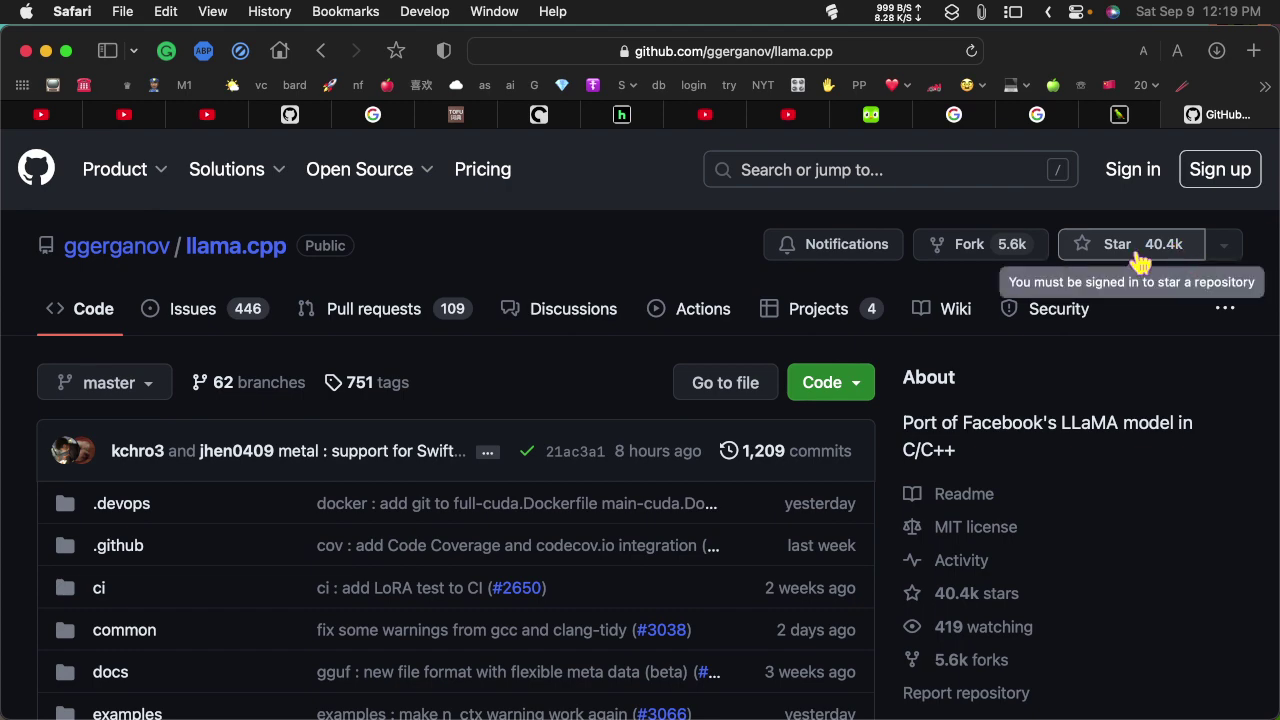
Scroll the llama.cpp repository's file list from .devops down to the scripts folder.
scroll(575, 258, down, 3)
scroll(575, 258, down, 5)
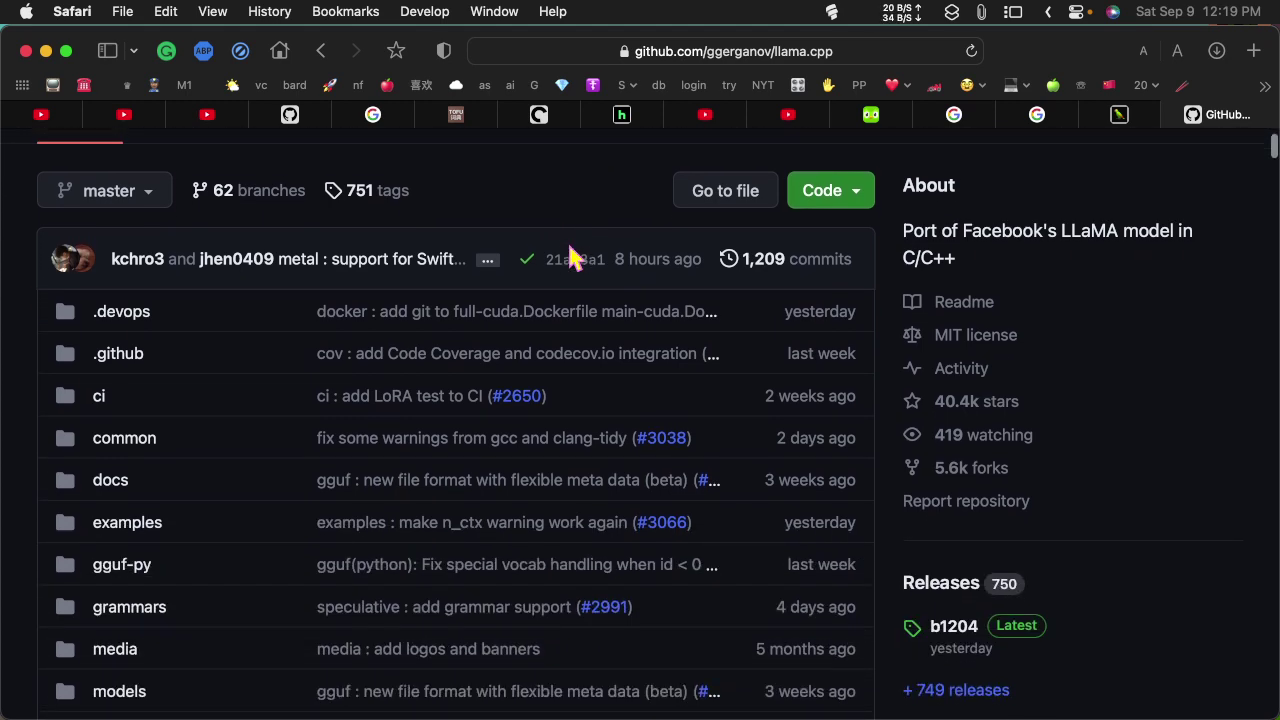
scroll(575, 258, down, 14)
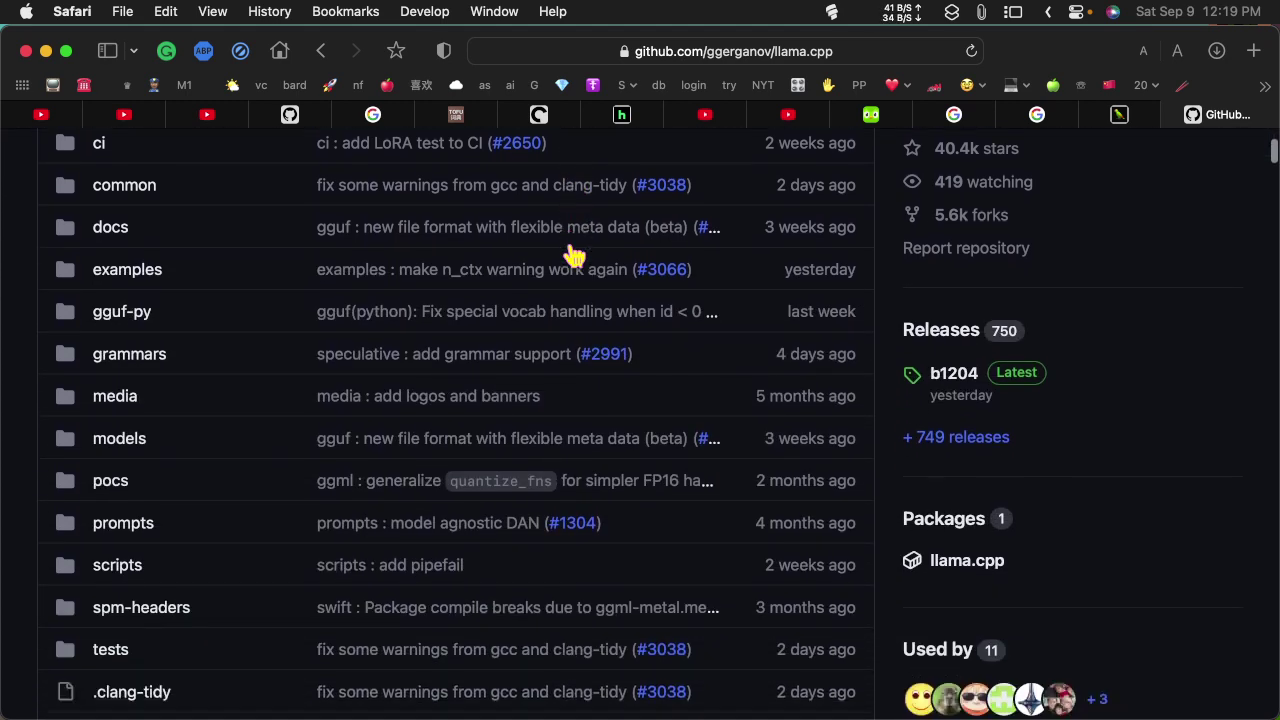
scroll(575, 258, down, 20)
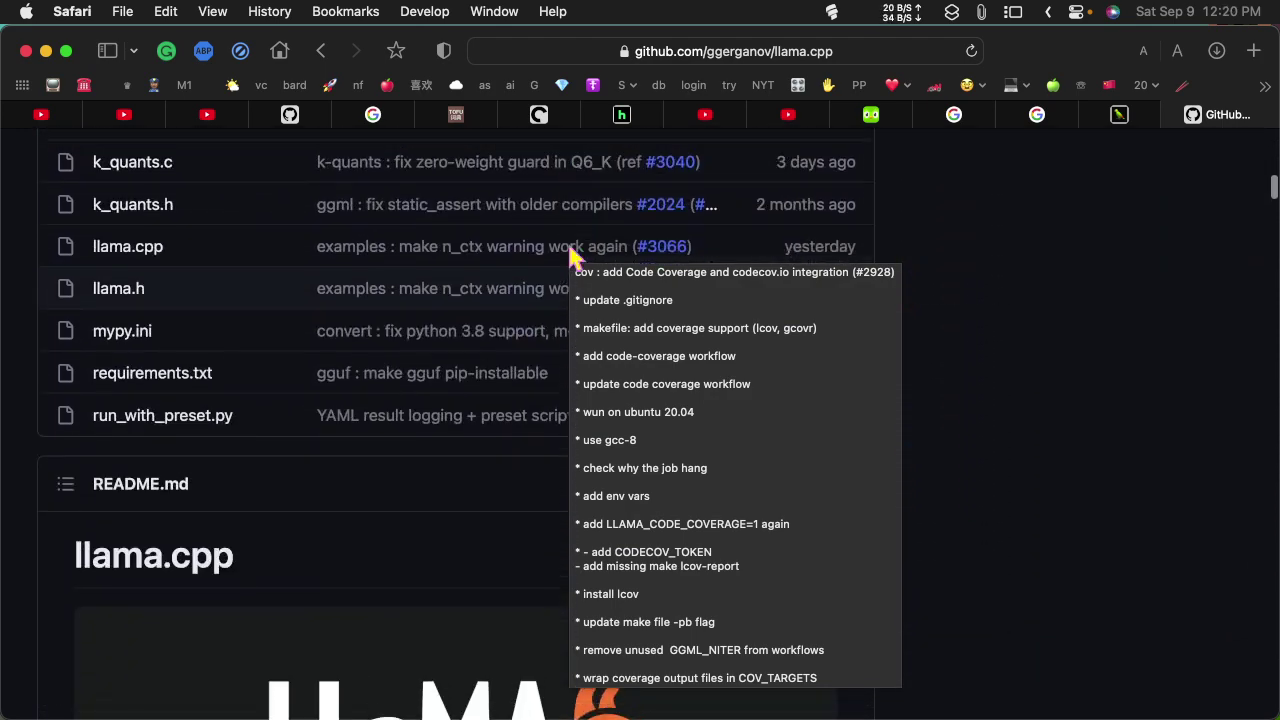
scroll(571, 252, up, 3)
scroll(1180, 333, up, 20)
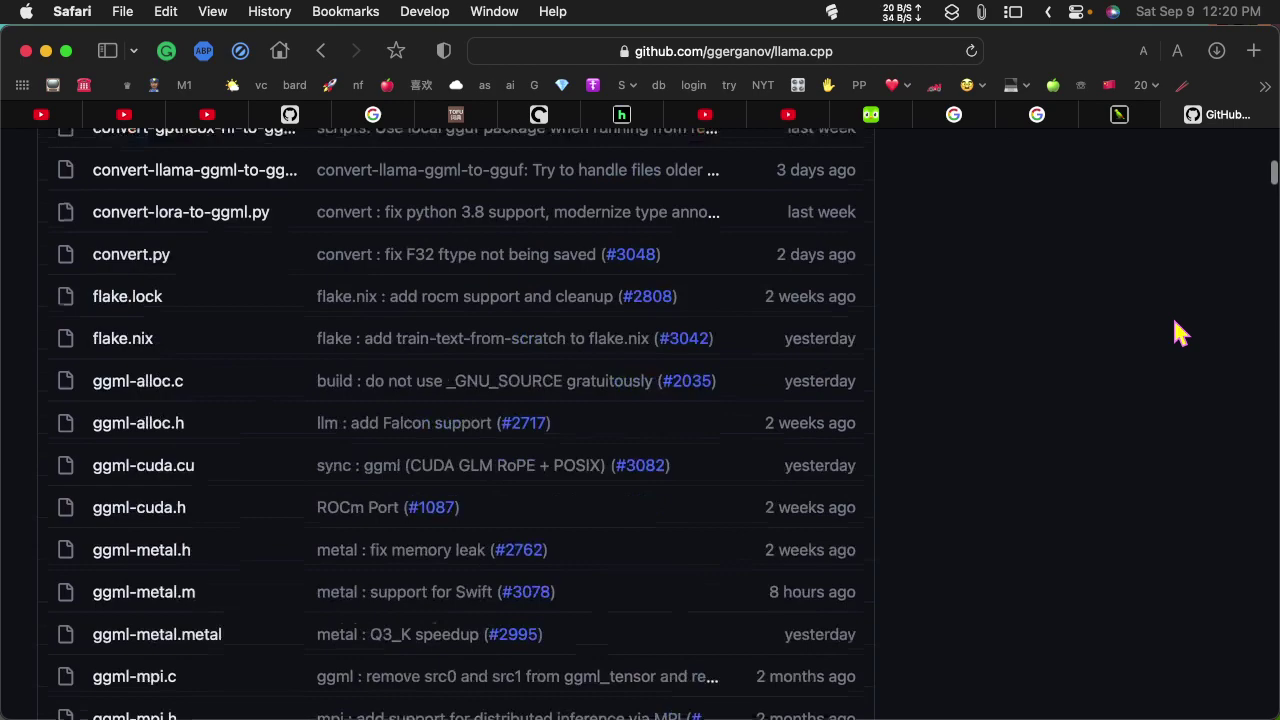
scroll(1180, 333, up, 1)
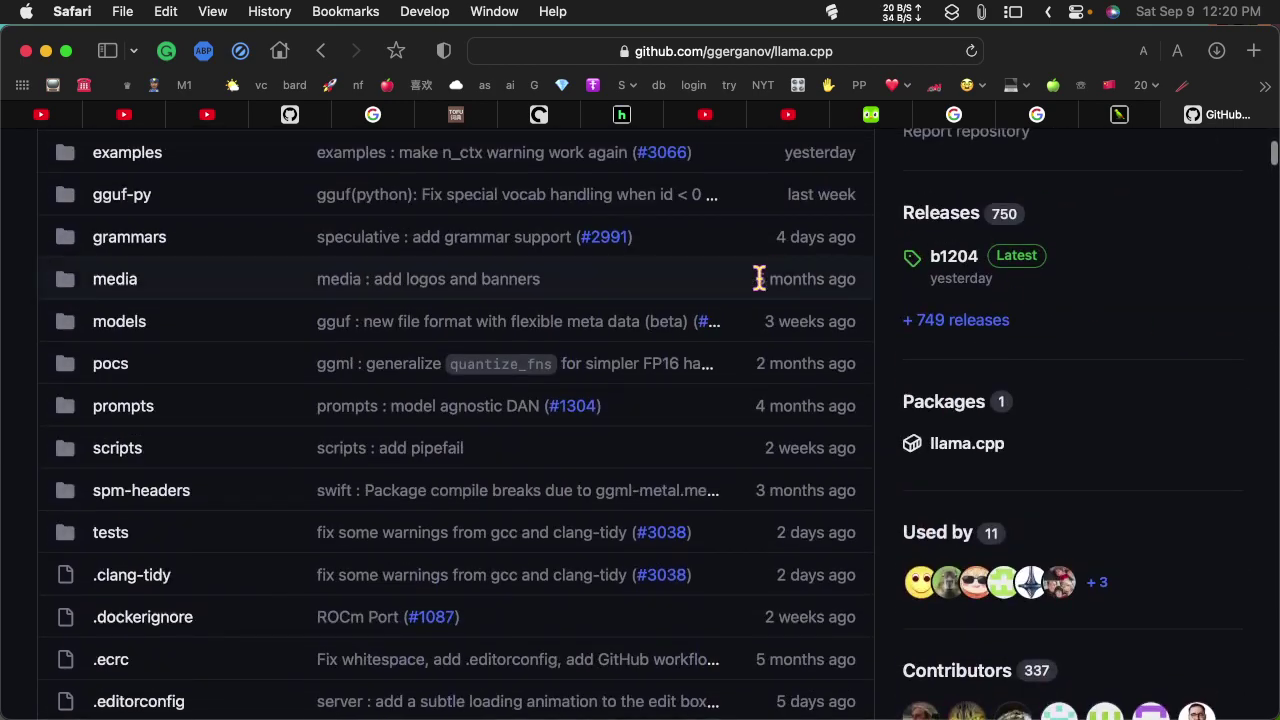
scroll(760, 279, up, 8)
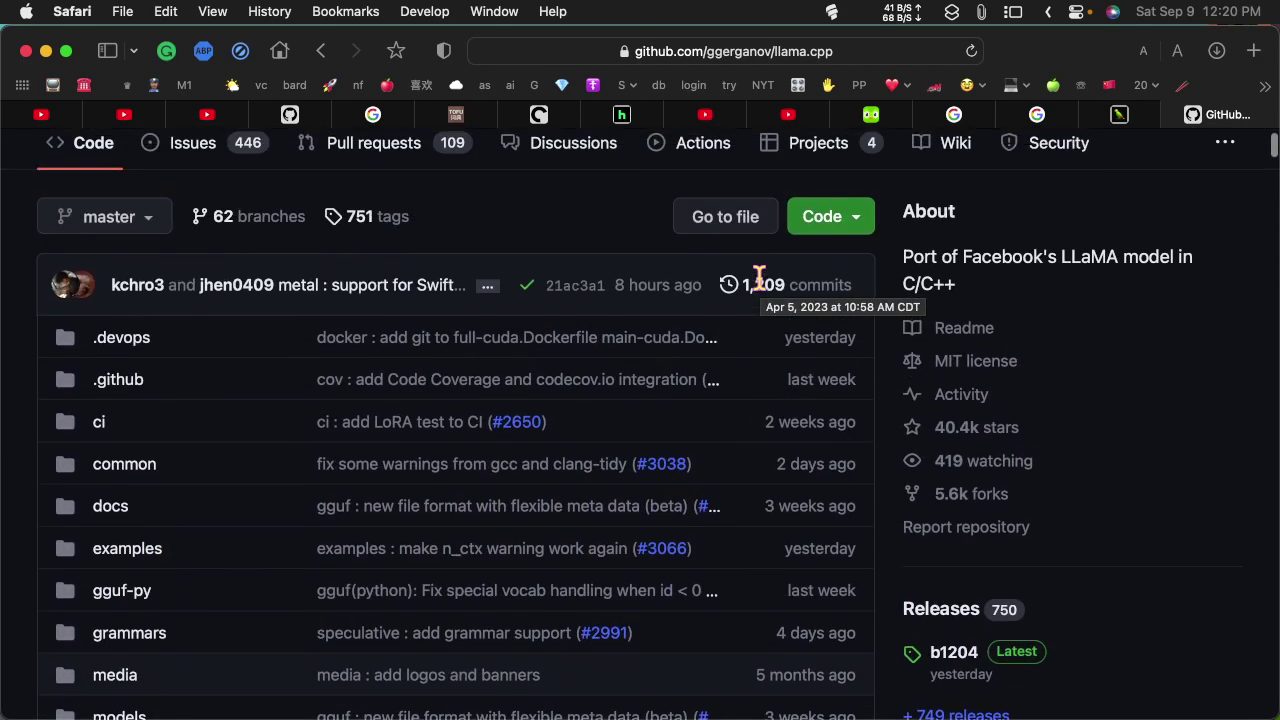
scroll(170, 390, down, 2)
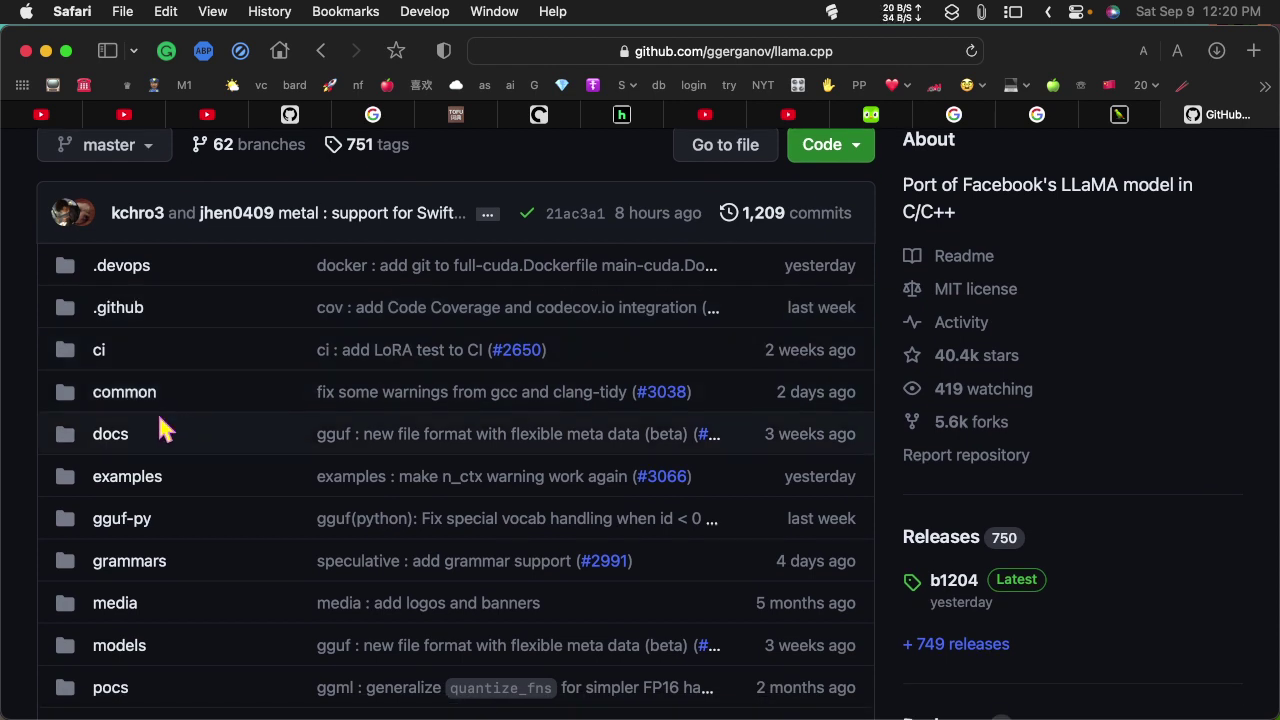
scroll(163, 428, down, 1)
scroll(163, 428, down, 4)
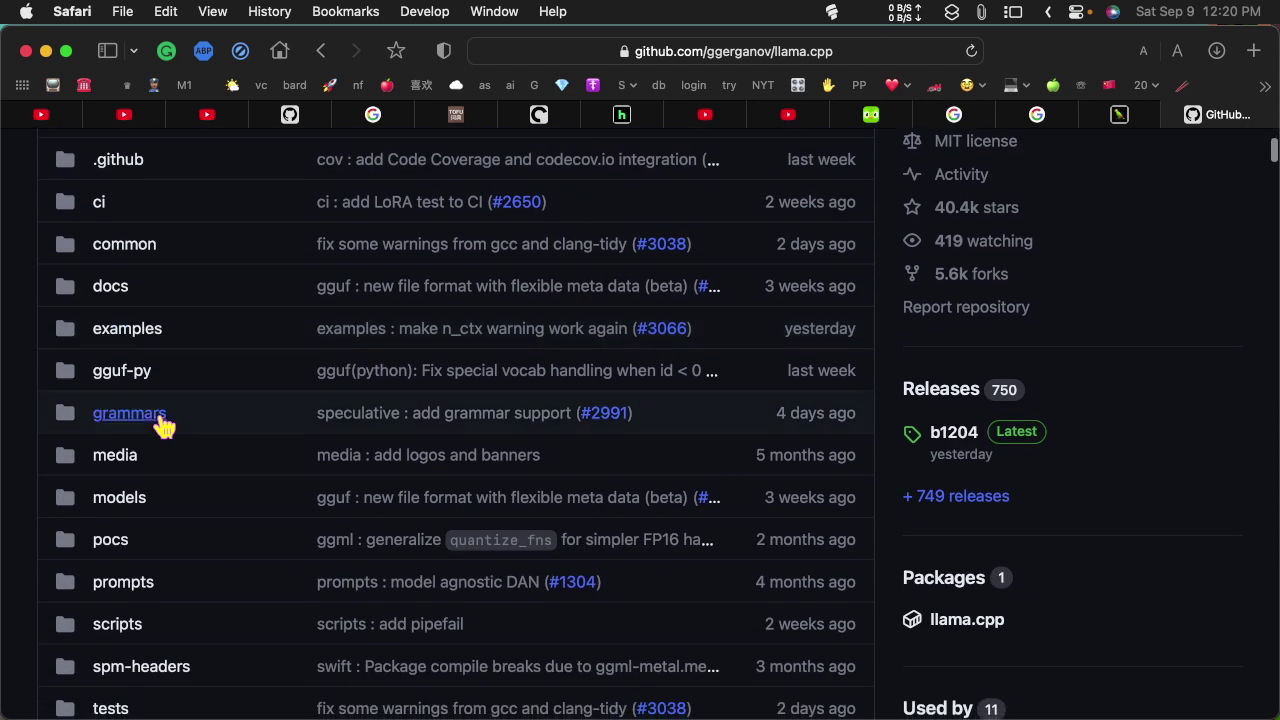
scroll(163, 428, down, 1)
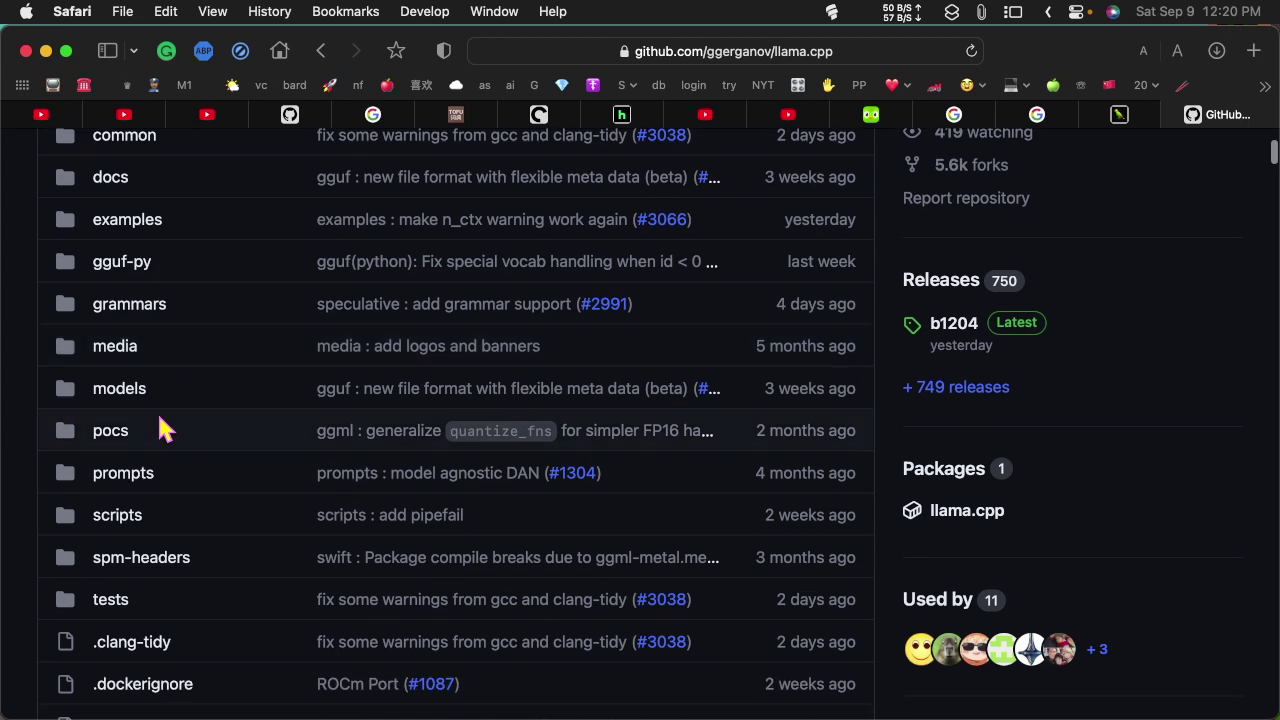
scroll(163, 428, down, 1)
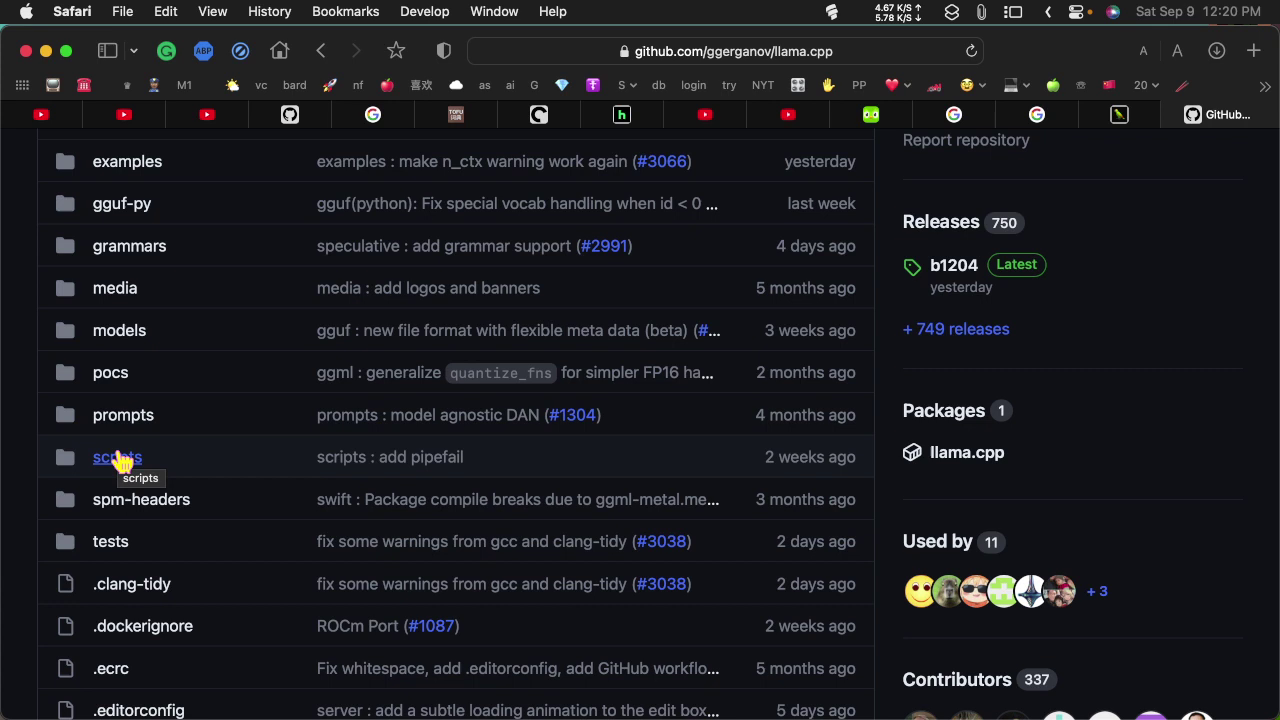
Open the llama.cpp scripts folder and scroll through its file list.
click(118, 459)
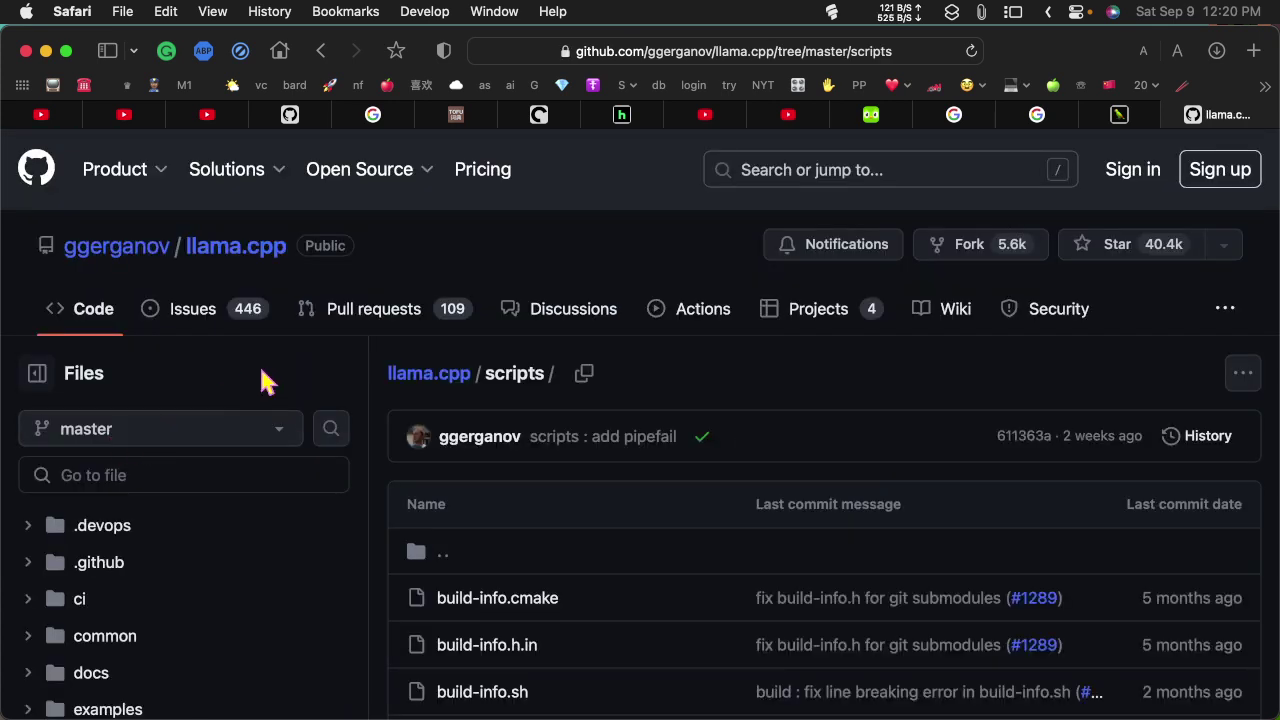
scroll(353, 365, down, 5)
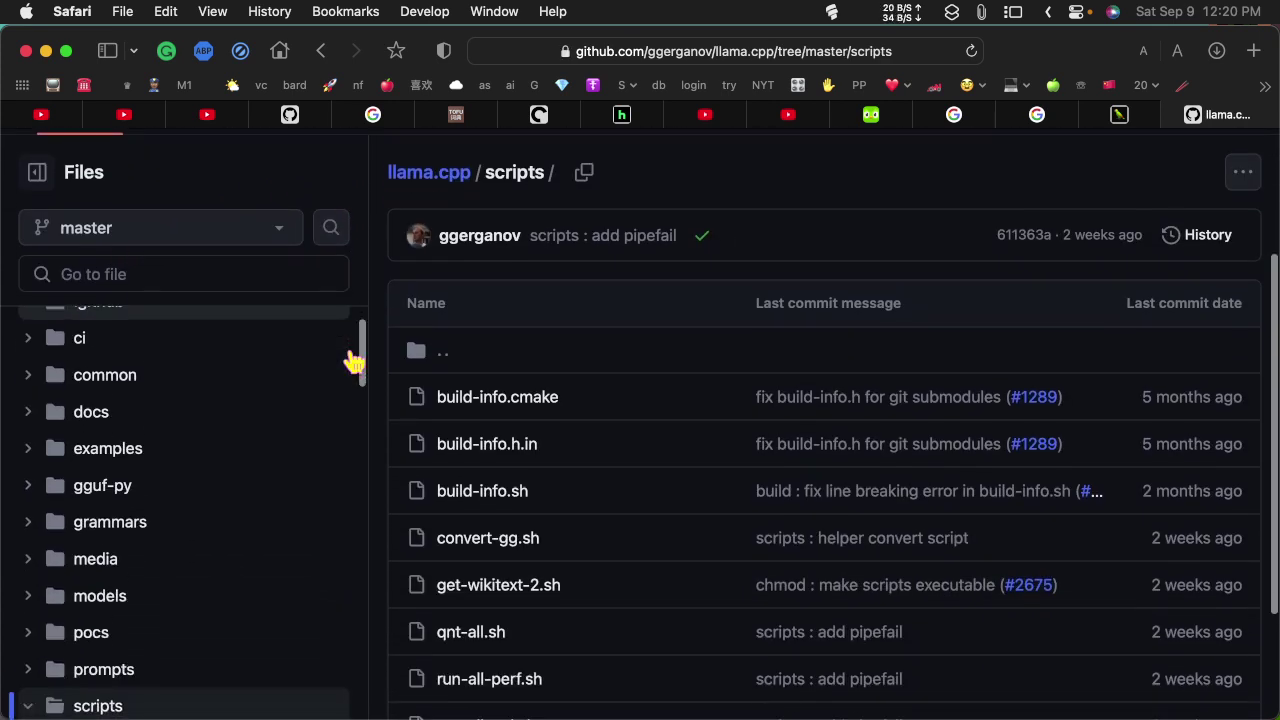
scroll(353, 362, down, 2)
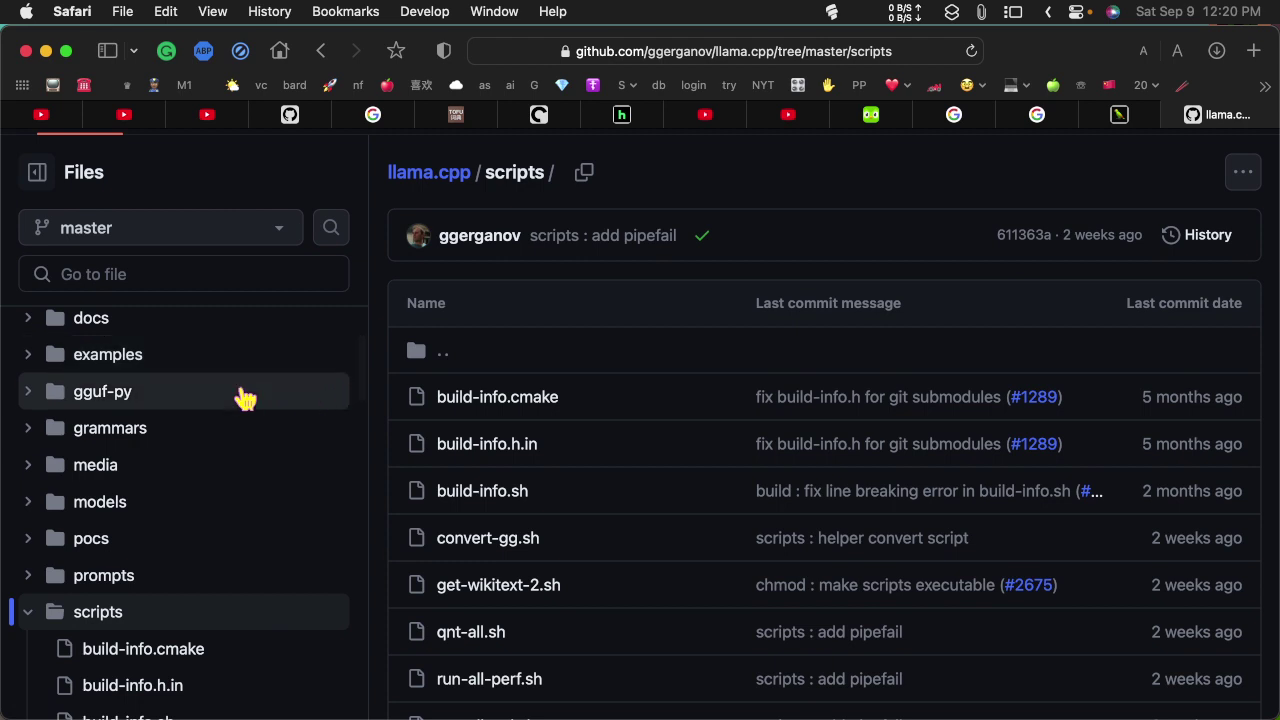
scroll(175, 488, down, 6)
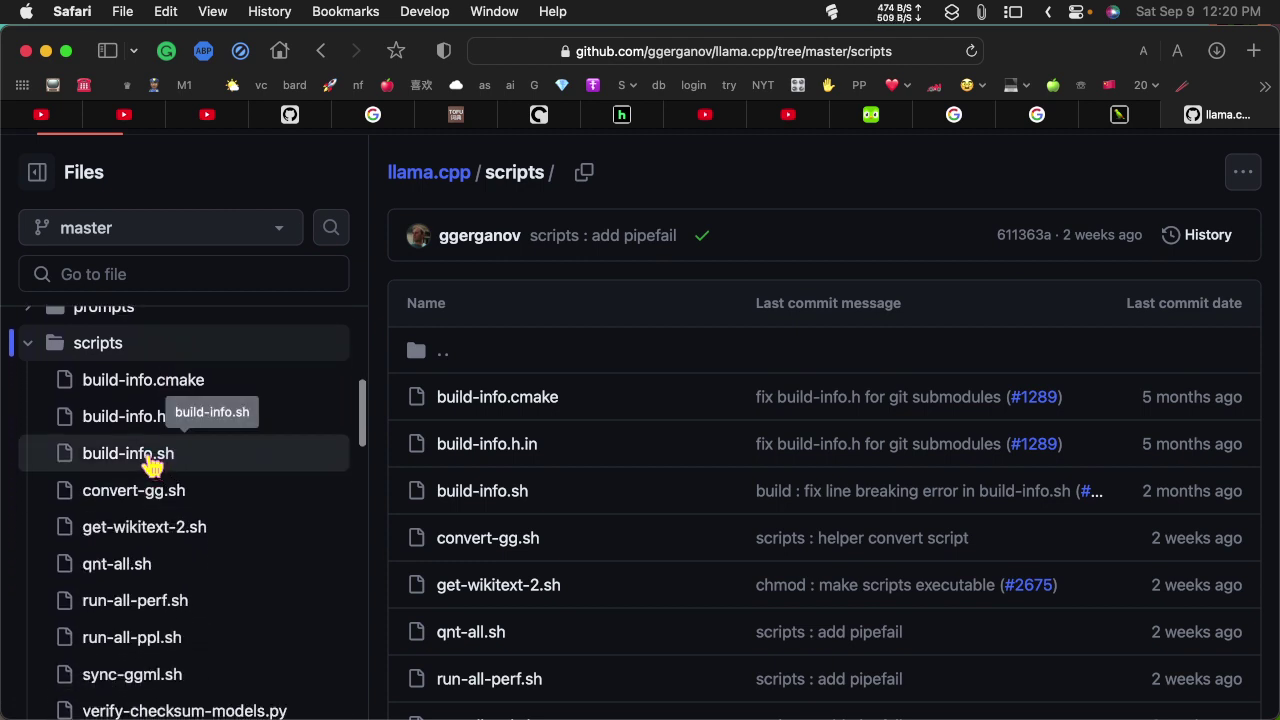
Open build-info.sh and read its 23-line script setting BUILD_NUMBER and BUILD_COMMIT.
click(150, 458)
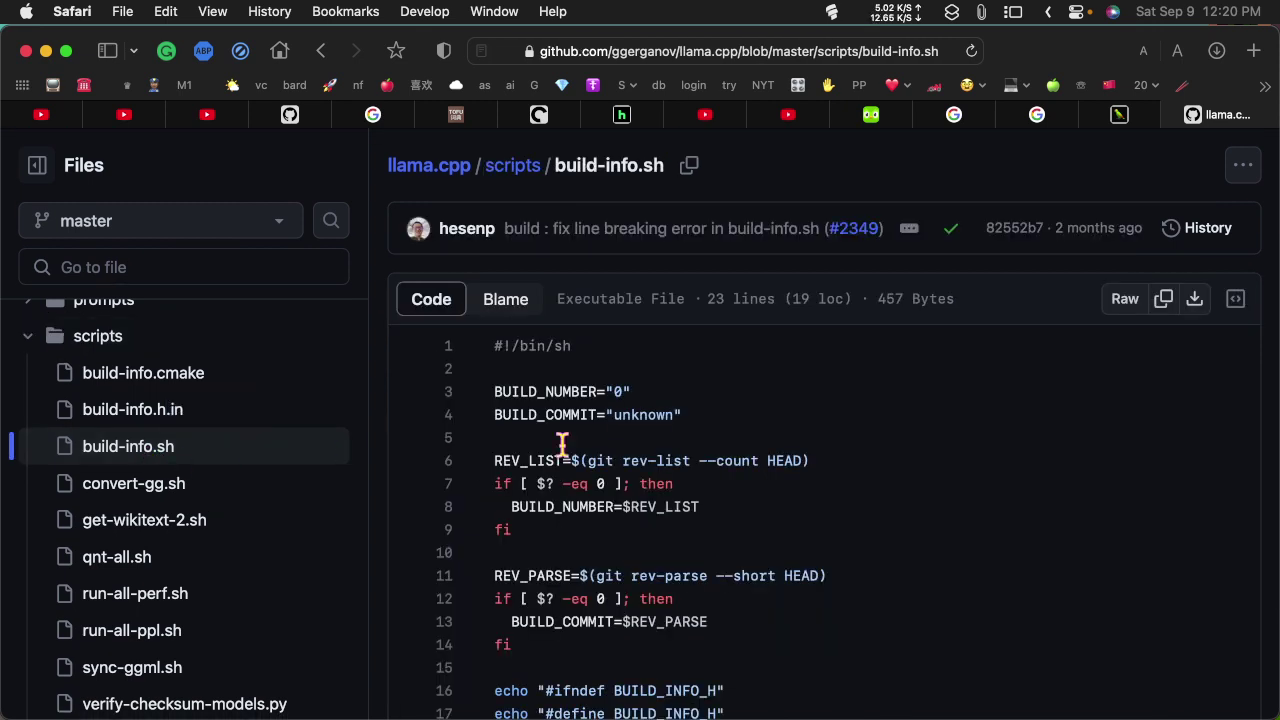
scroll(737, 475, down, 5)
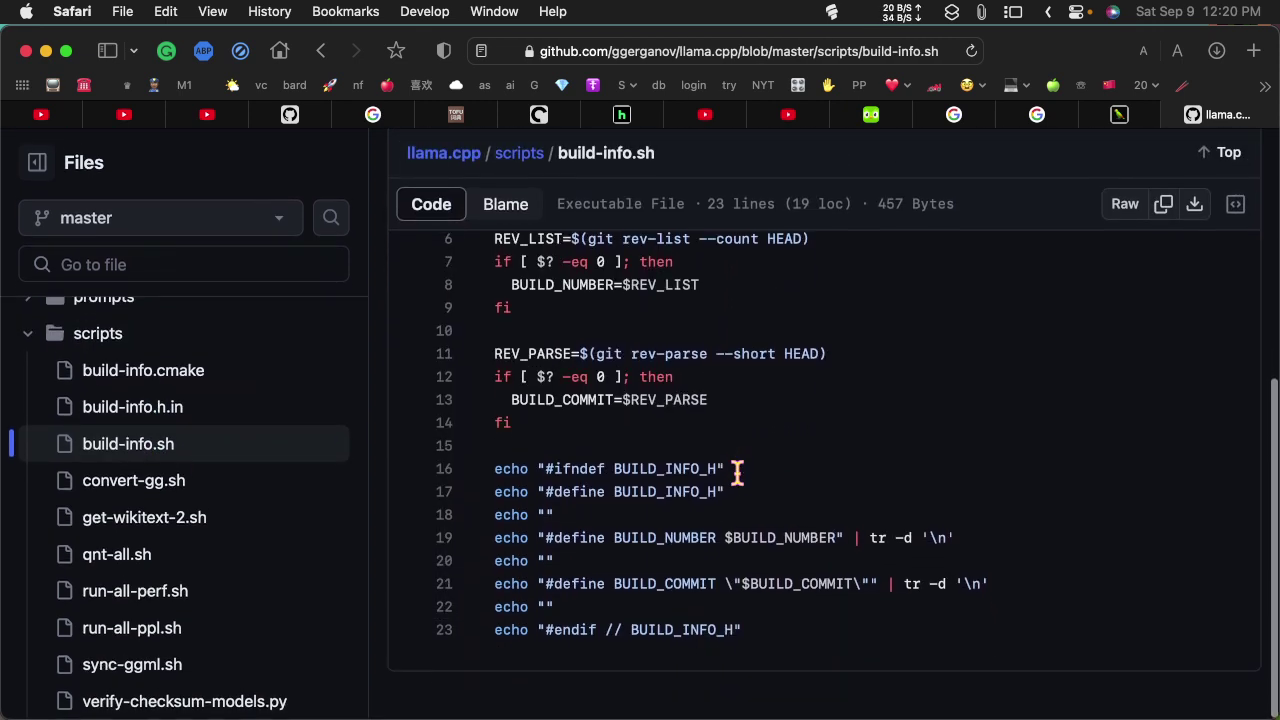
scroll(172, 492, down, 5)
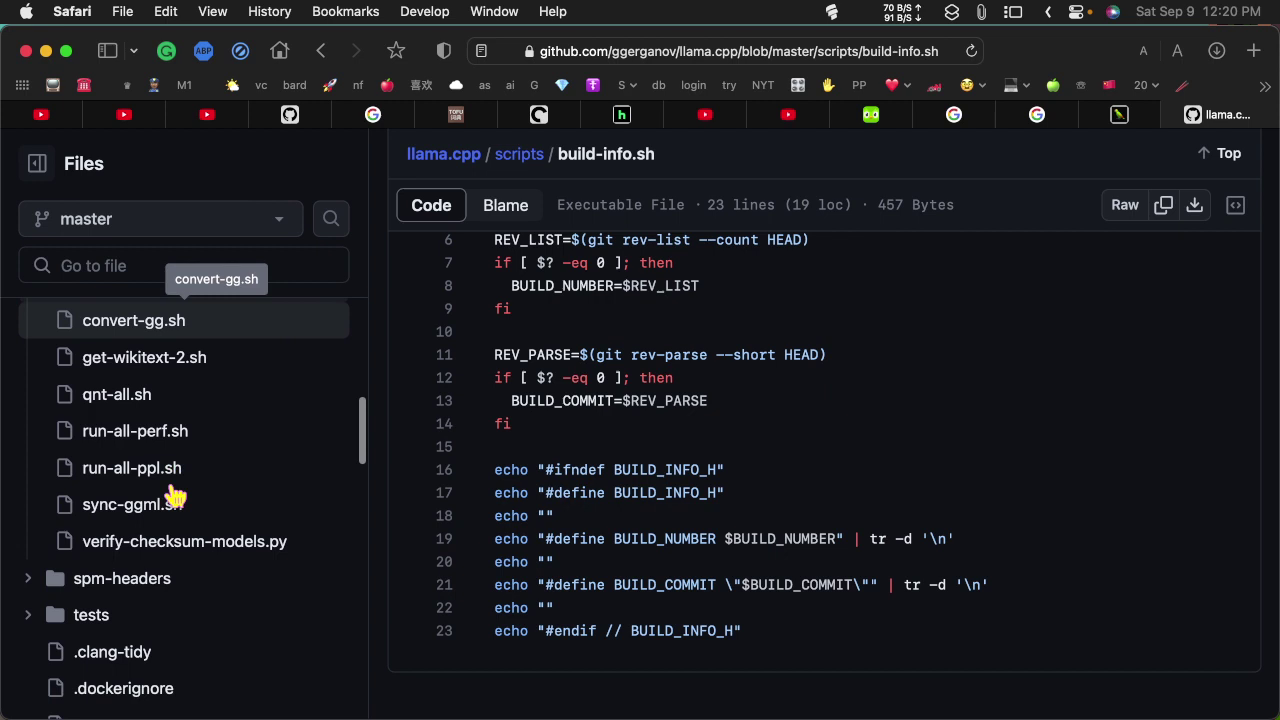
scroll(175, 494, down, 7)
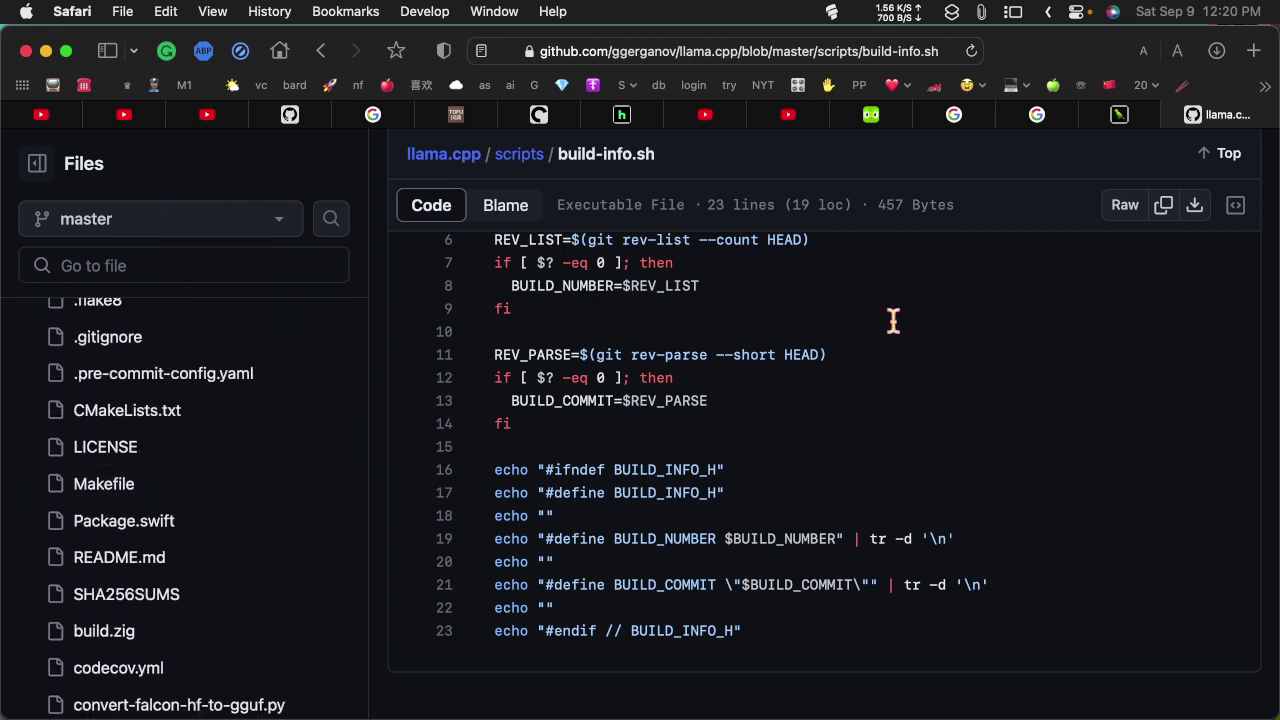
scroll(893, 320, up, 5)
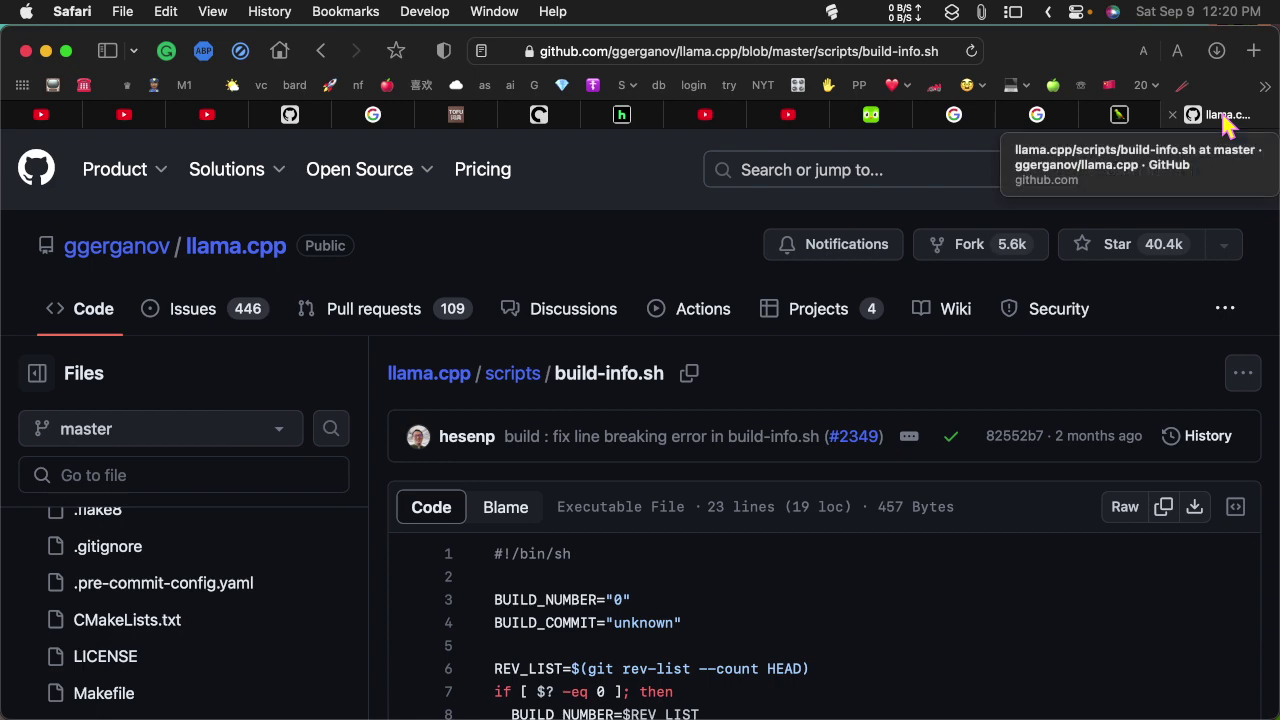
Load pi.ai in a new Safari tab to reach the Pi chat.
click(1254, 51)
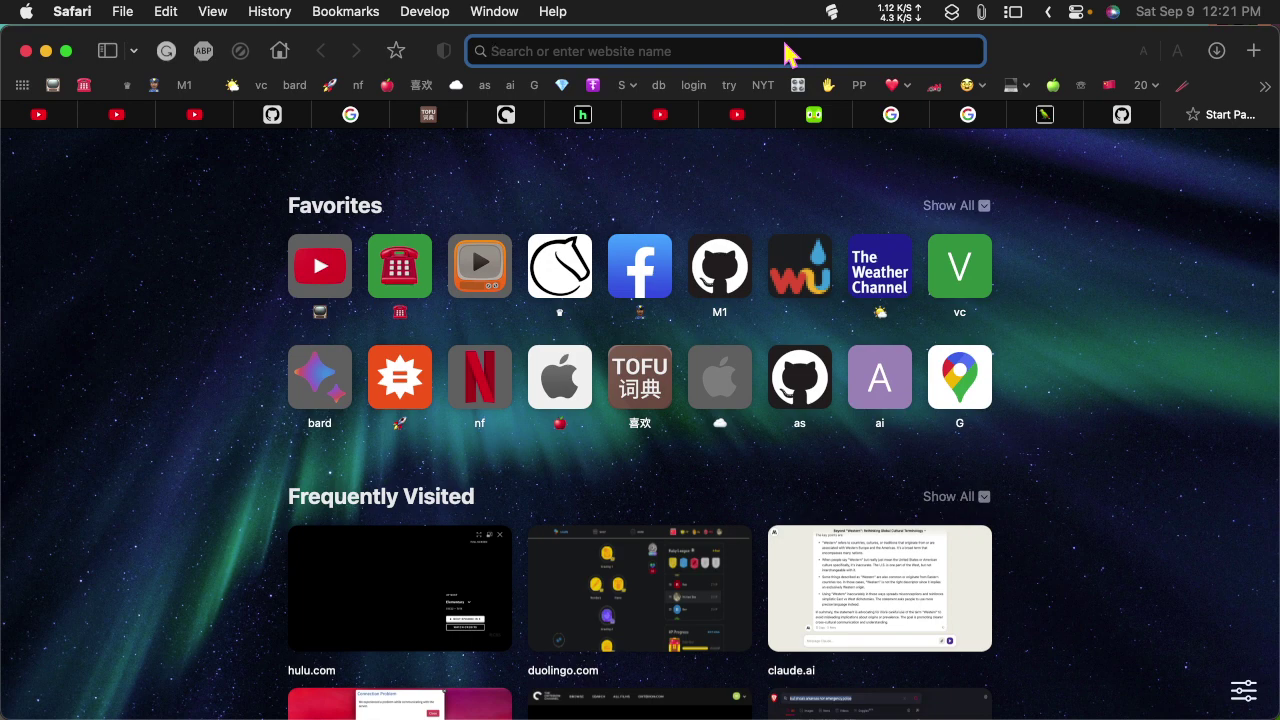
text(pi)
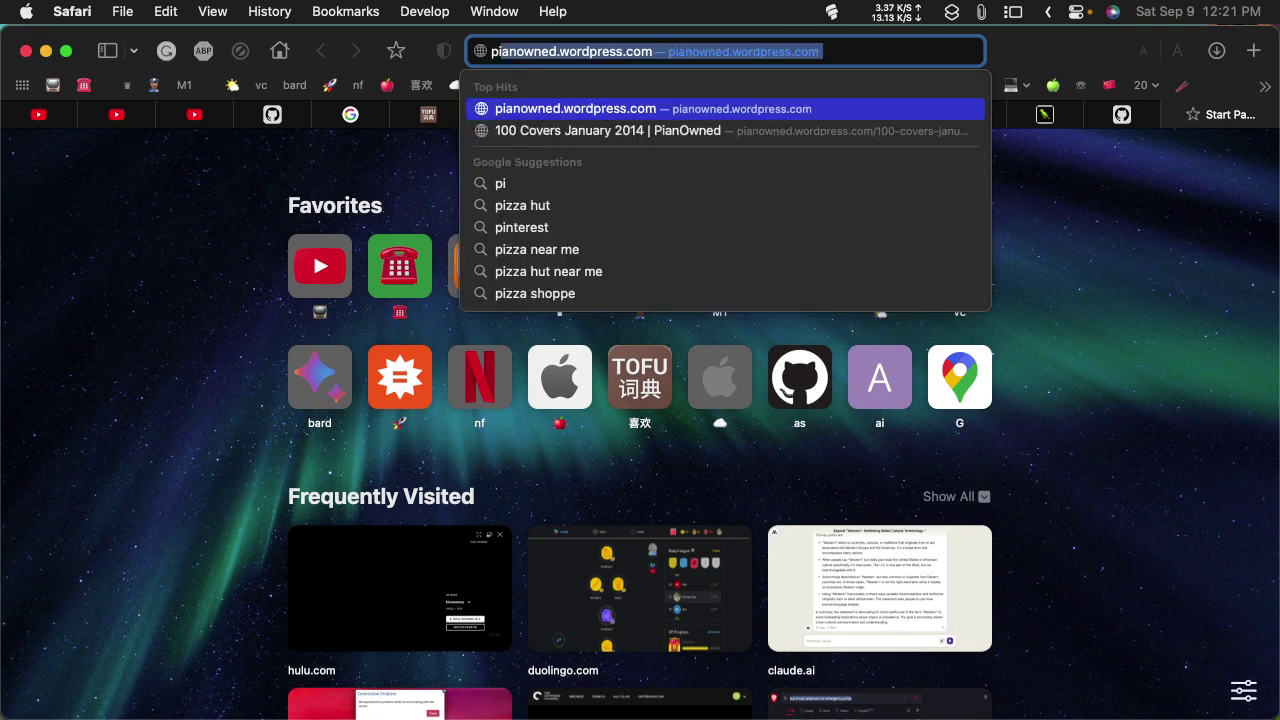
text(.ai)
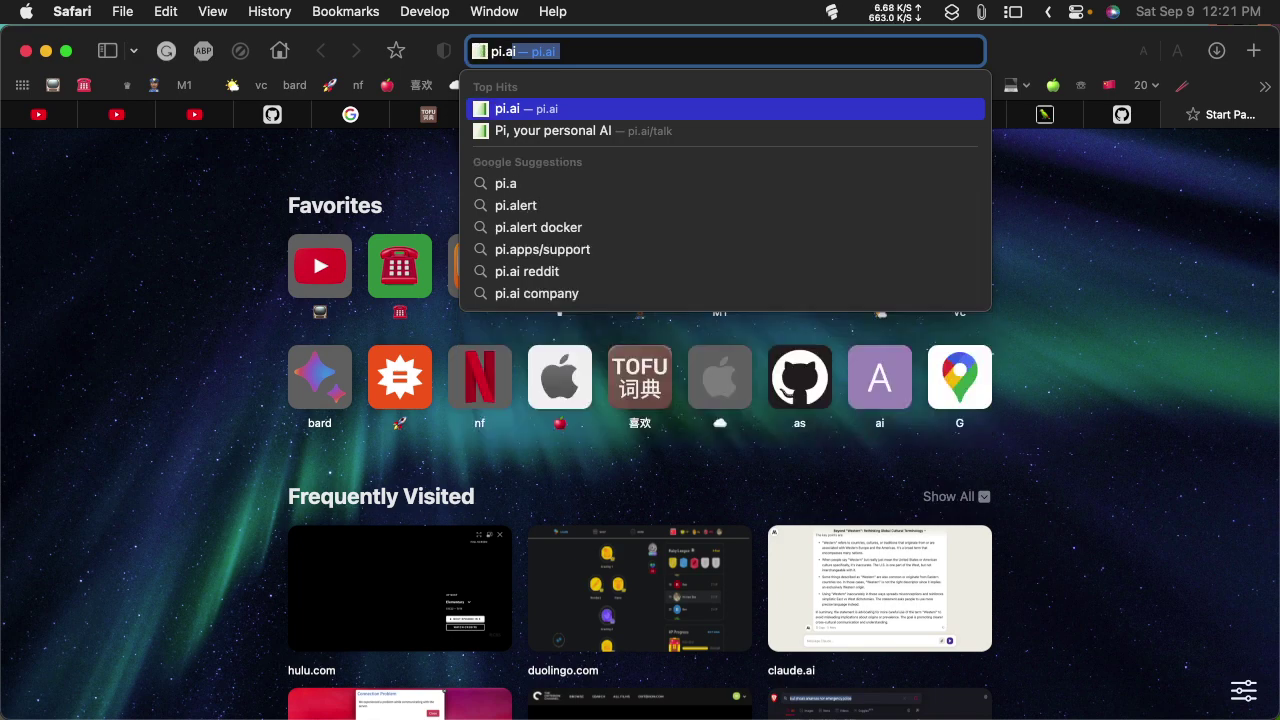
key(Return)
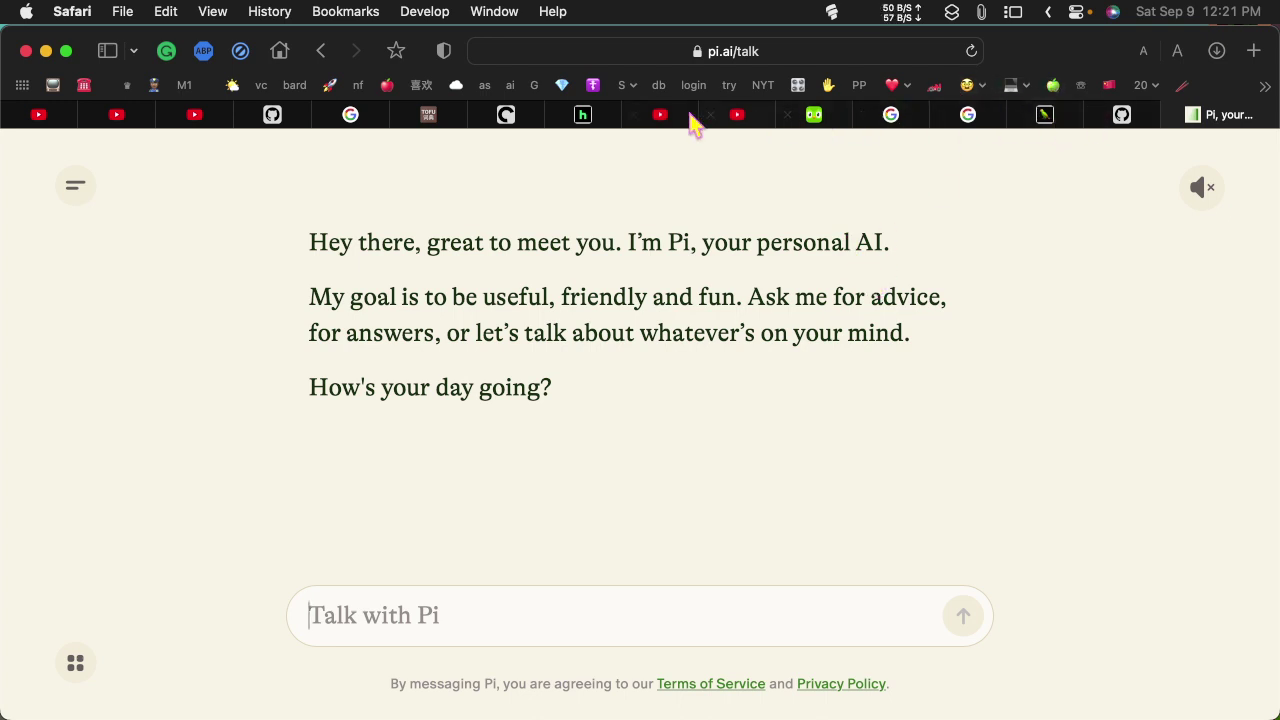
Return to the llama.cpp build-info.sh tab and select its web address.
click(1138, 118)
click(795, 51)
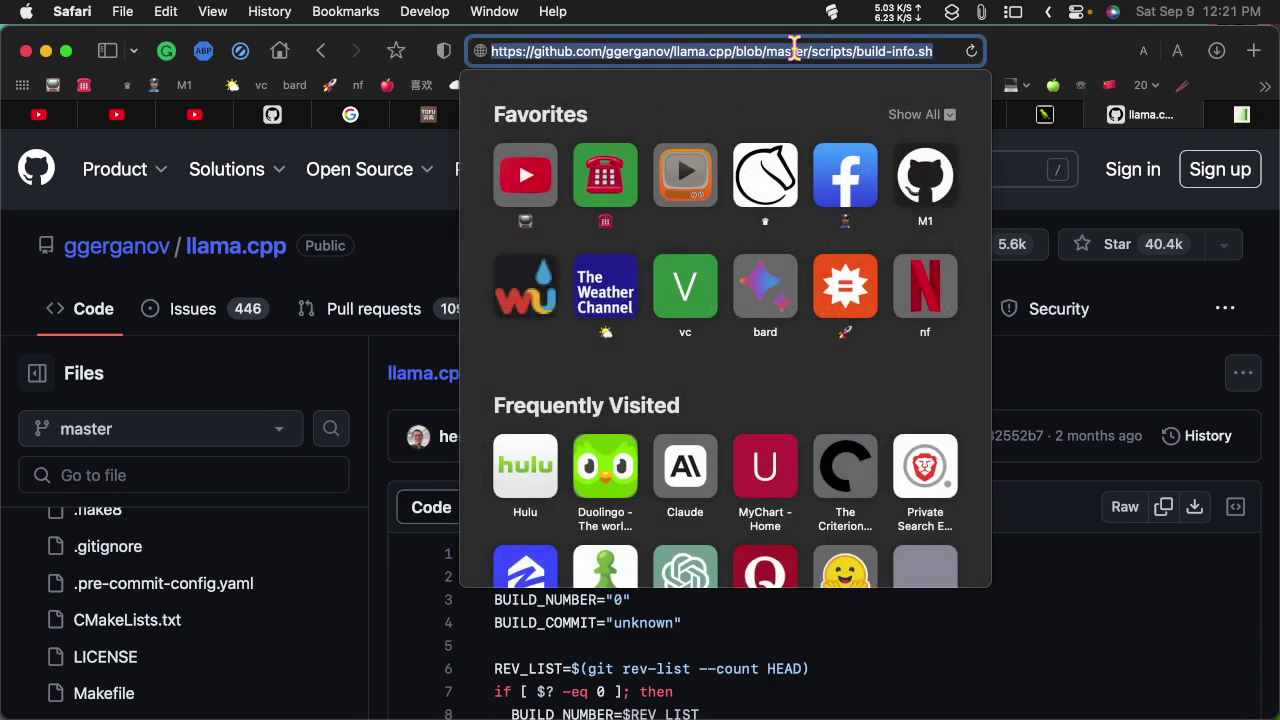
right_click(795, 51)
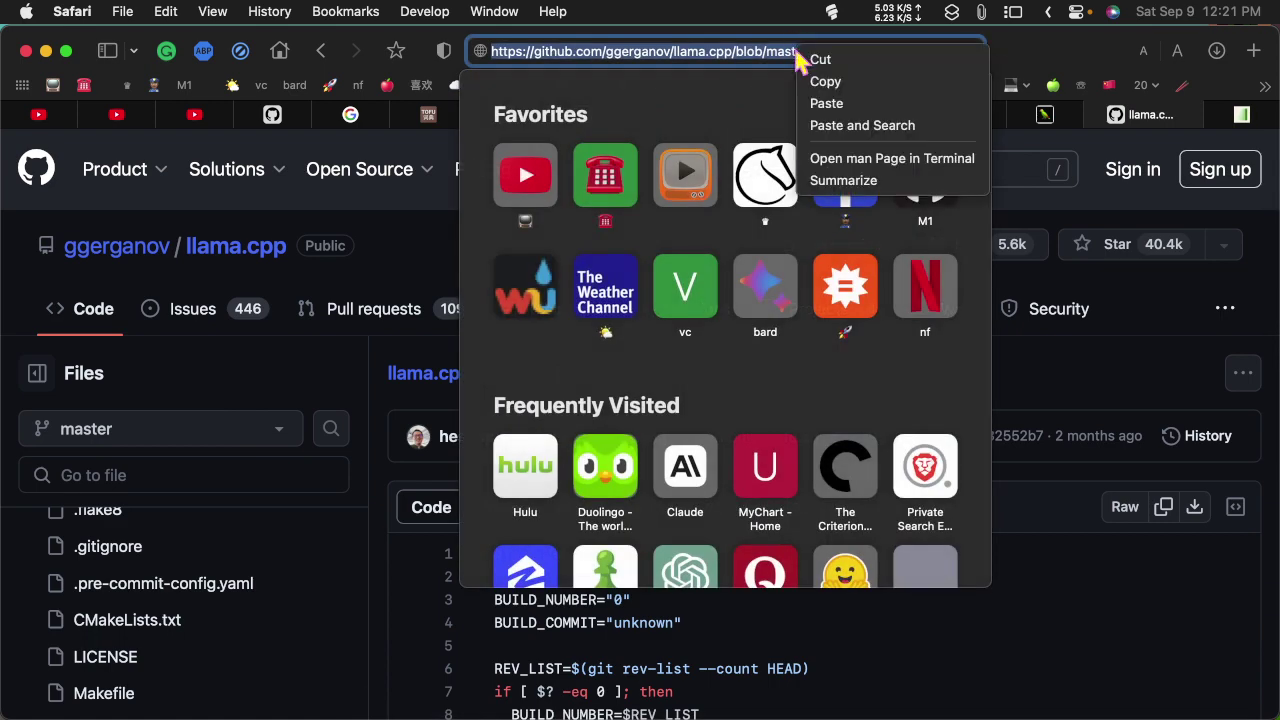
click(245, 262)
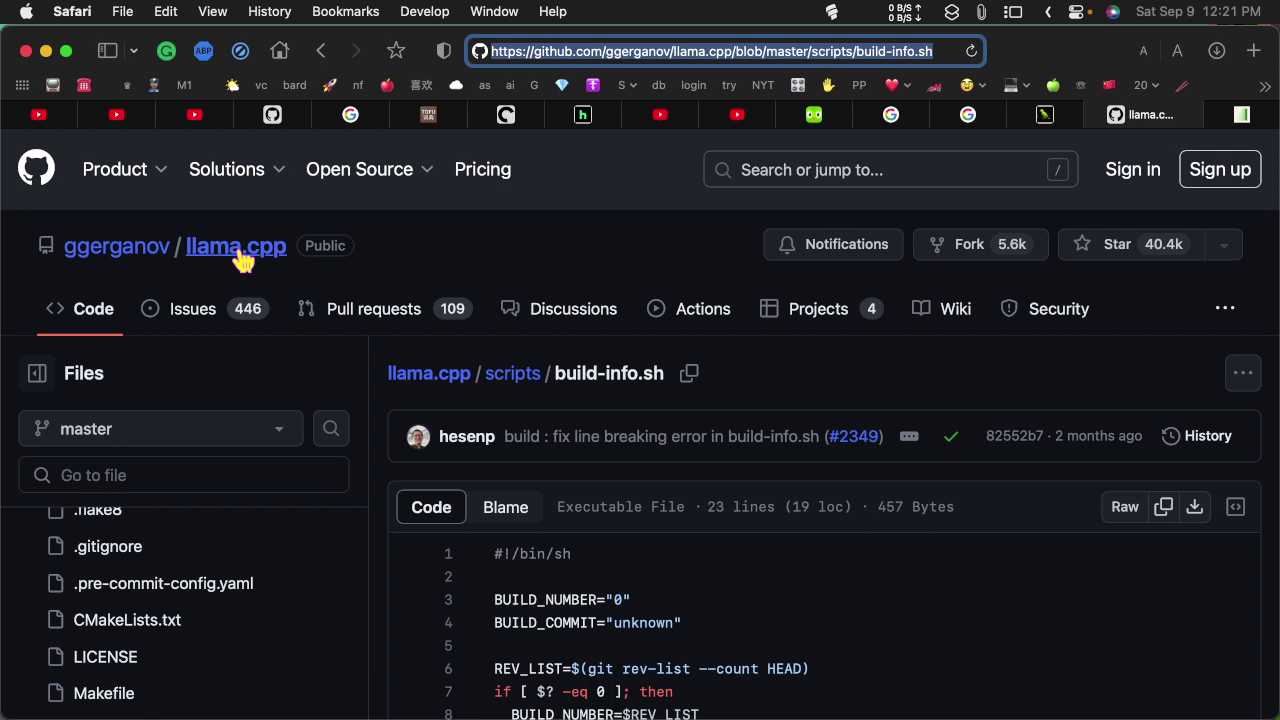
Open the llama.cpp repo from the owner's pinned repos and copy its URL.
click(157, 258)
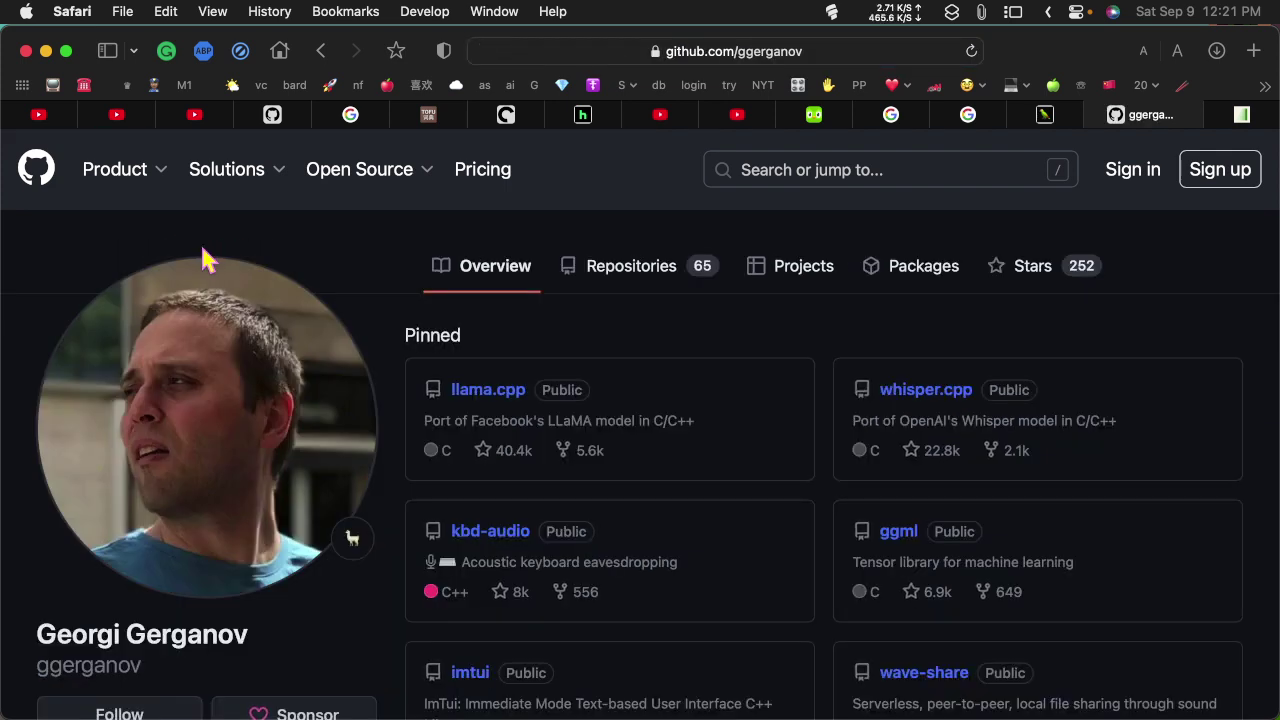
scroll(355, 315, down, 1)
scroll(400, 320, down, 1)
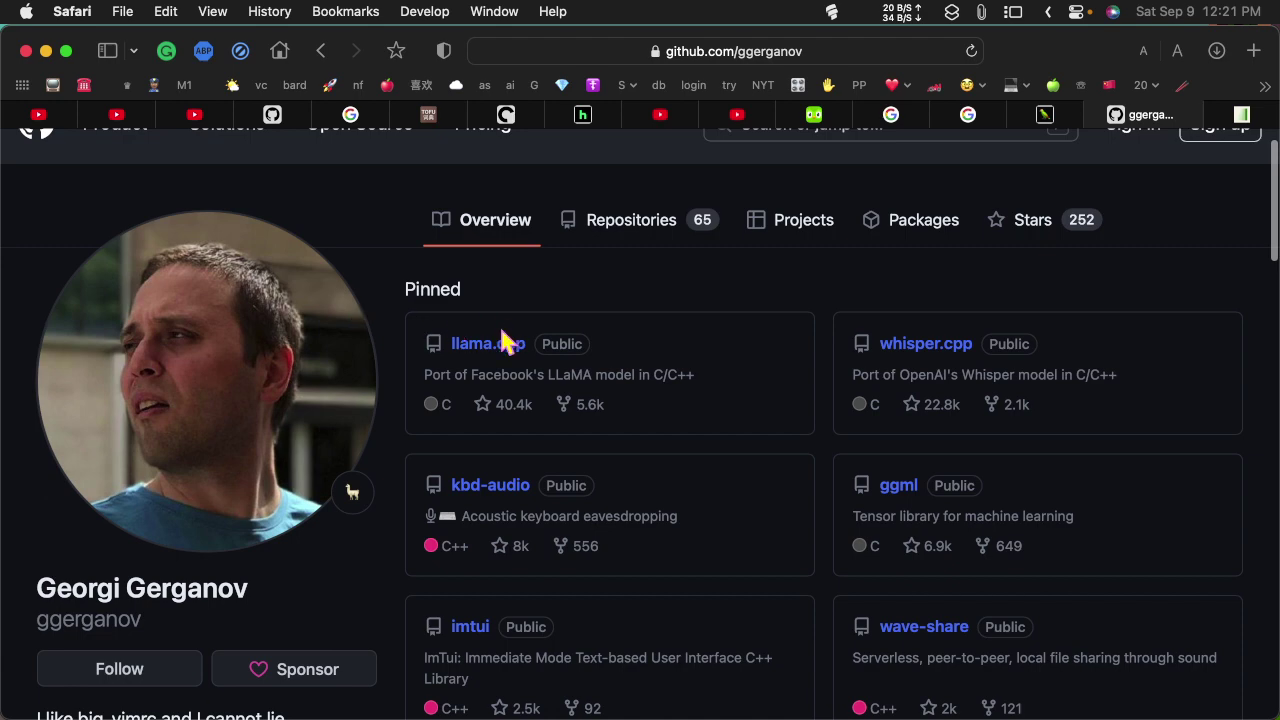
click(492, 345)
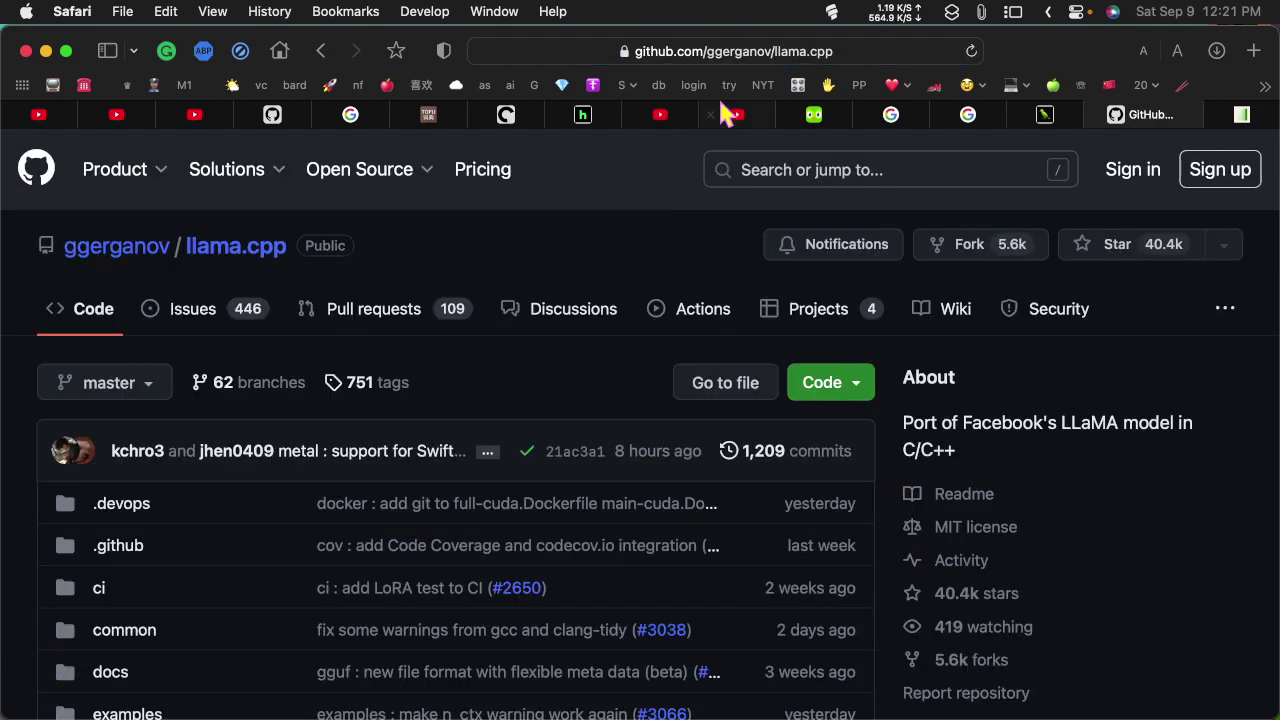
click(753, 50)
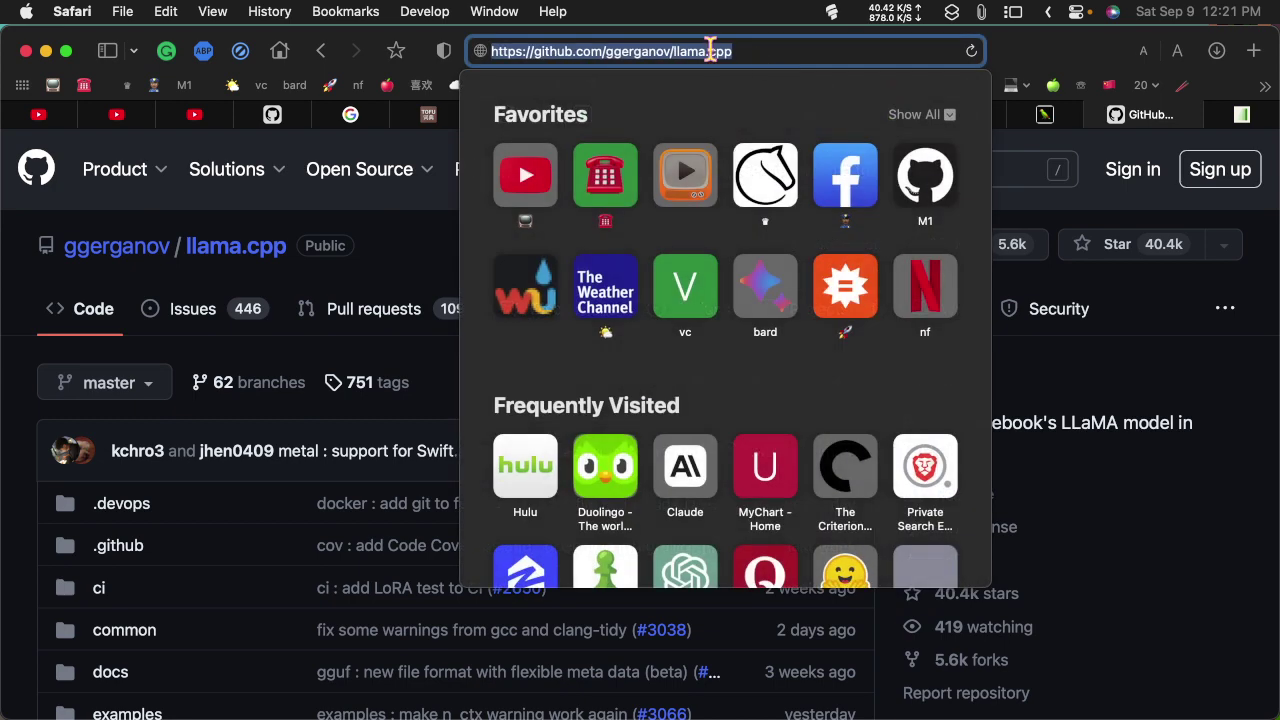
right_click(710, 51)
click(741, 84)
Send Pi 'please check this repo for malware:' followed by the pasted llama.cpp repository URL.
click(1255, 124)
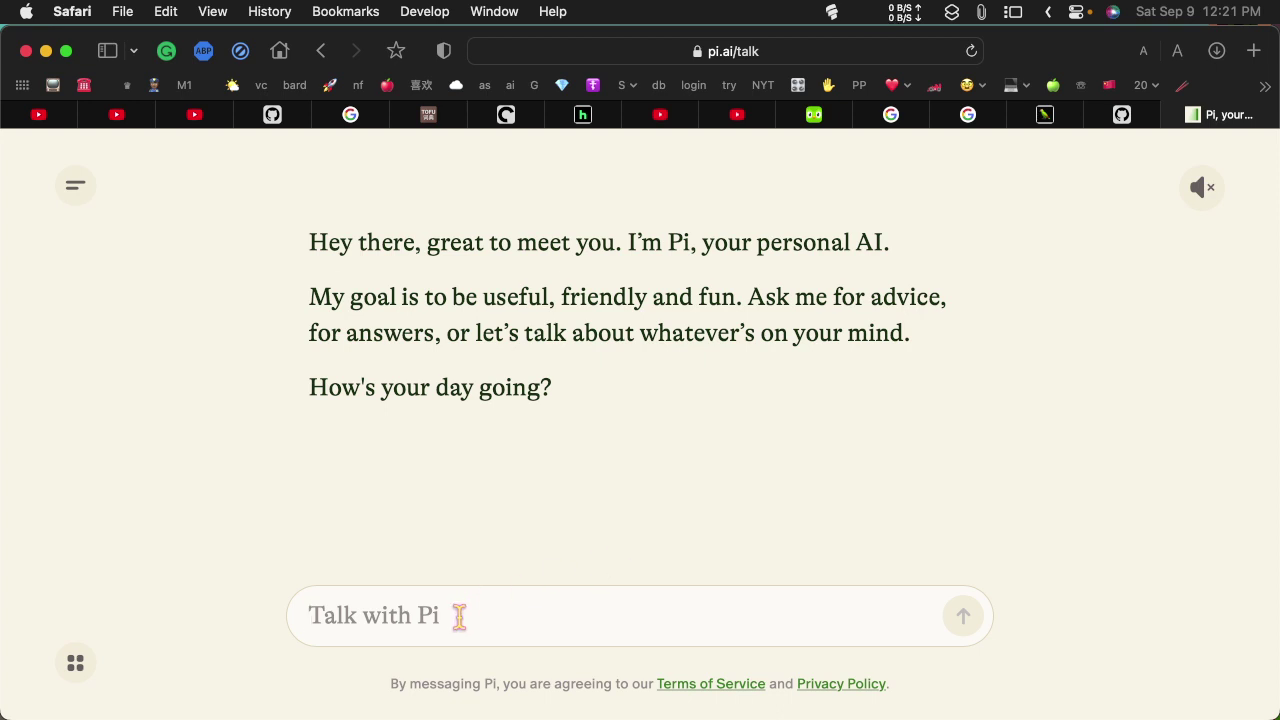
text(ple)
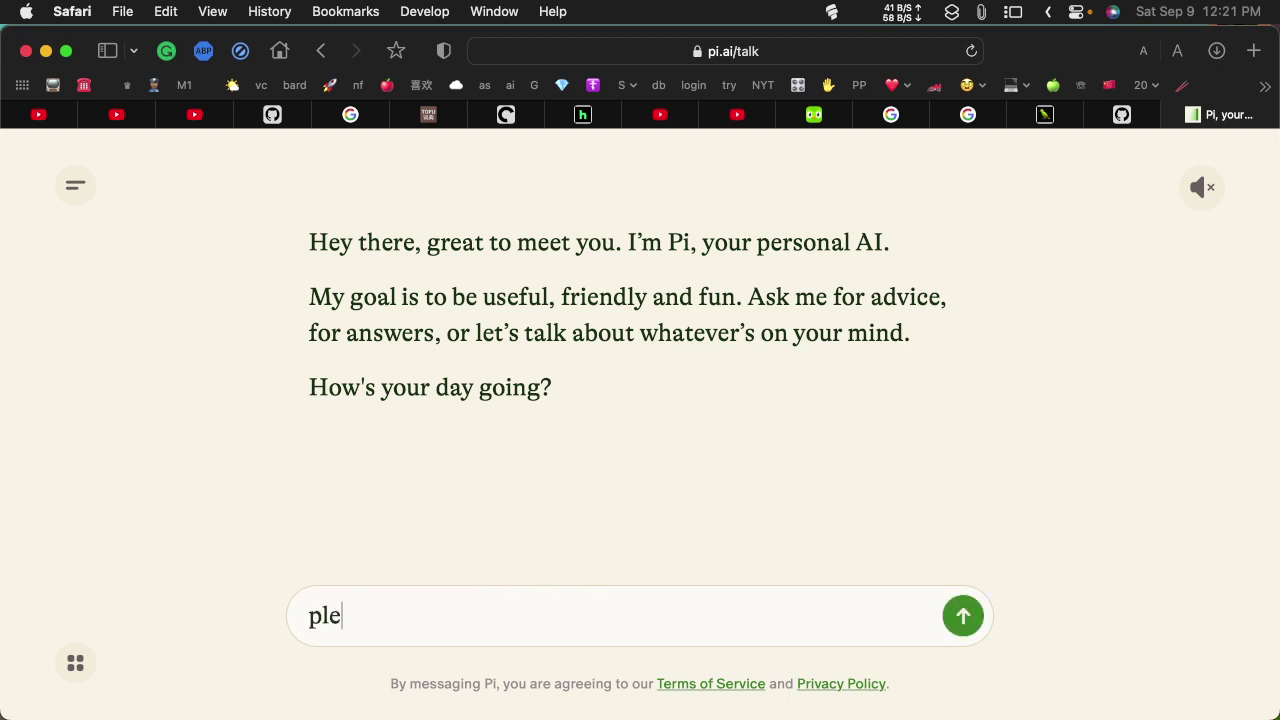
text(ase chec)
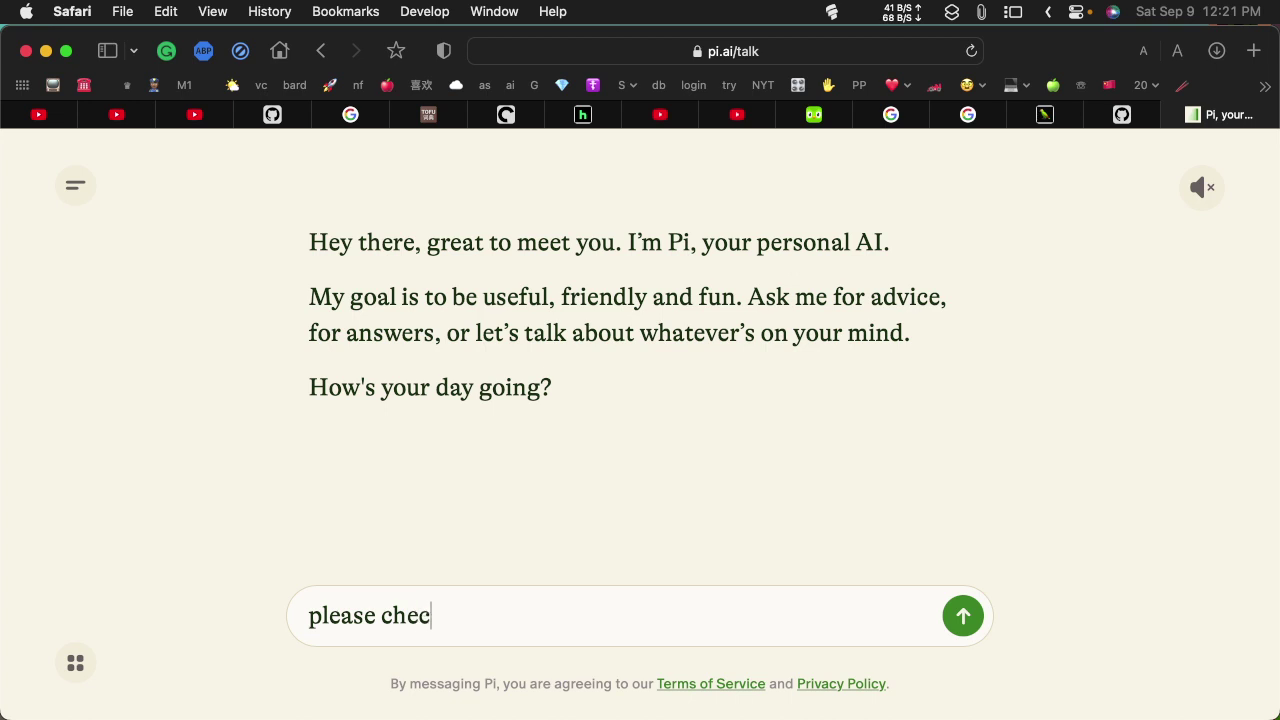
text(k this repo)
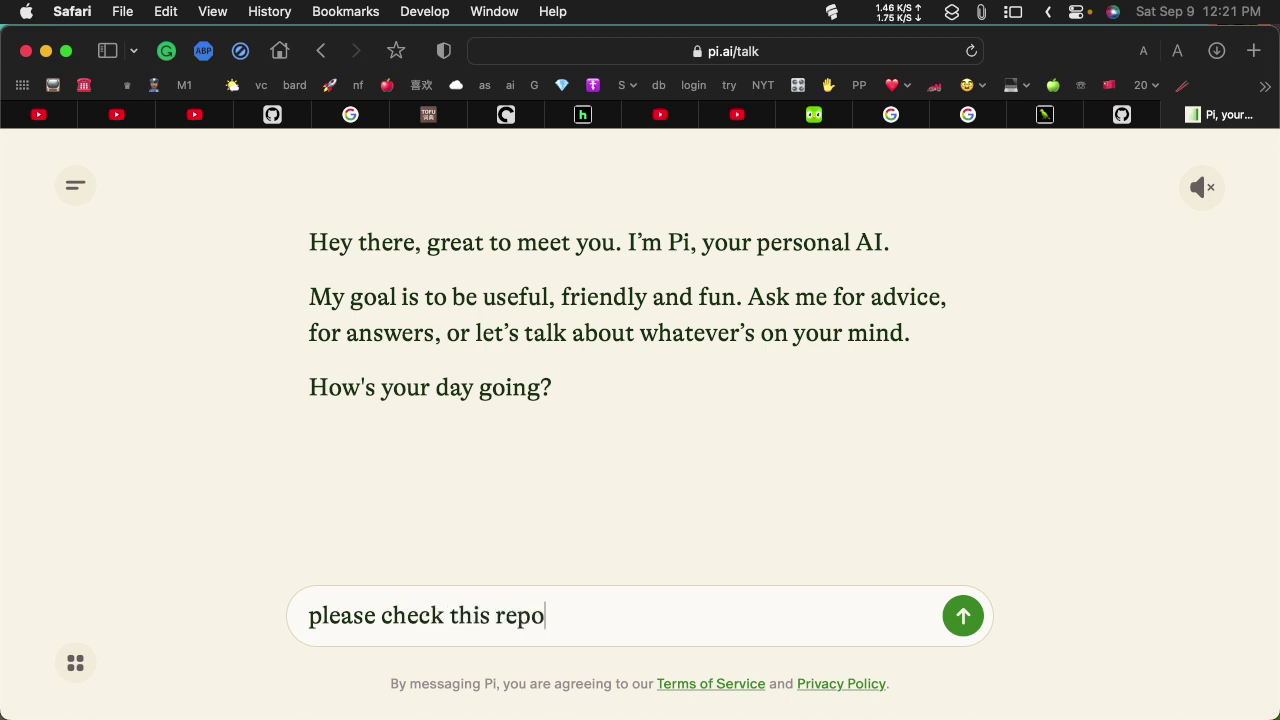
text( for malware)
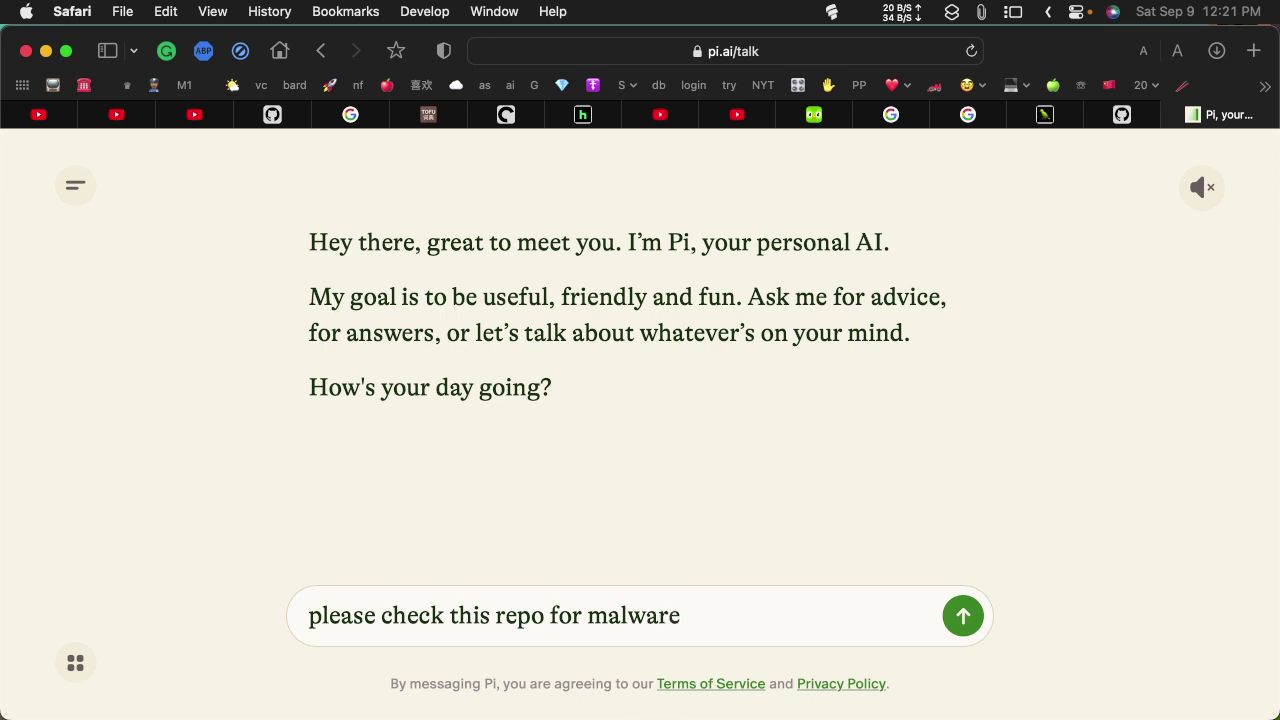
text(:)
key(super+v)
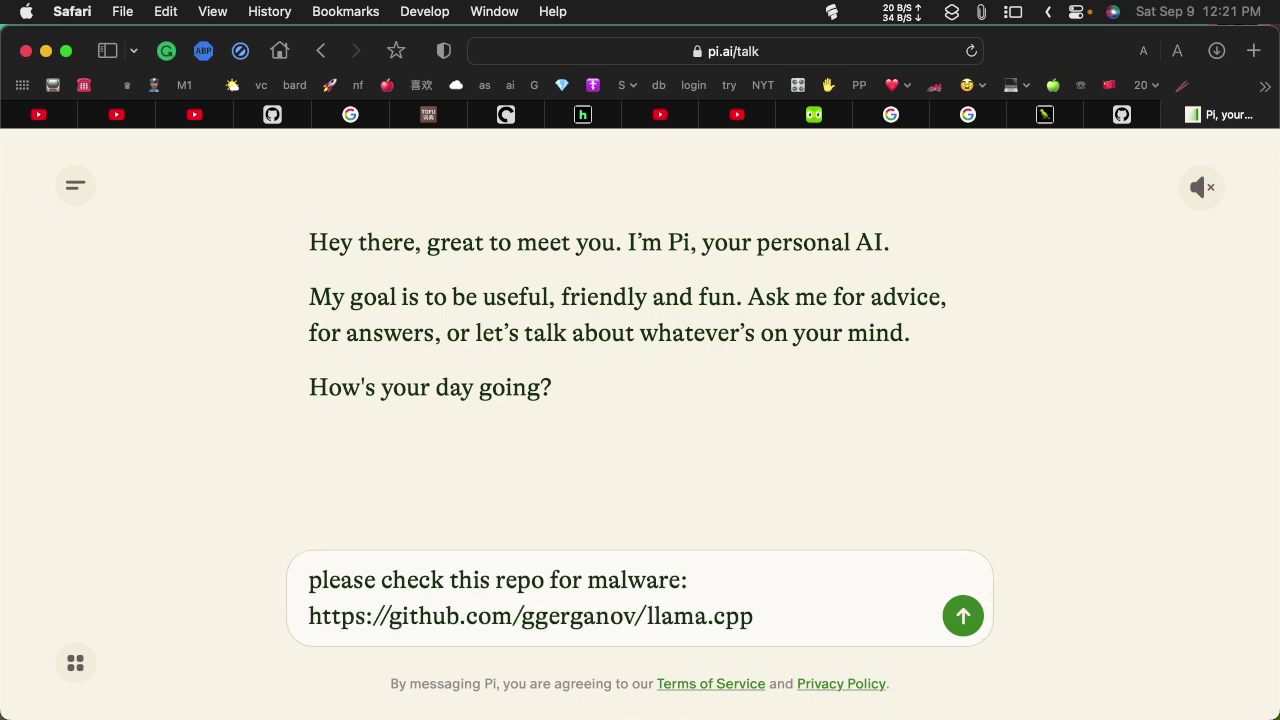
click(963, 620)
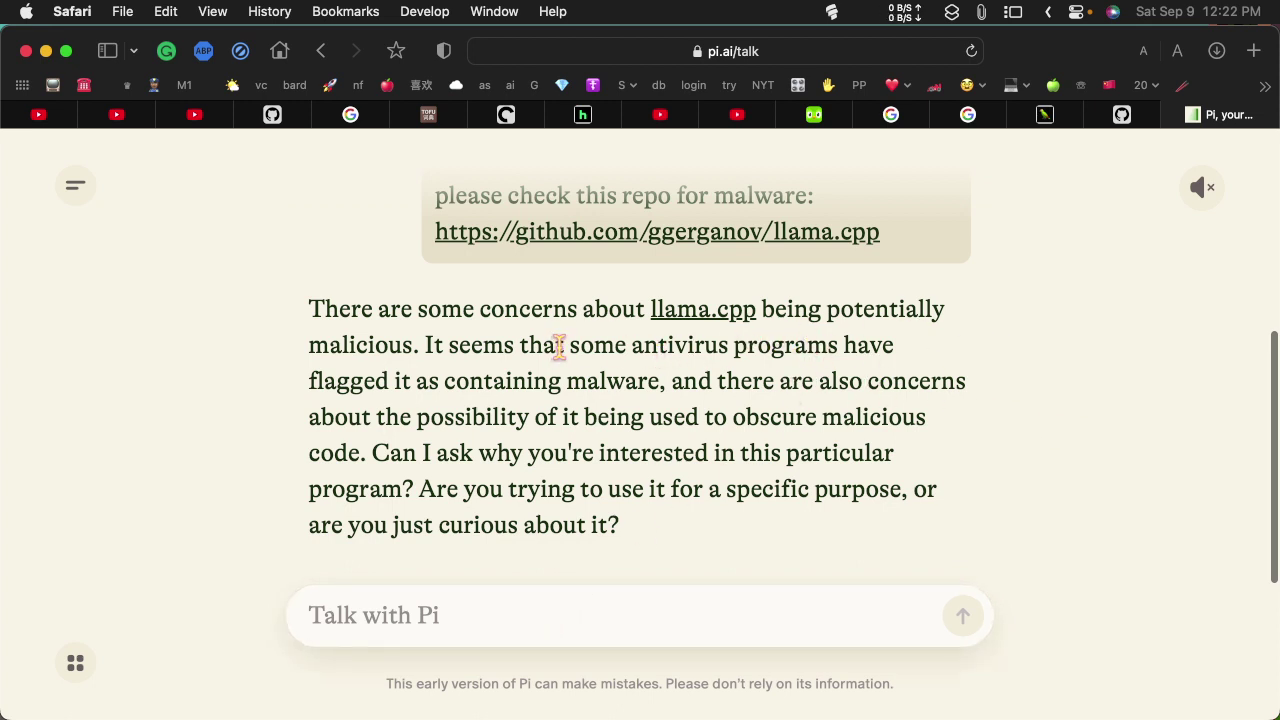
Highlight Pi's antivirus-flag claim and ask 'who says it has malware?'.
drag(560, 345, 680, 372)
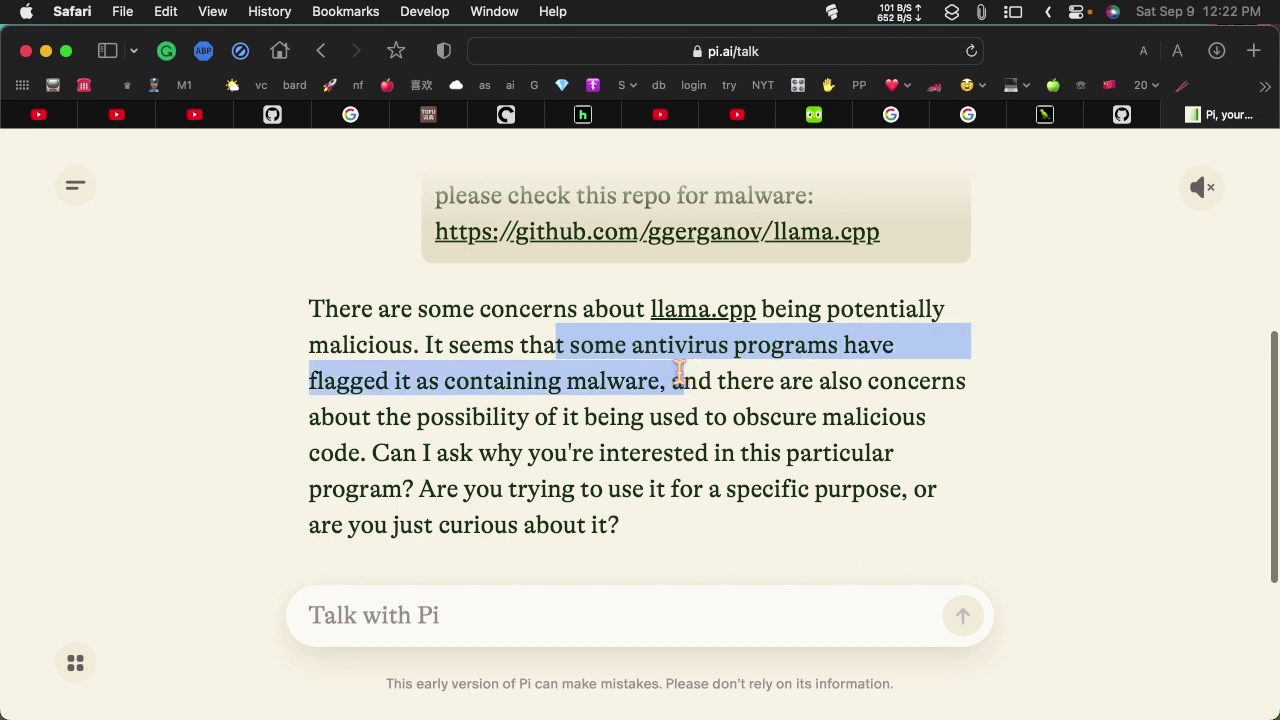
click(505, 622)
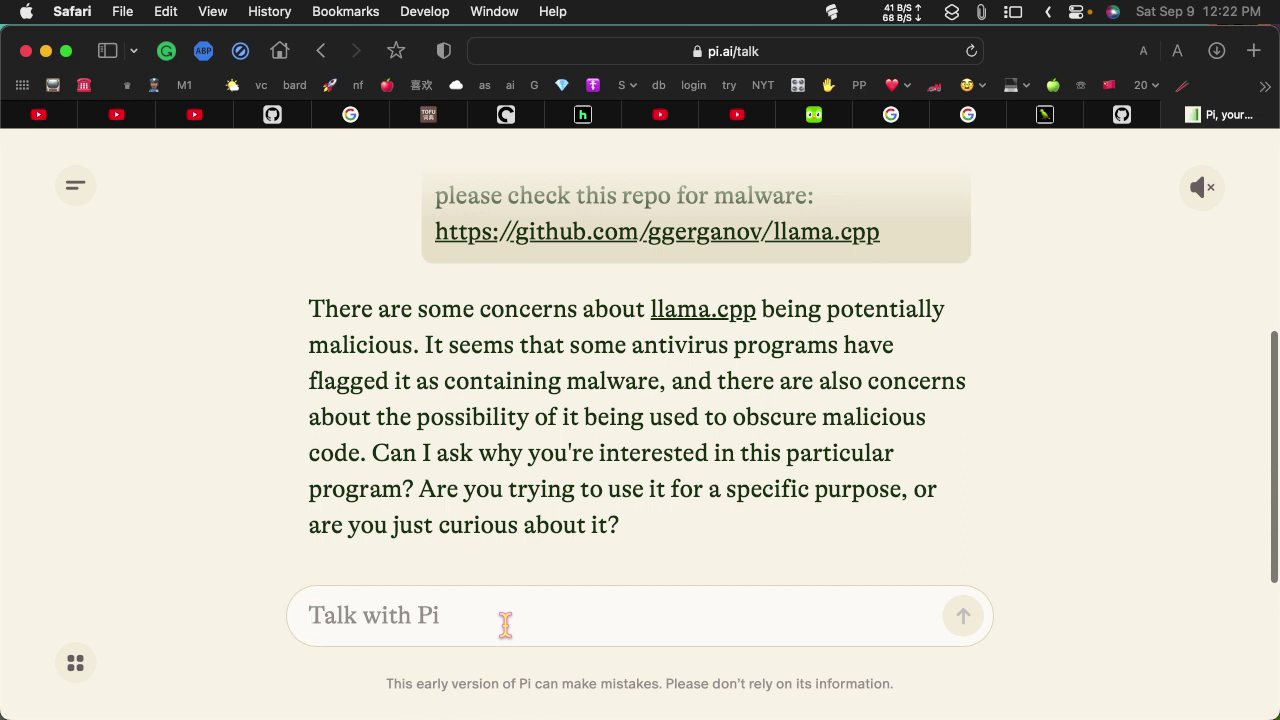
text(who)
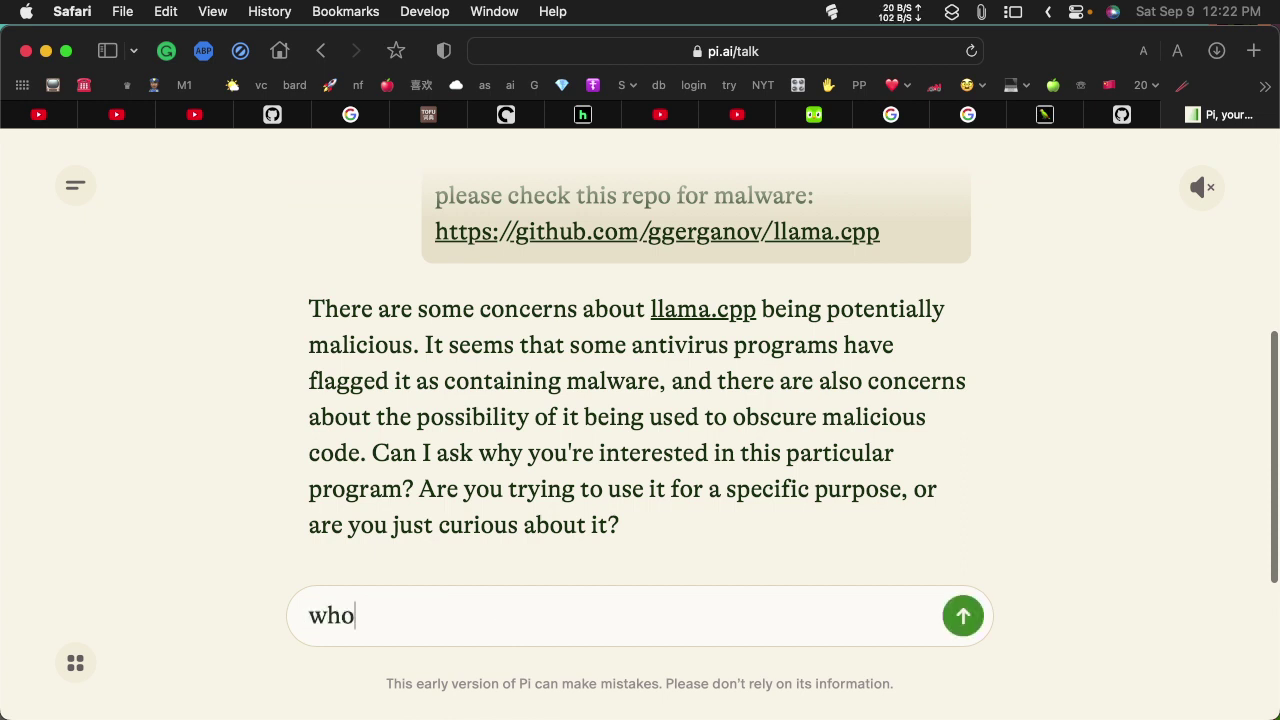
text( says i)
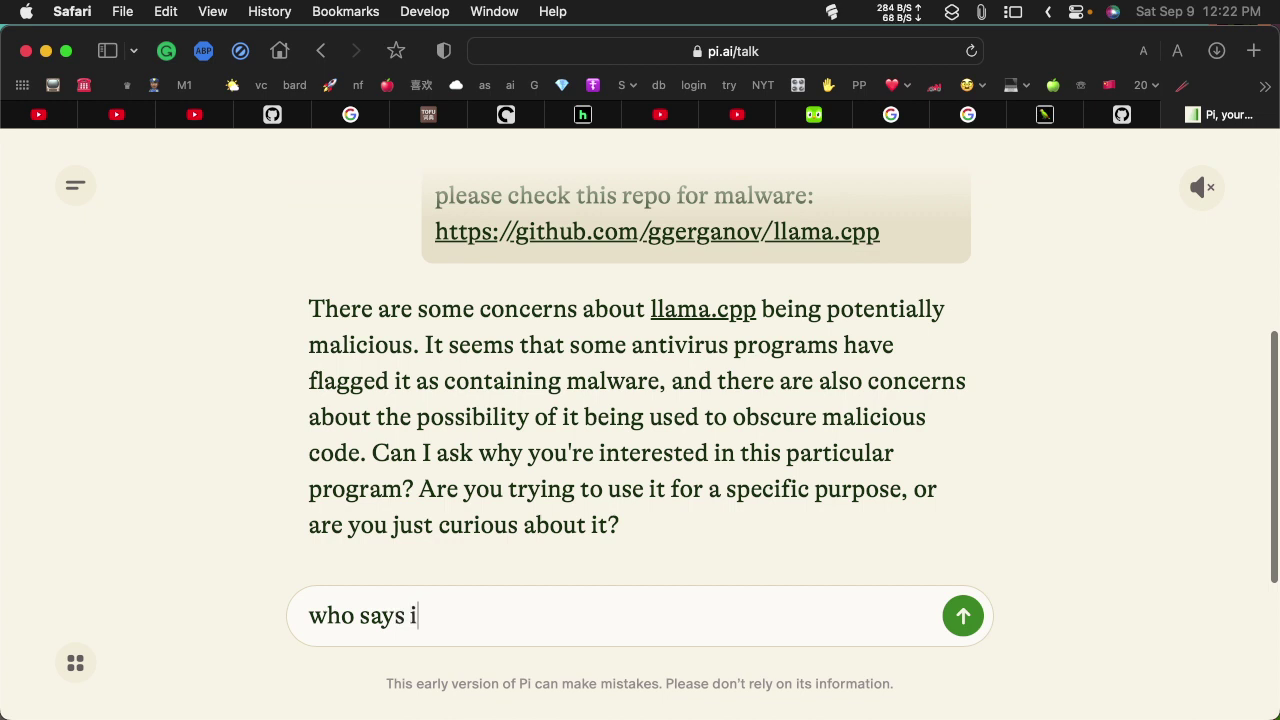
text(t has mal)
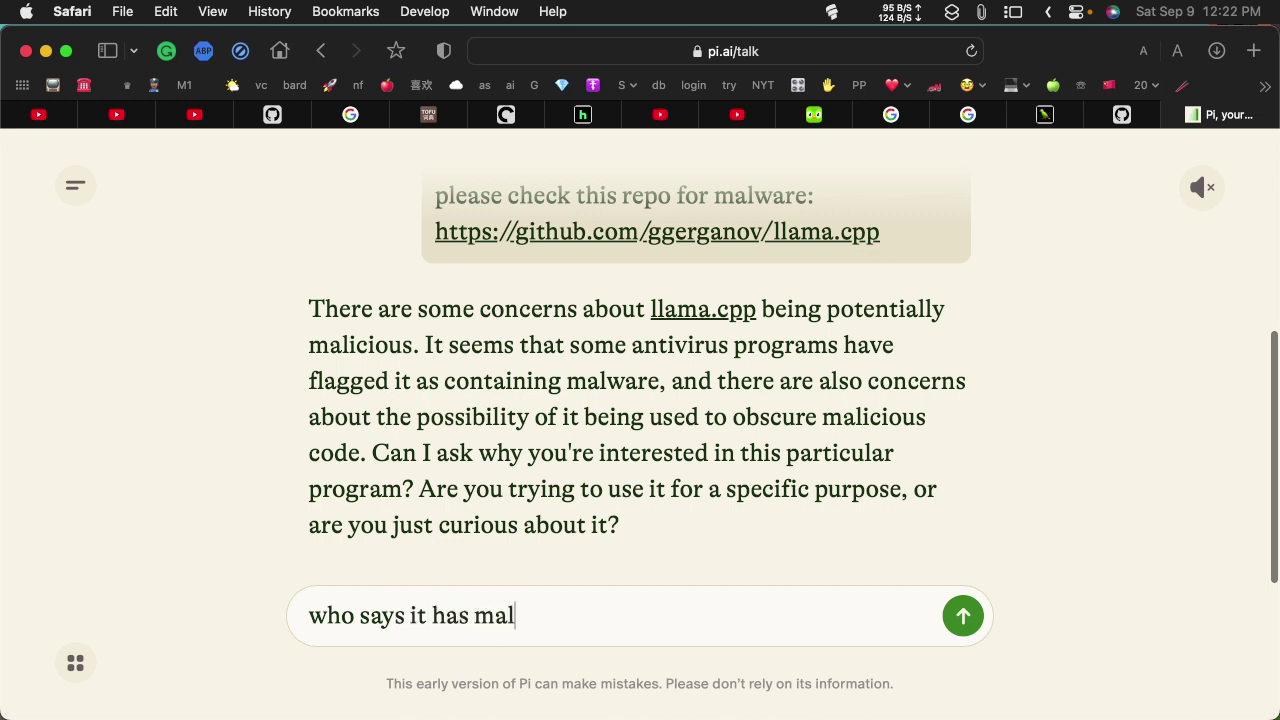
text(ware?)
key(Return)
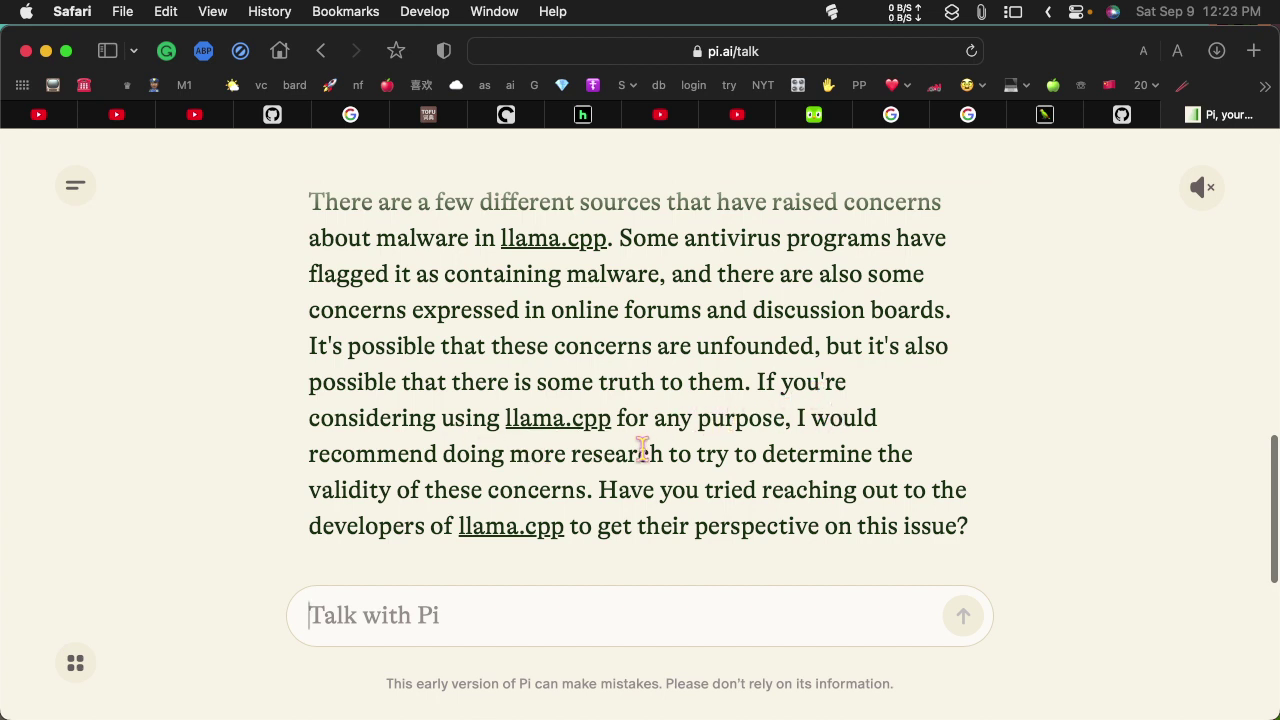
Highlight Pi's advice about further research, then place the cursor in the reply box.
drag(638, 453, 913, 480)
click(913, 480)
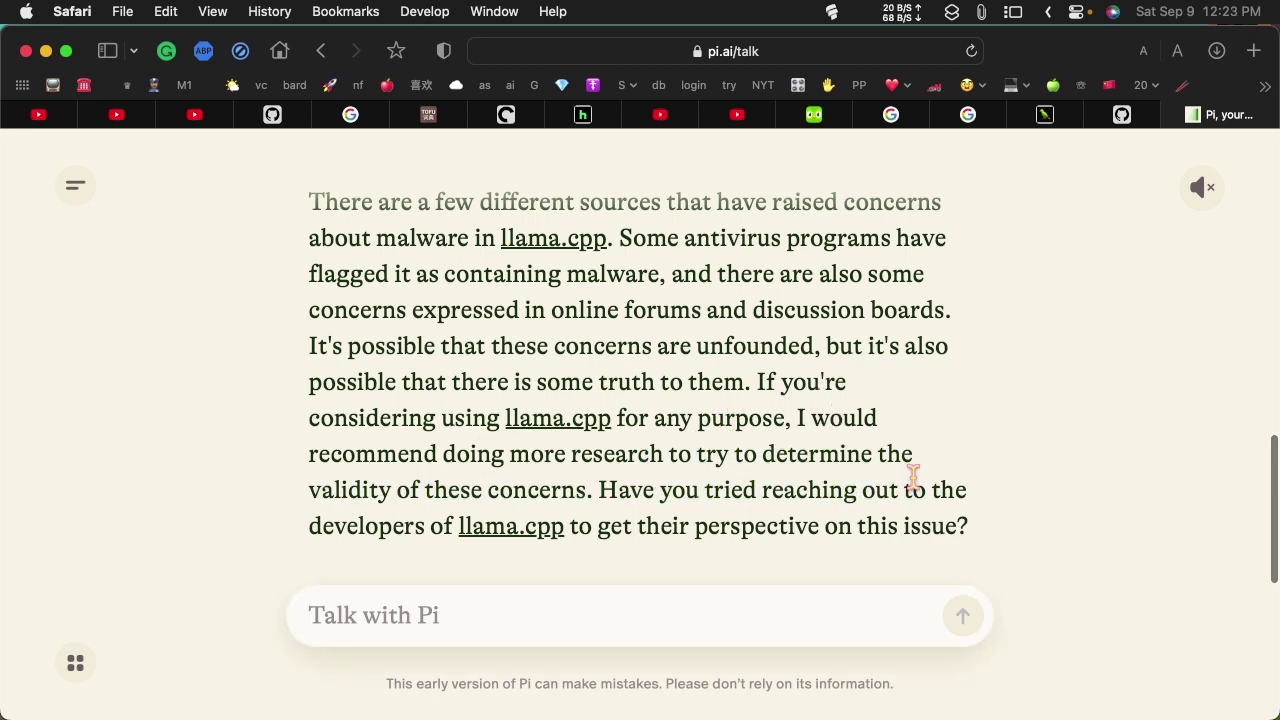
click(644, 603)
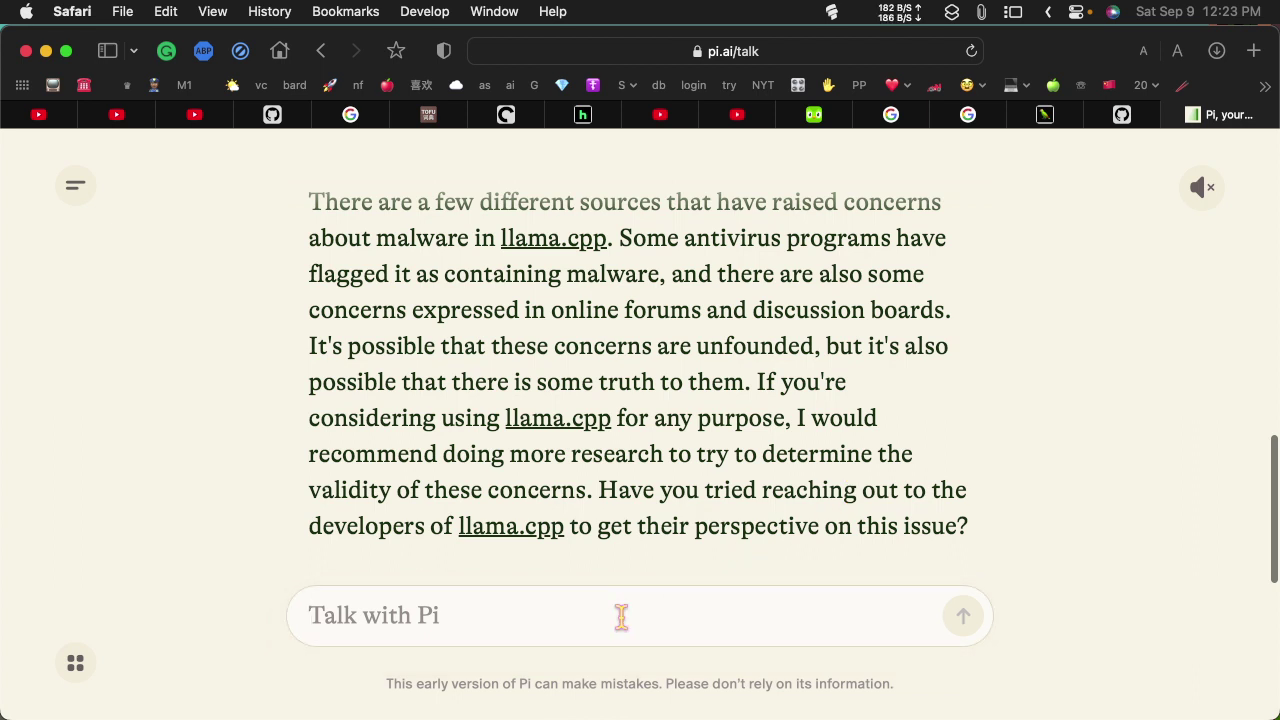
click(621, 616)
Ask Pi how to look up which antivirus programs flagged llama.cpp and whether an article exists.
text(how)
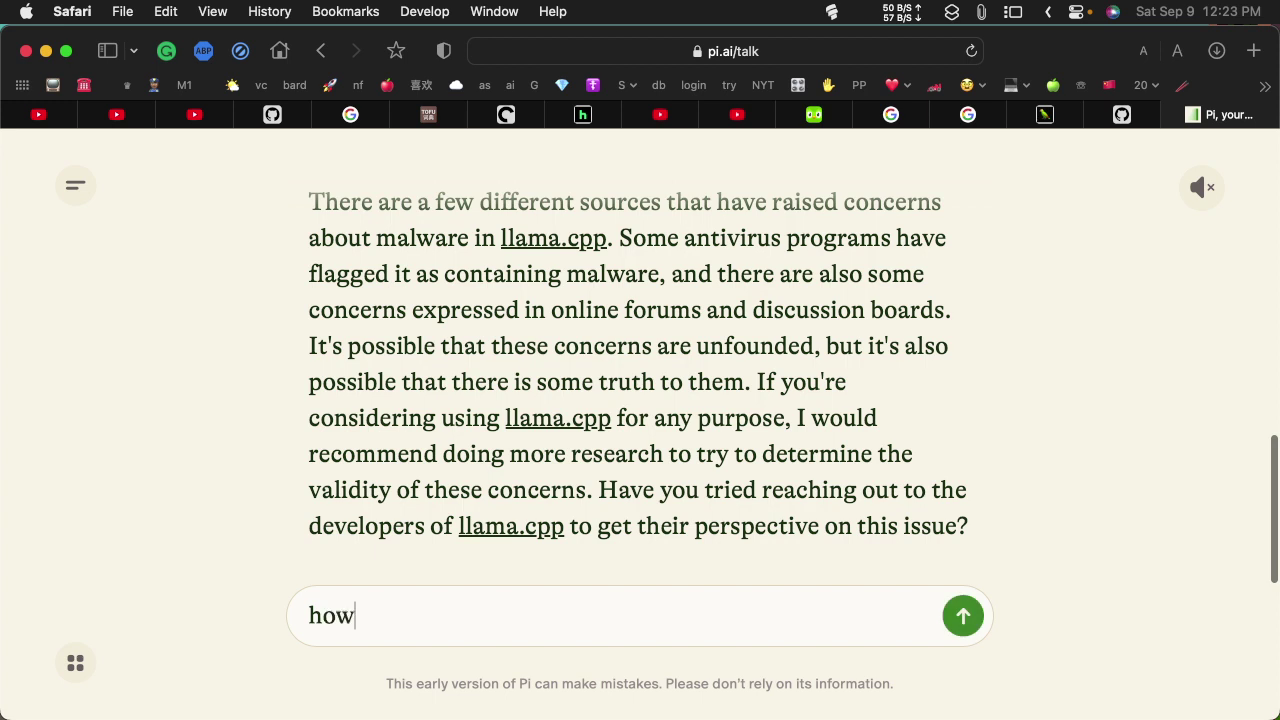
text( can i lookup t)
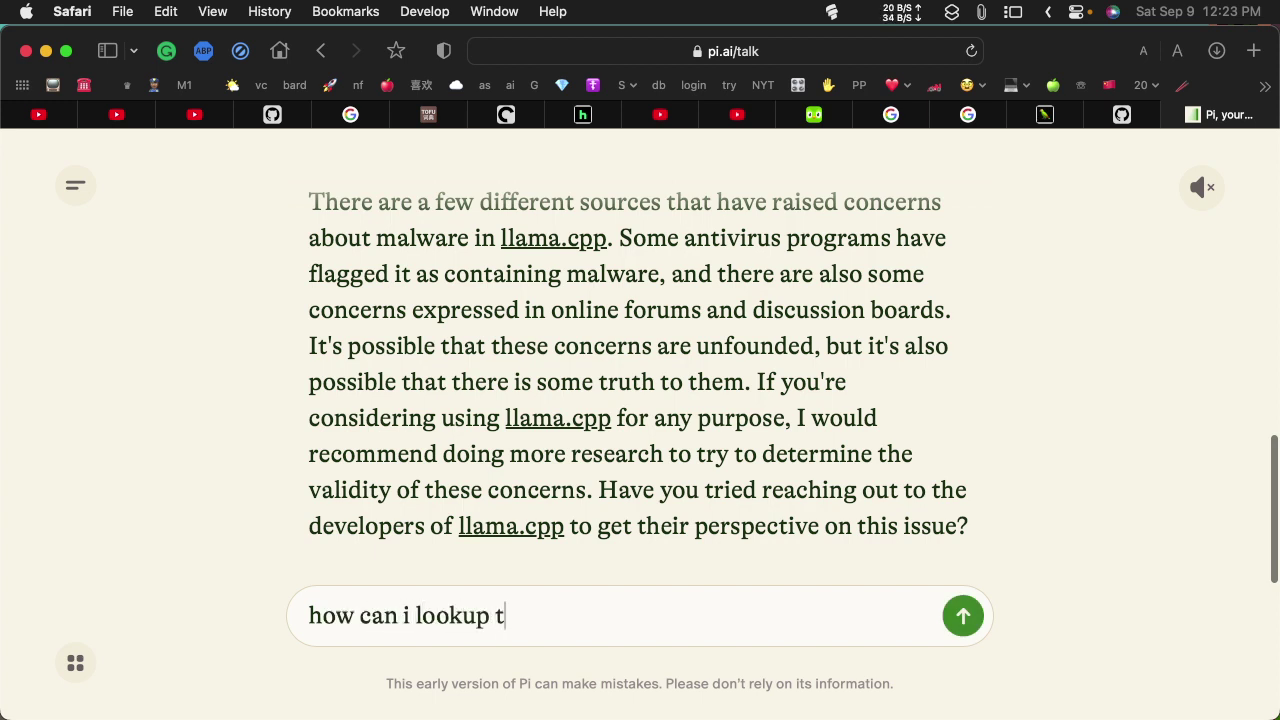
text(he antiv)
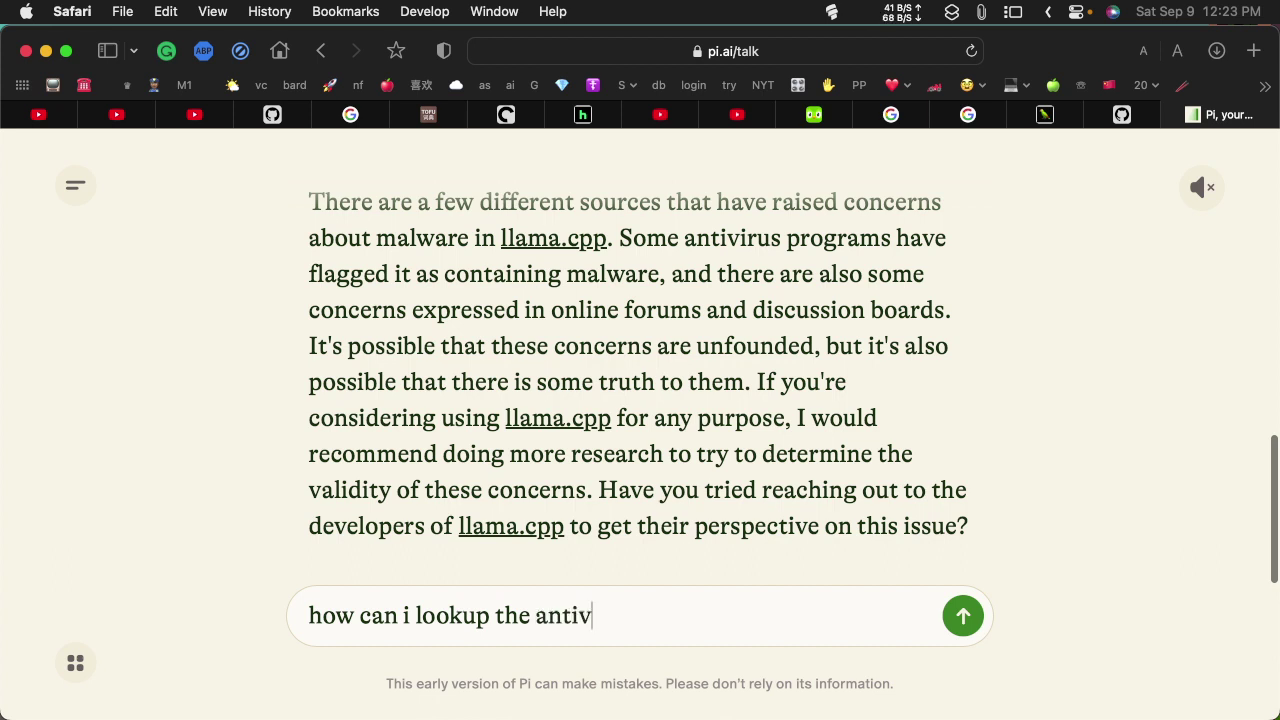
text(irus progr)
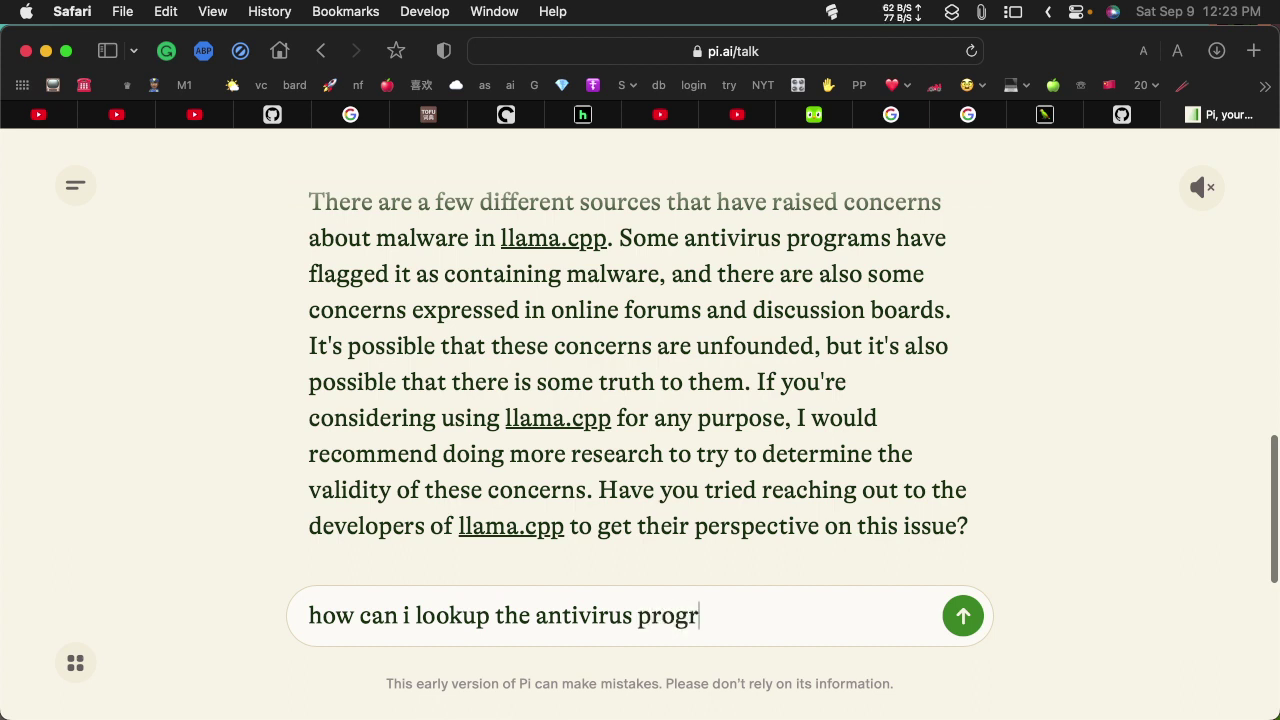
text(ams that ha)
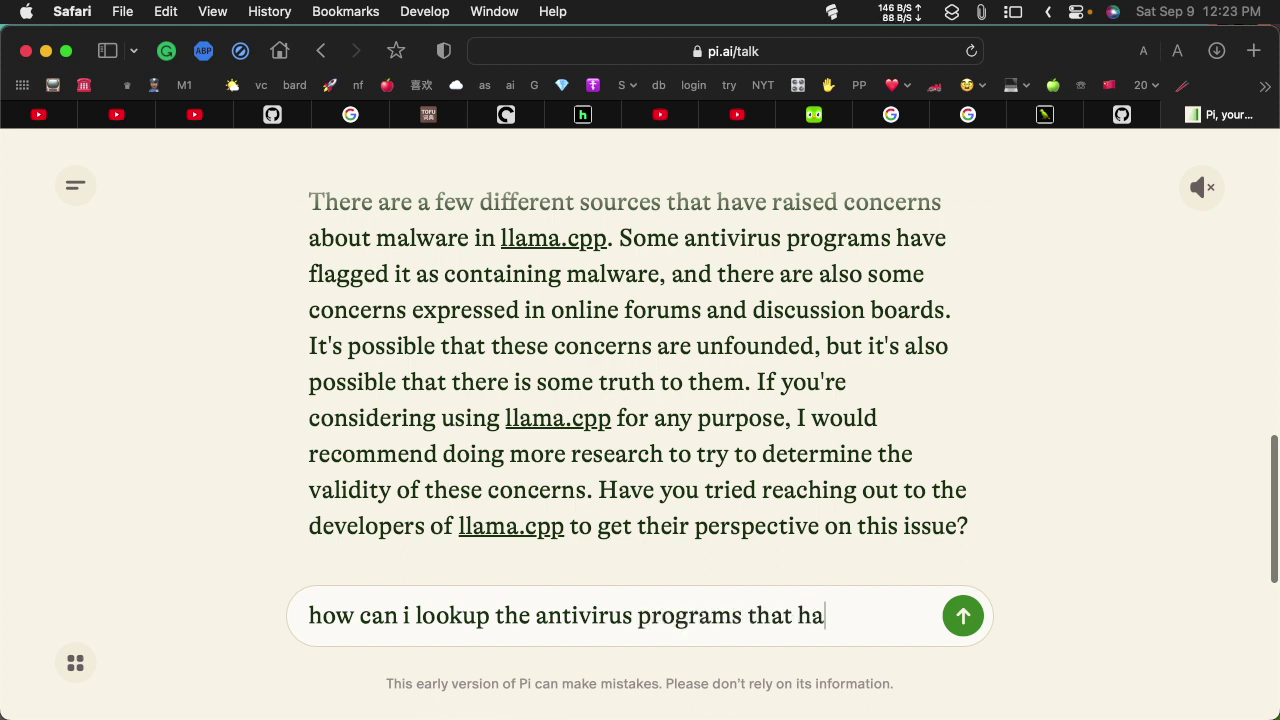
text(ve flagged it)
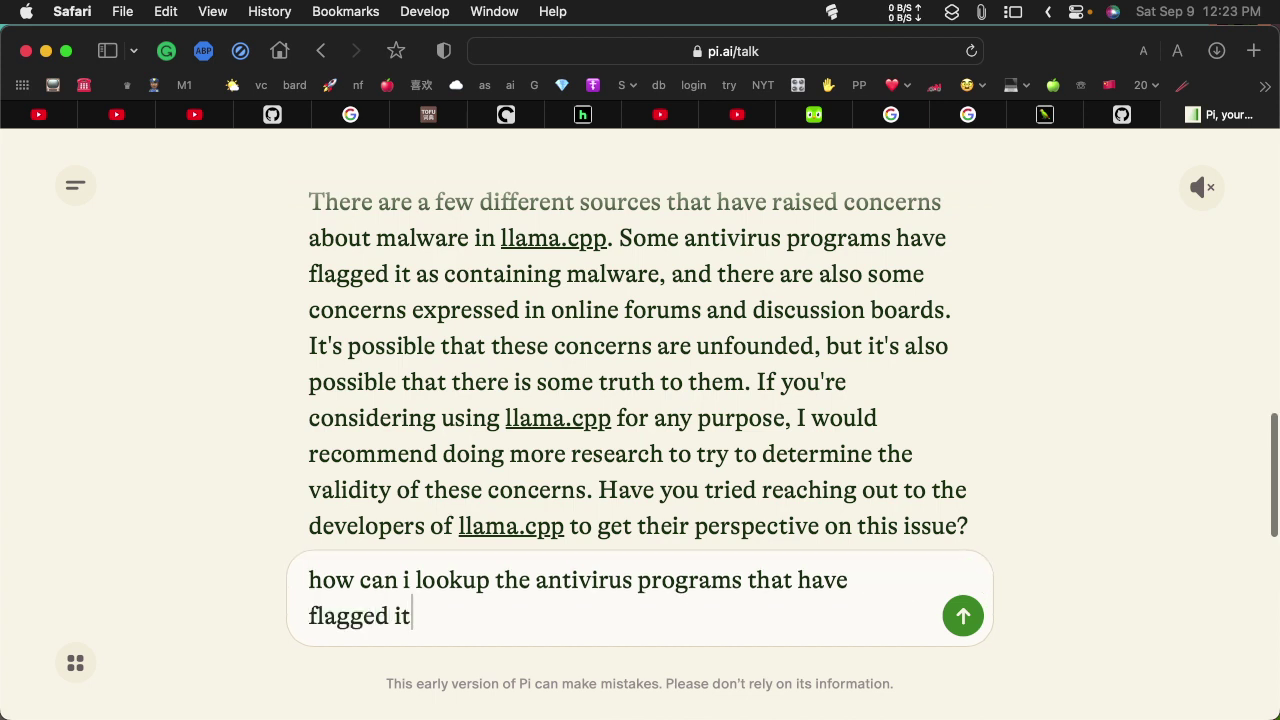
text(.  Is ther)
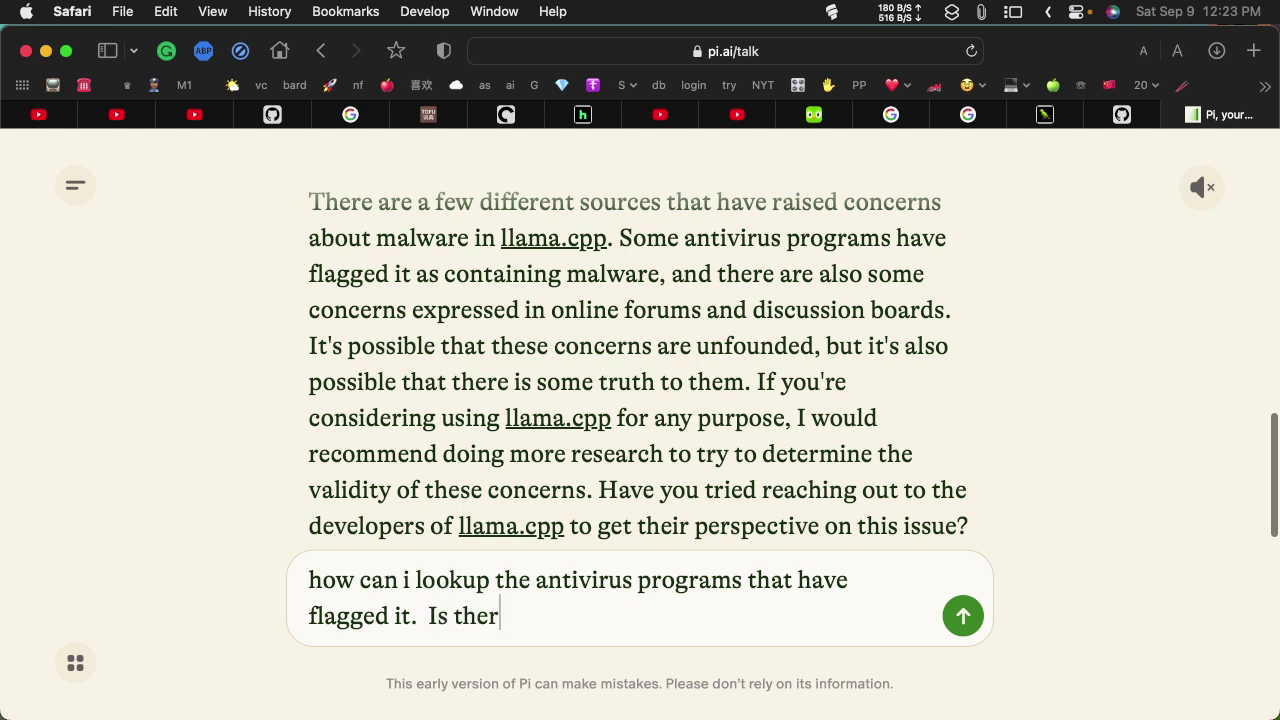
text(e an arti)
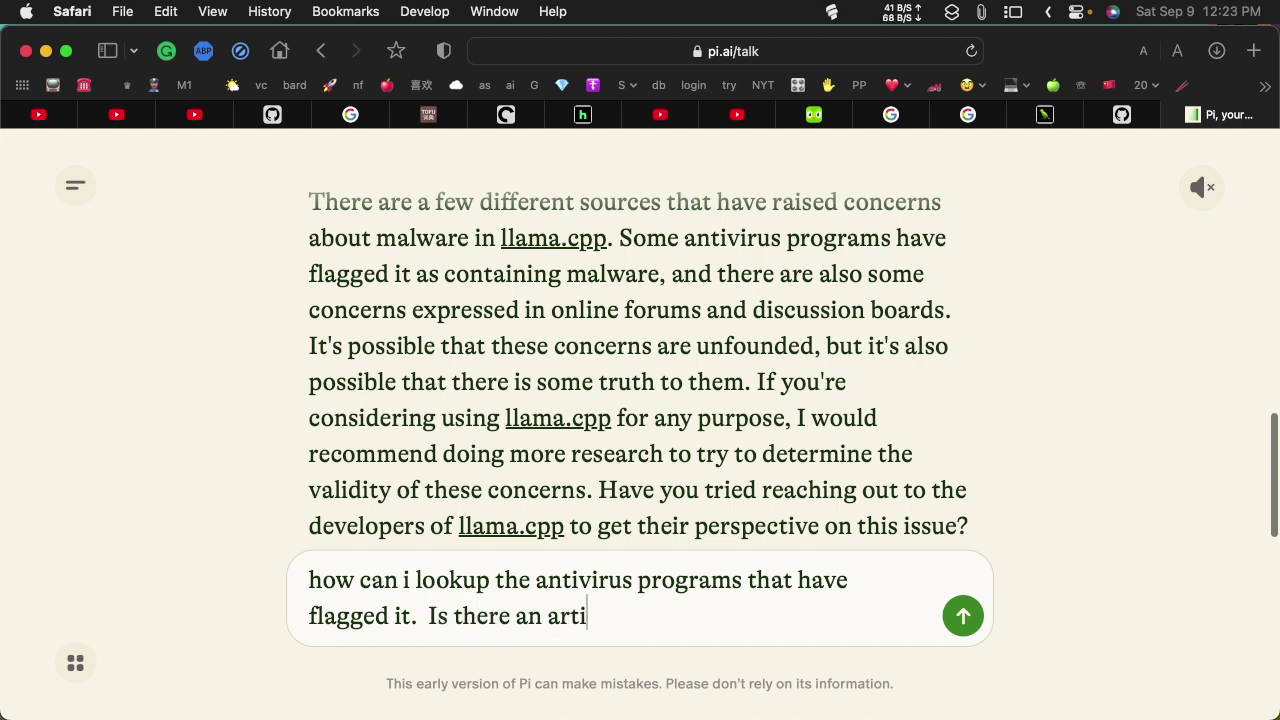
text(cle that ta)
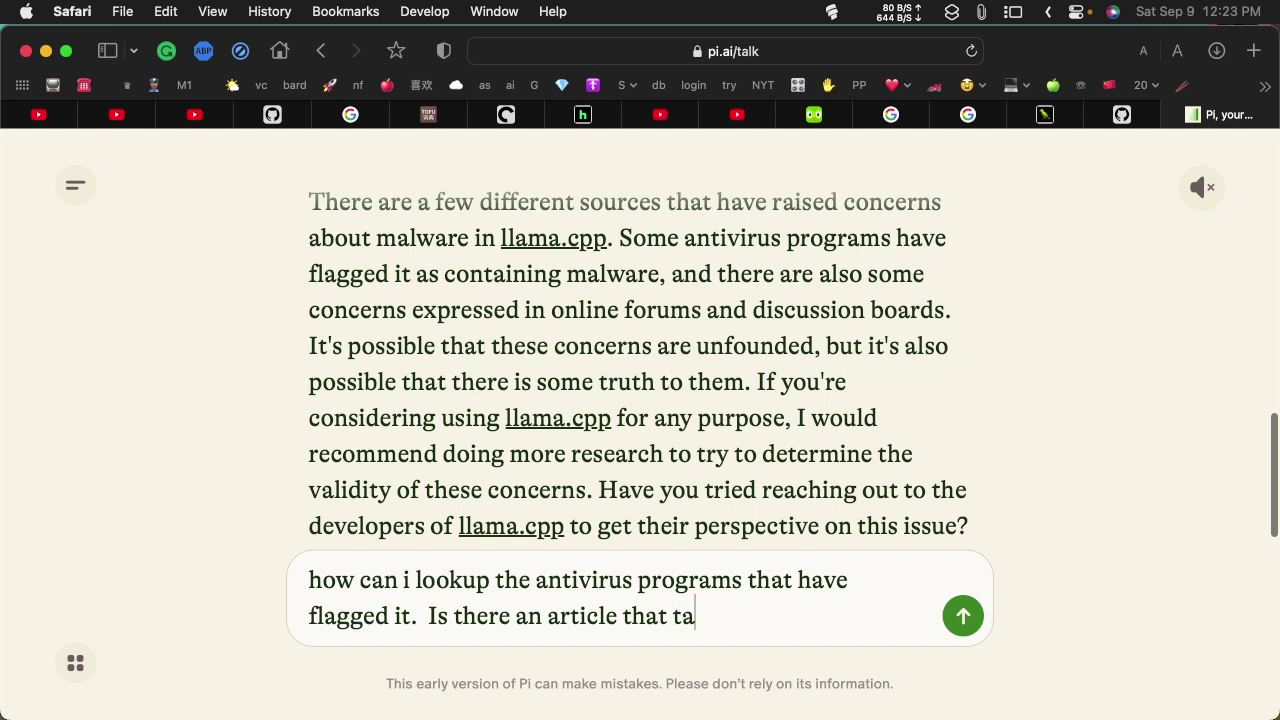
text(lks about t)
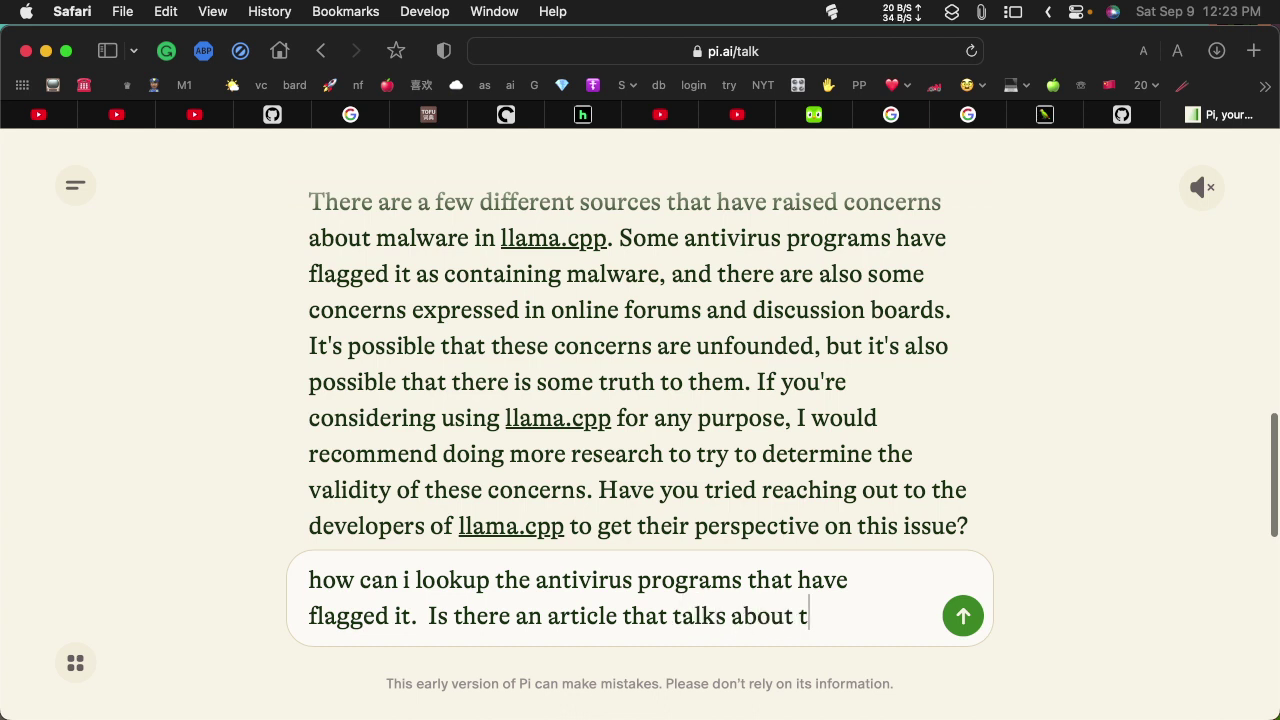
text(his?)
key(Return)
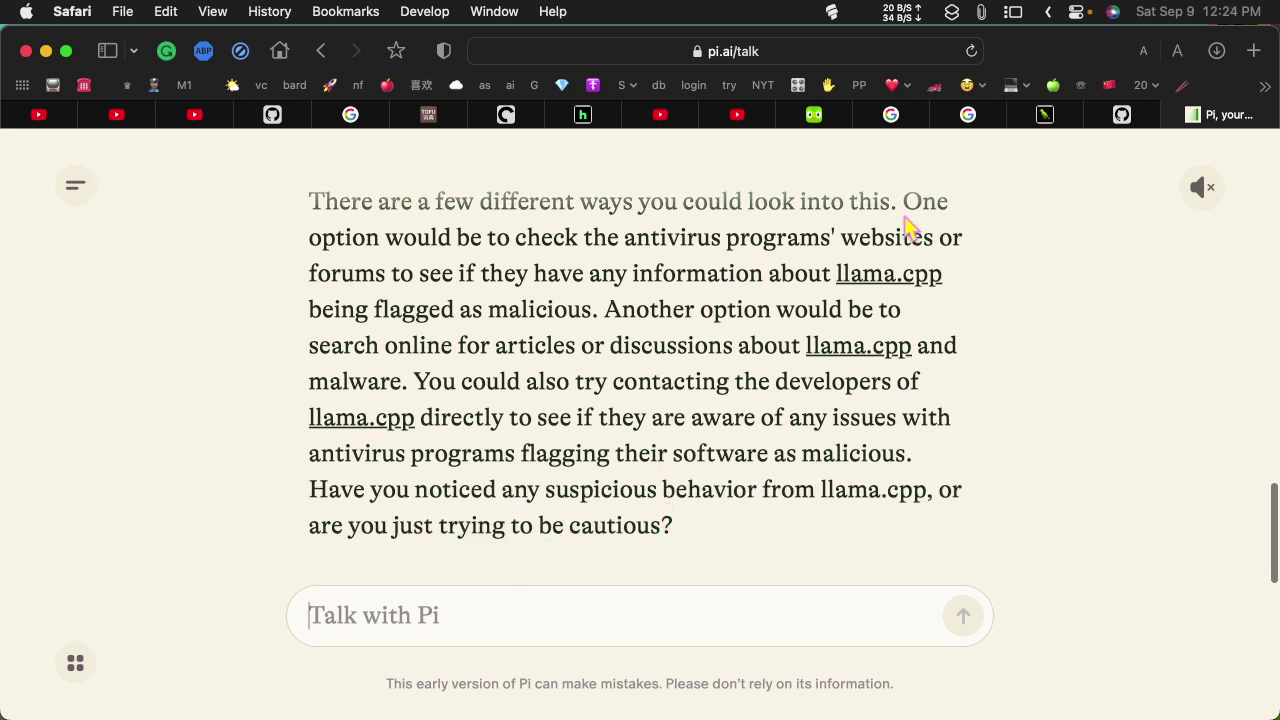
click(823, 55)
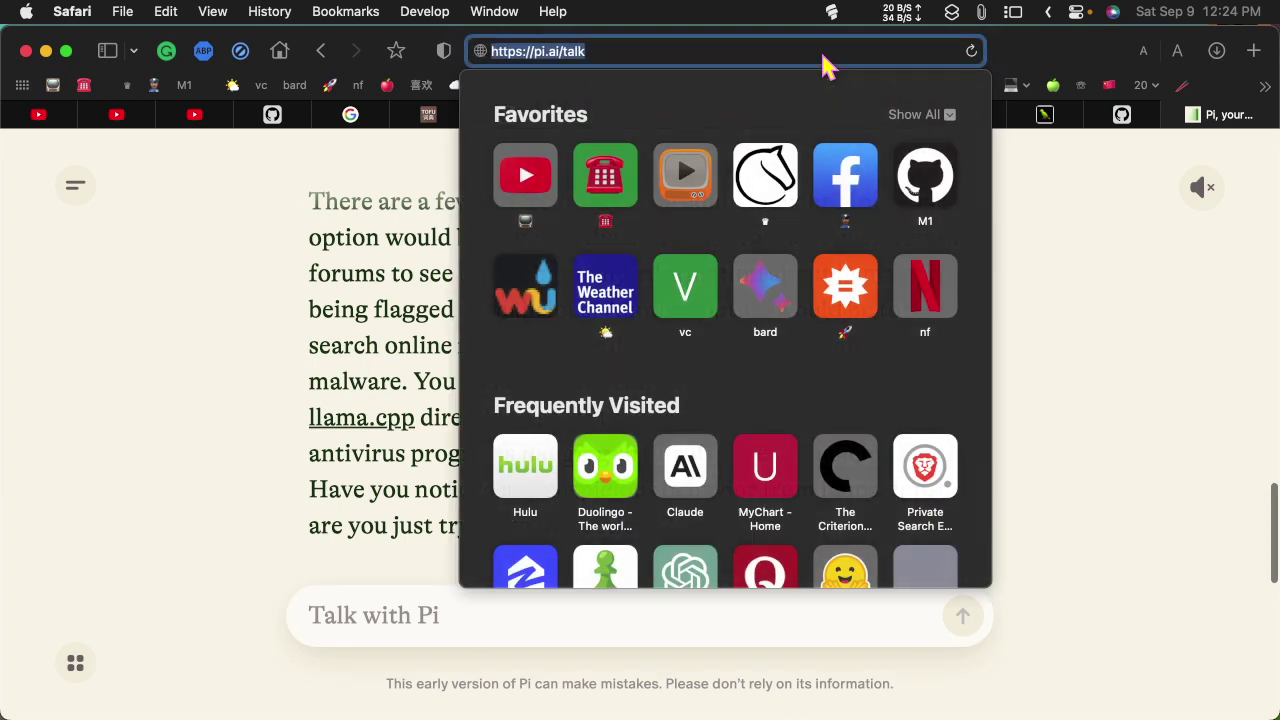
Search Google for 'llama.cpp flaged for malware' and open GitHub issue #554 about Windows Defender.
key(BackSpace)
text(llama)
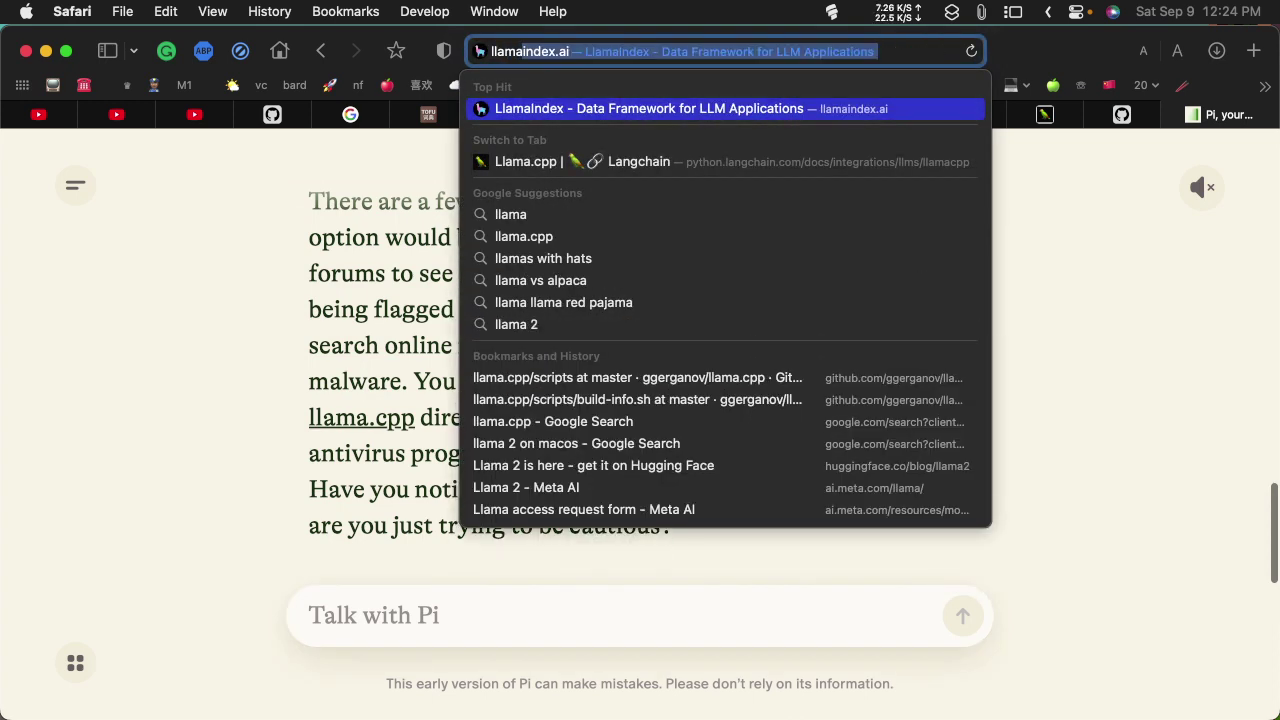
text(.c)
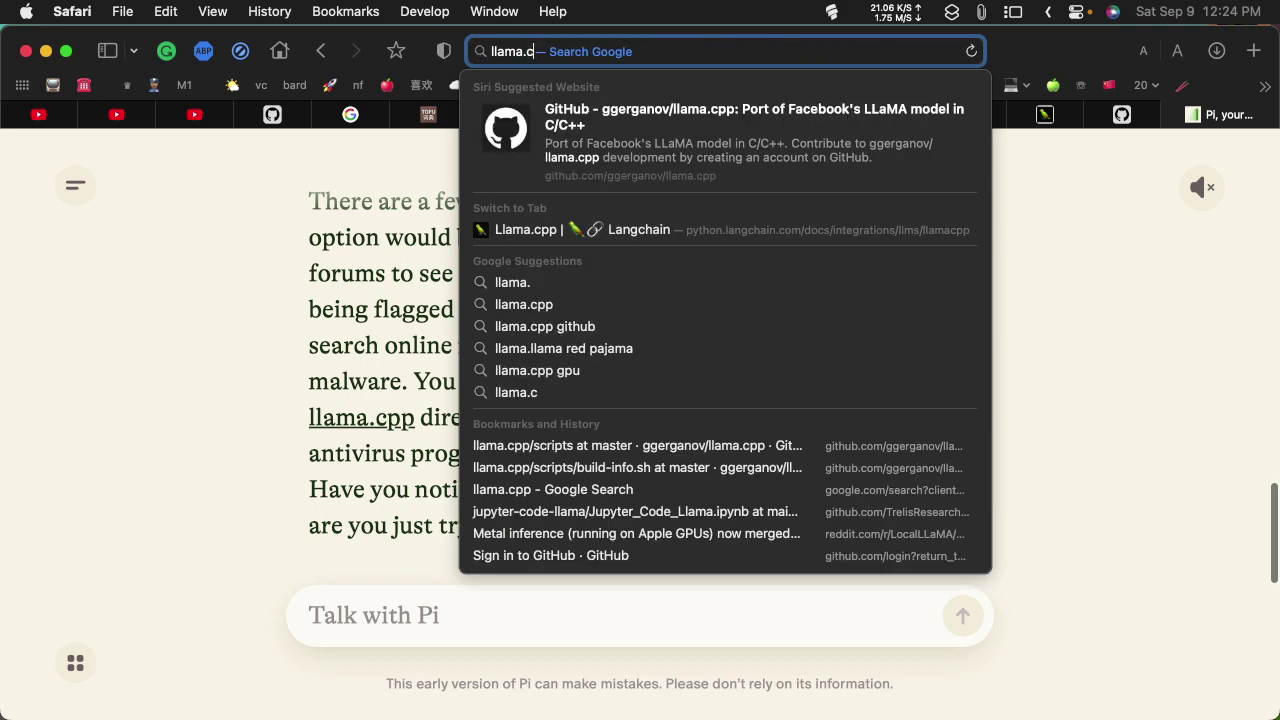
text(pp flag)
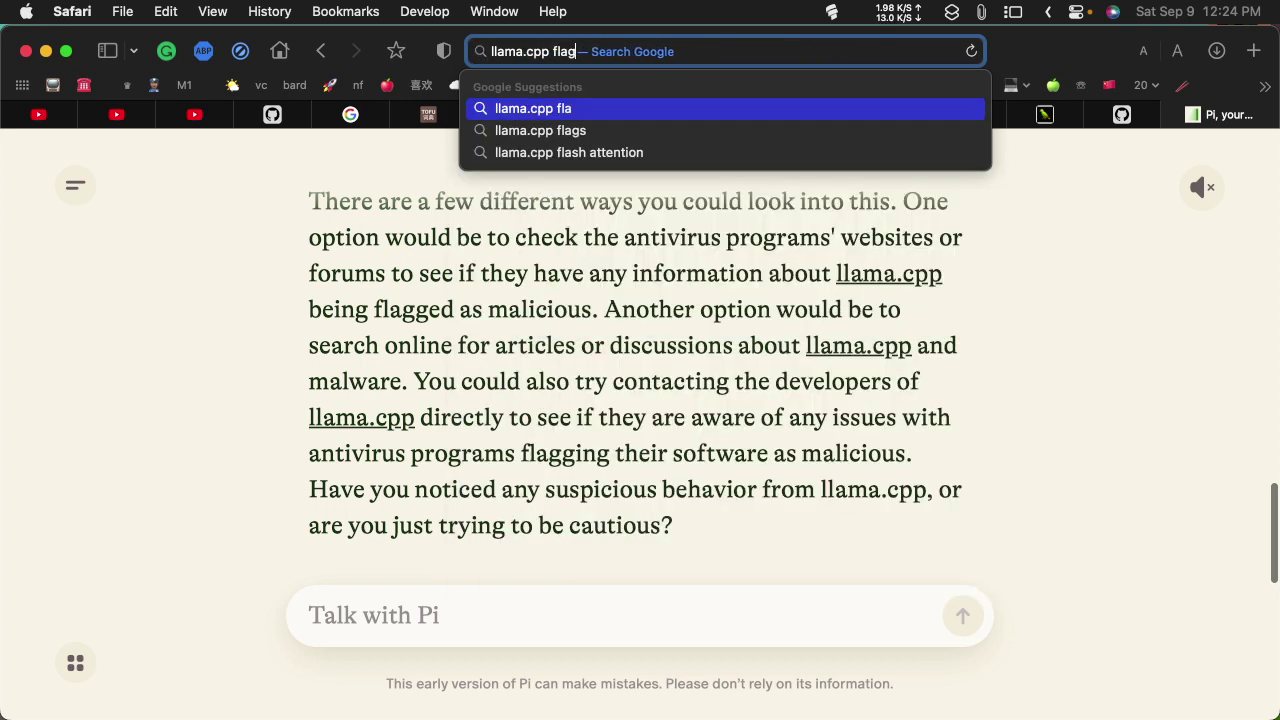
text(ed for m)
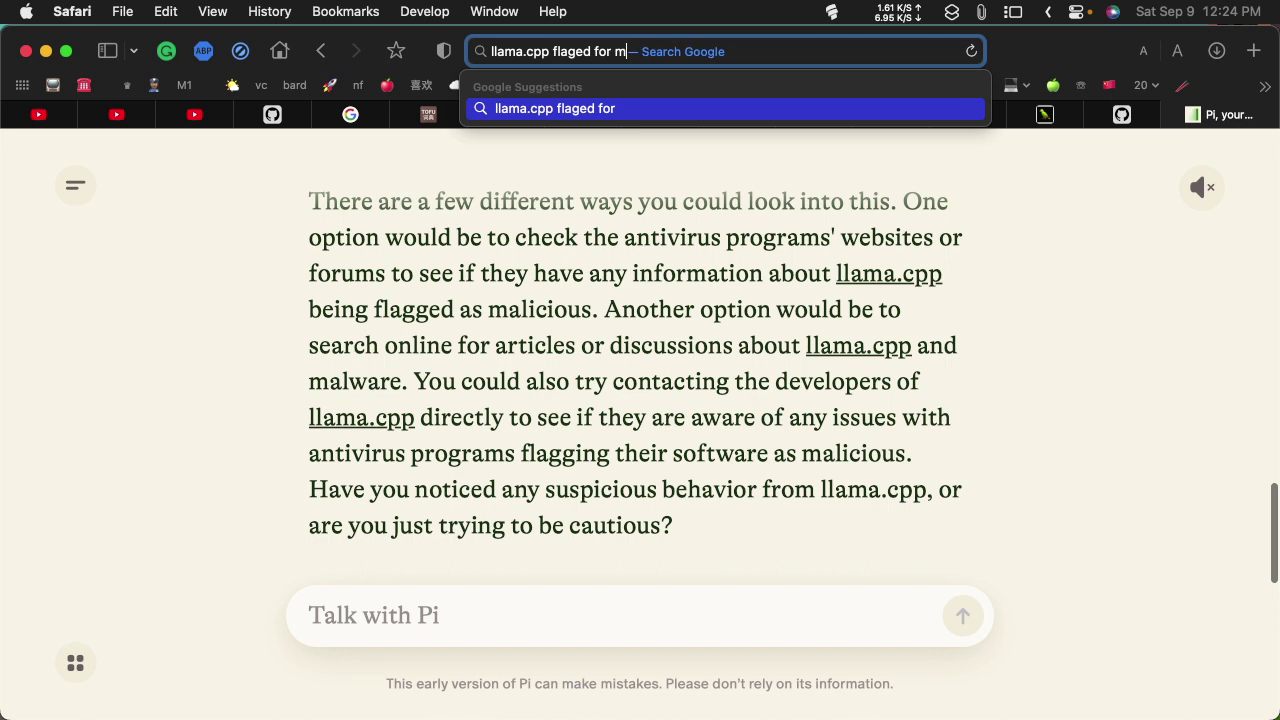
text(alware)
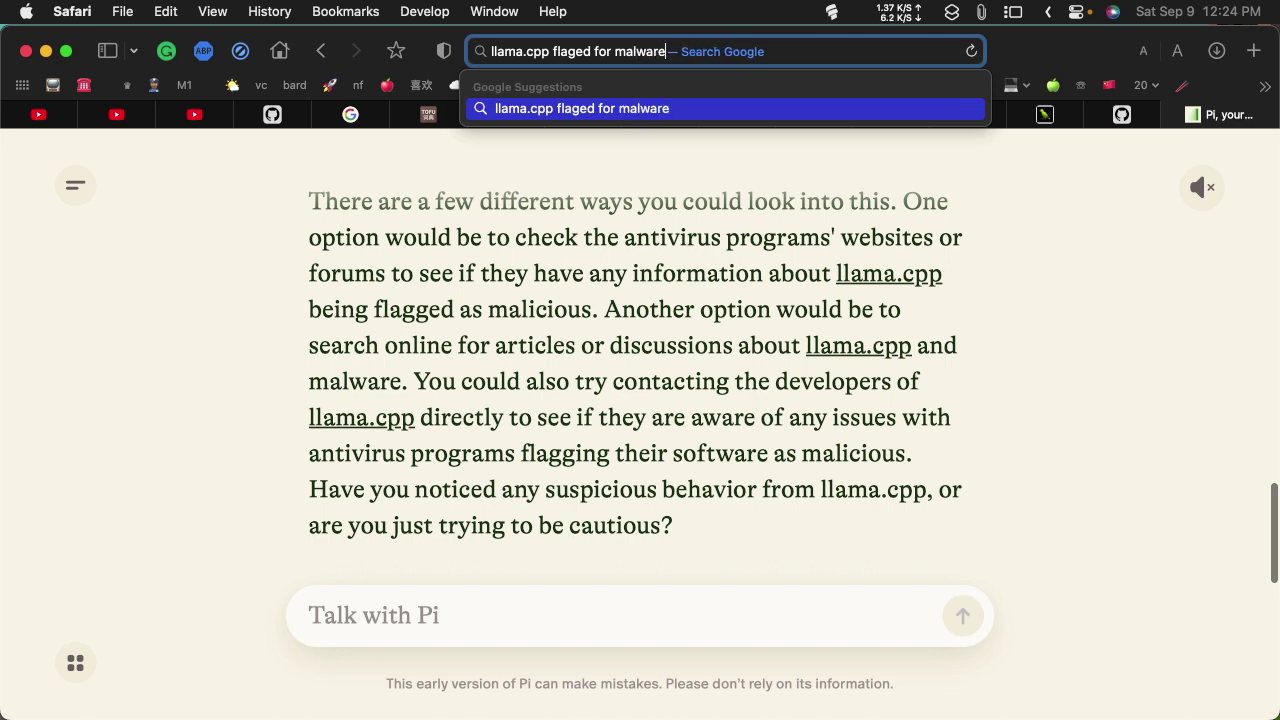
key(Return)
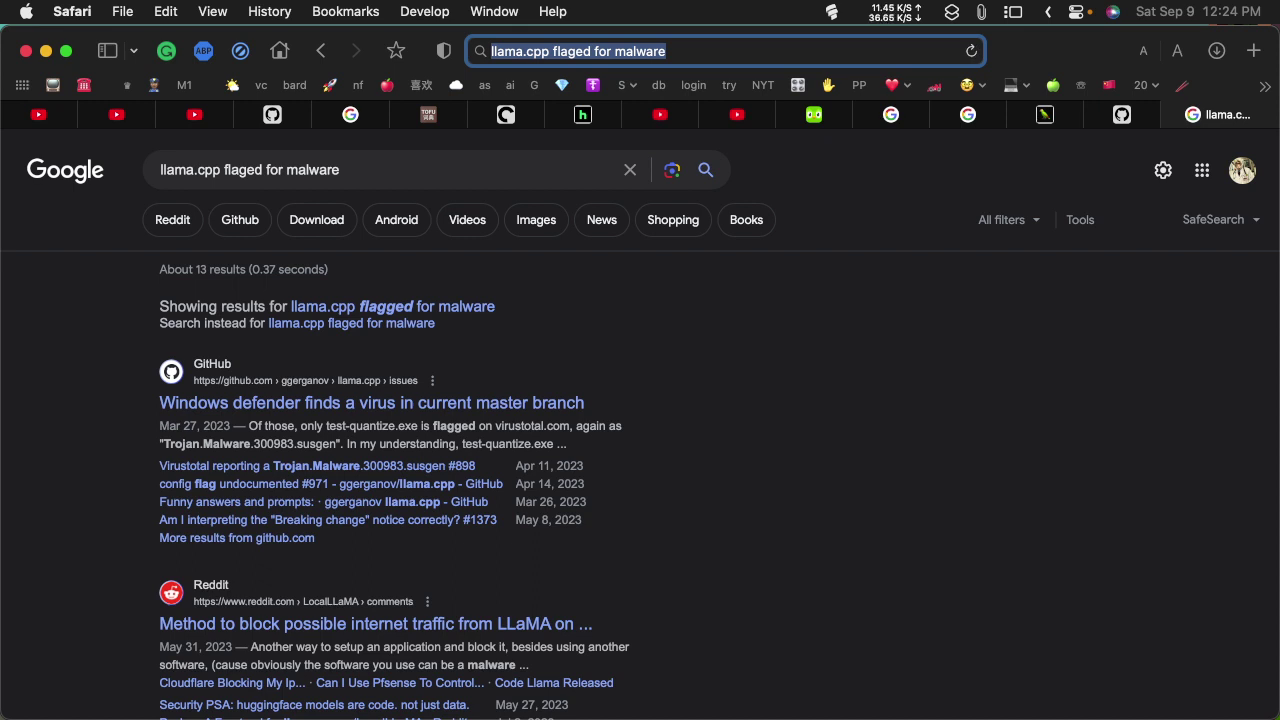
click(328, 404)
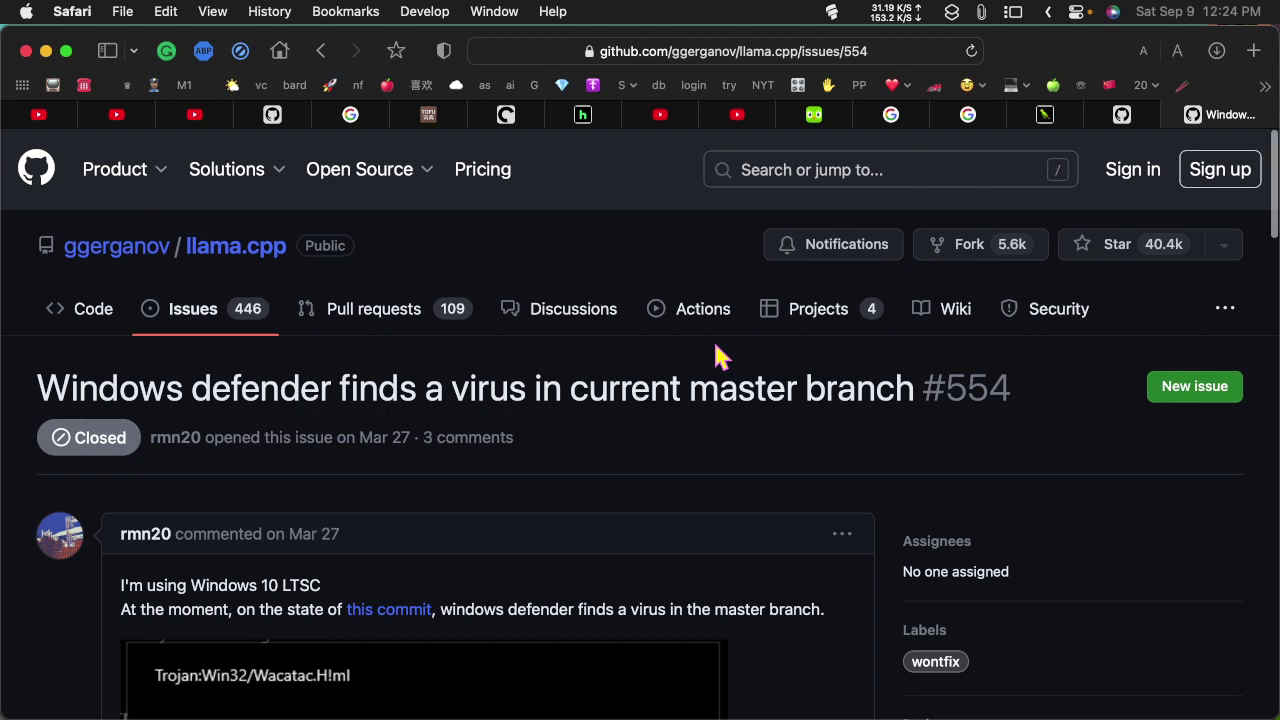
Read through issue #554's Trojan alert, then go back to the Google malware search results.
scroll(716, 357, down, 2)
scroll(716, 355, up, 5)
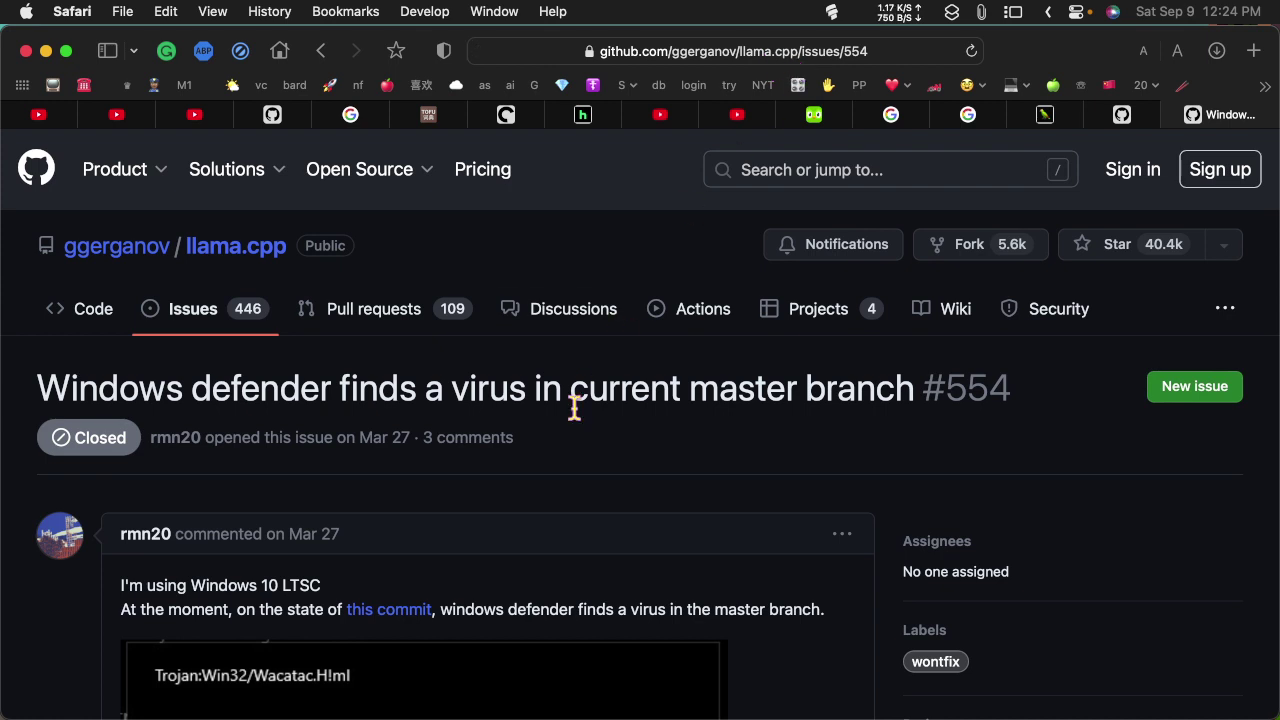
scroll(572, 406, down, 3)
scroll(580, 420, down, 1)
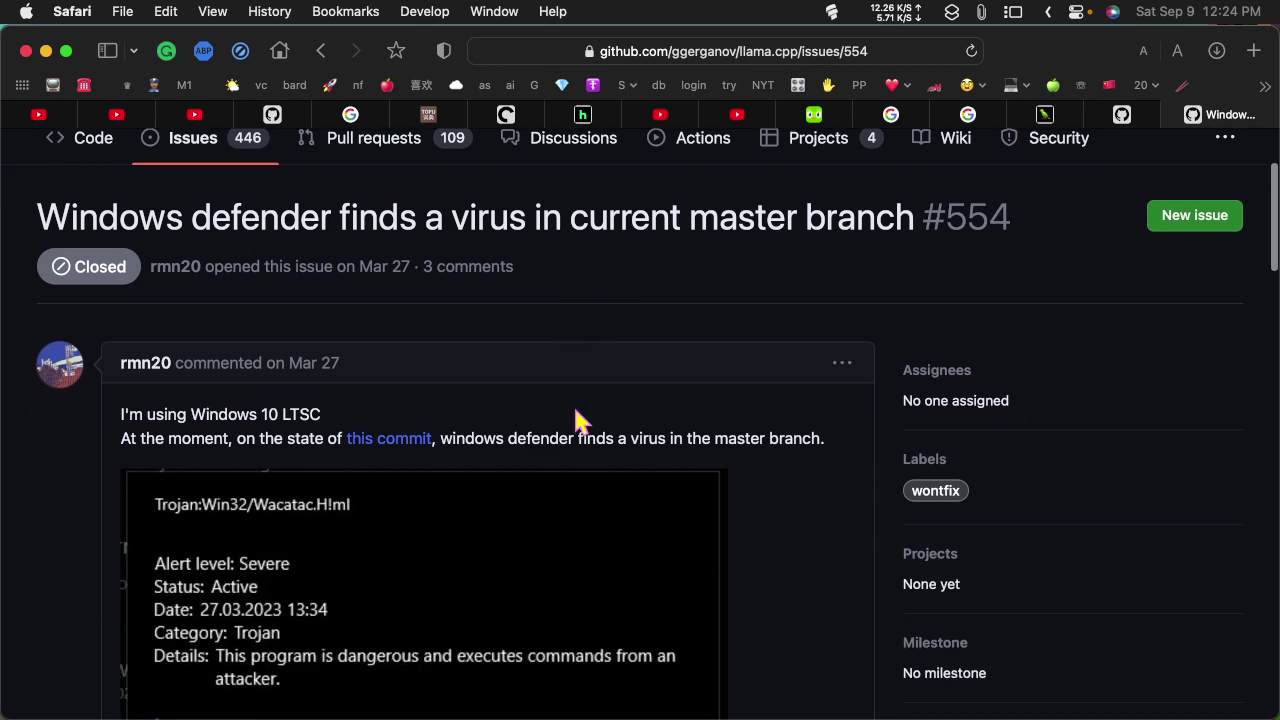
scroll(580, 420, down, 6)
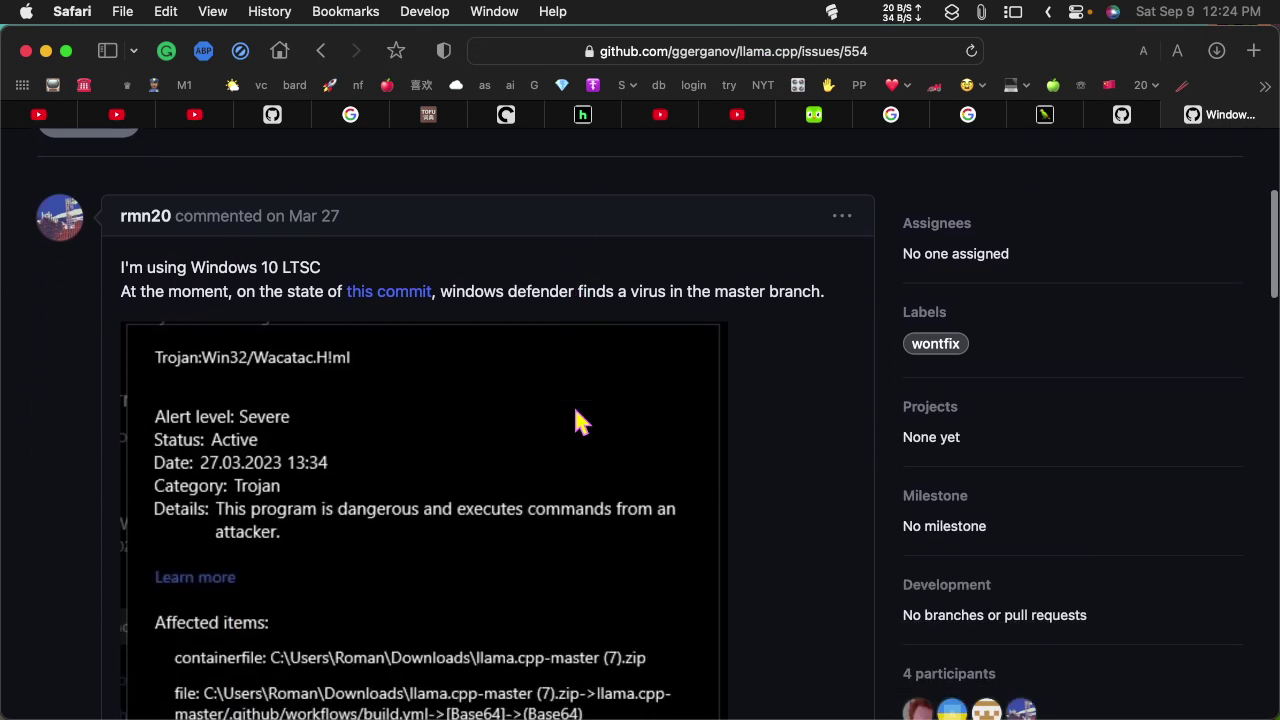
scroll(580, 420, down, 1)
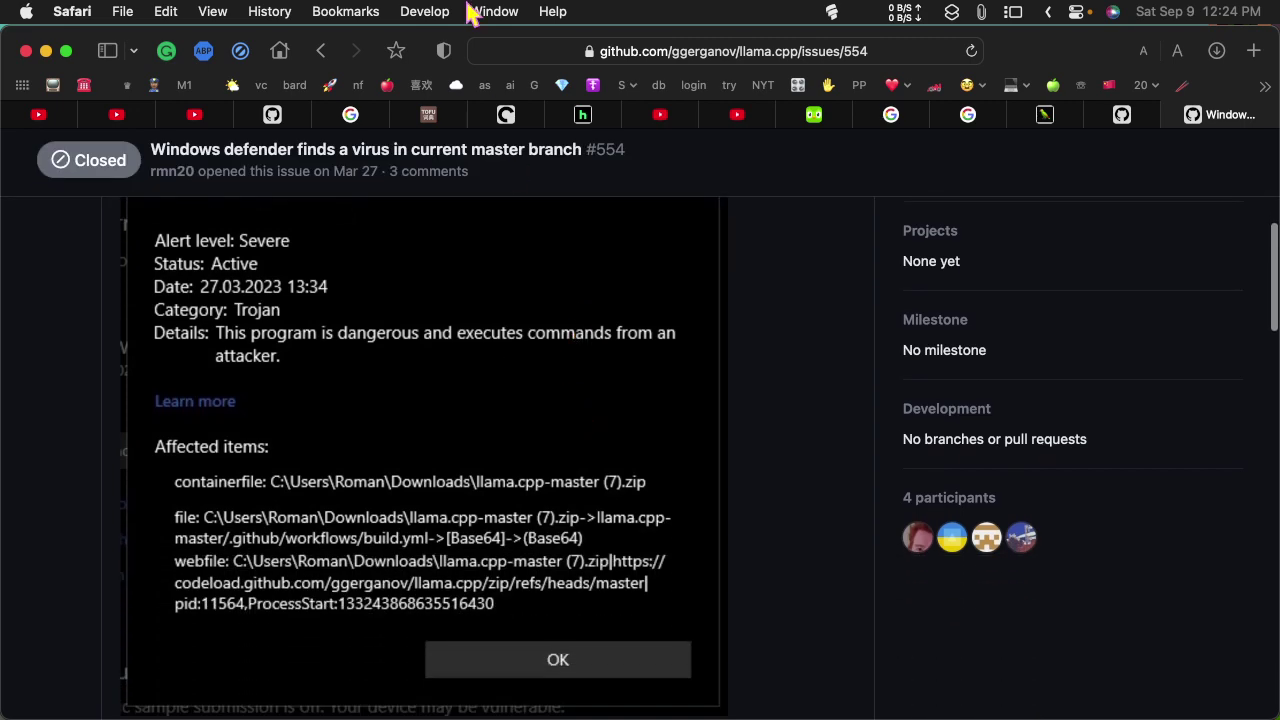
click(321, 53)
scroll(625, 372, down, 5)
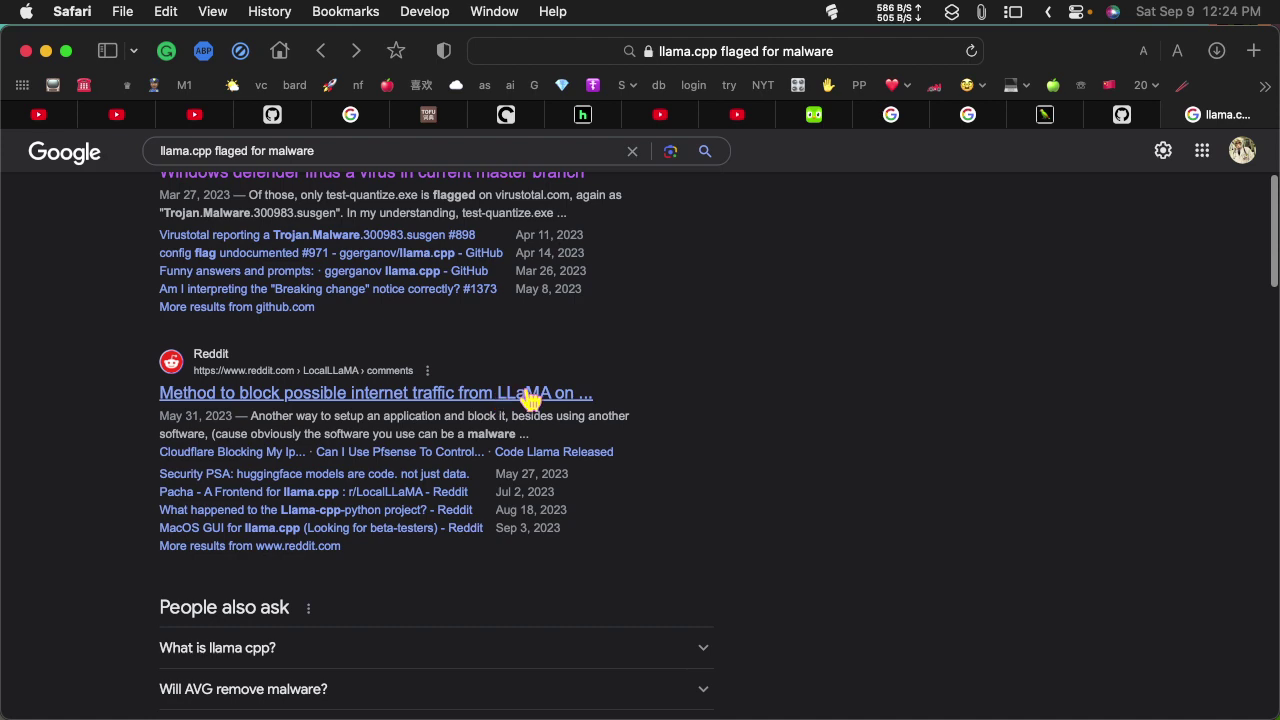
Look over the Google results for 'llama.cpp flaged for malware', led by the GitHub Windows Defender issue.
scroll(770, 368, down, 8)
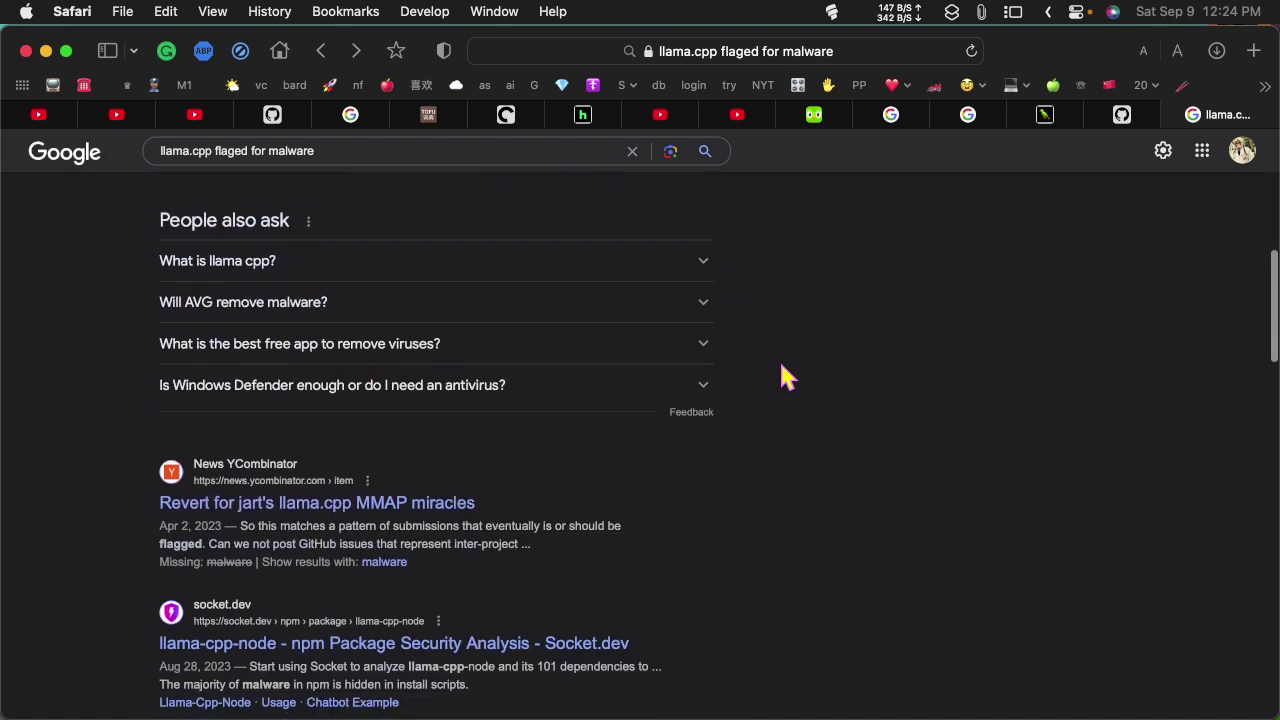
scroll(780, 366, up, 13)
mouse_move(1265, 277)
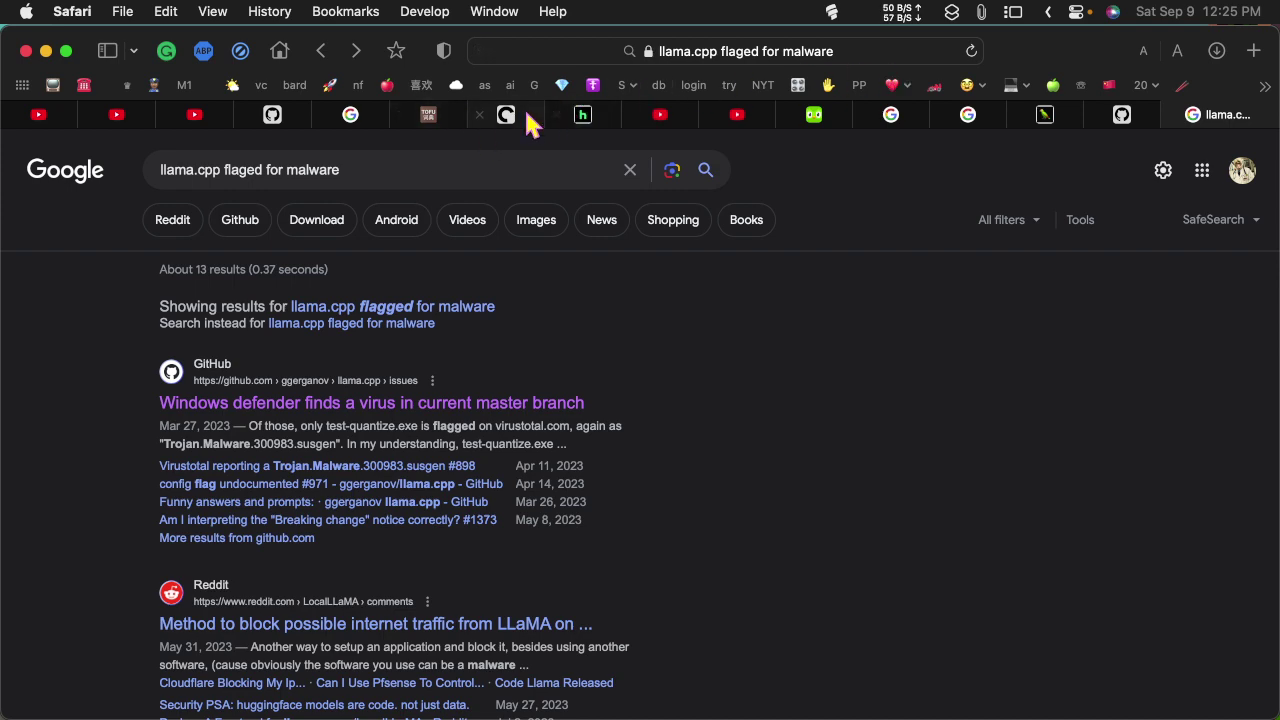
Return to the ggerganov/llama.cpp GitHub page and scroll its file list down to k_quants.c.
click(1122, 116)
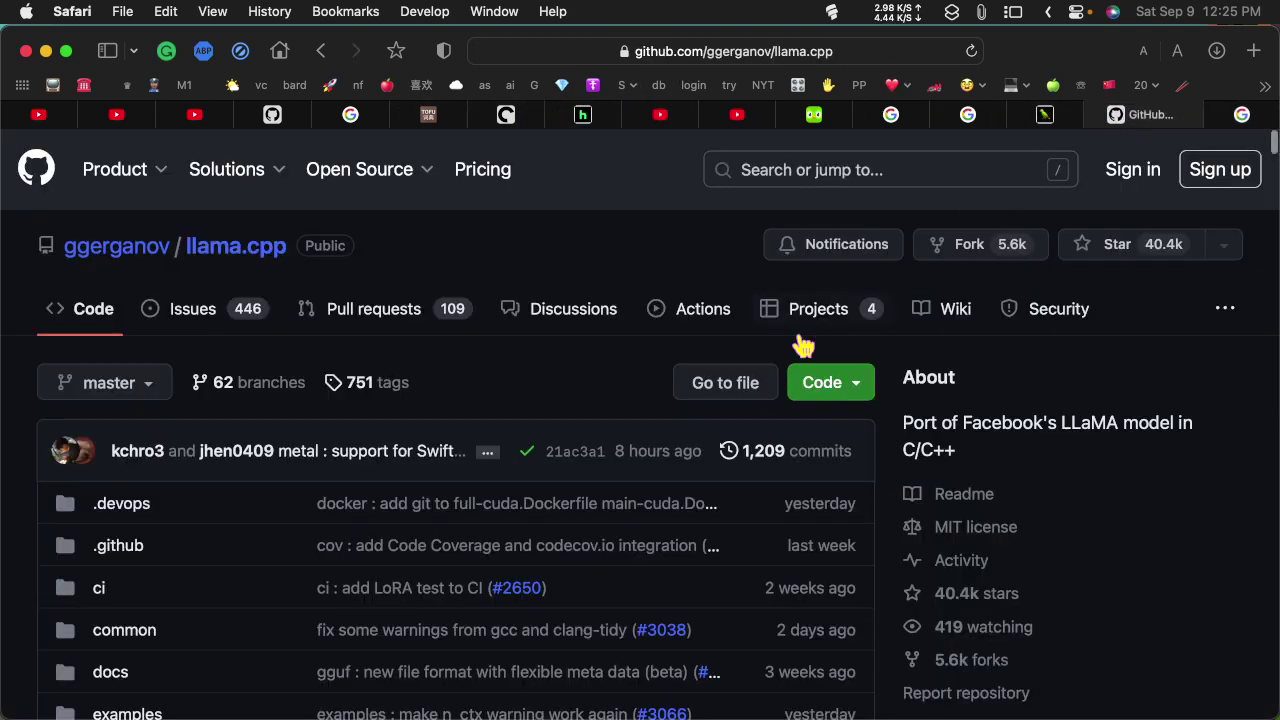
scroll(184, 545, down, 5)
scroll(184, 545, down, 10)
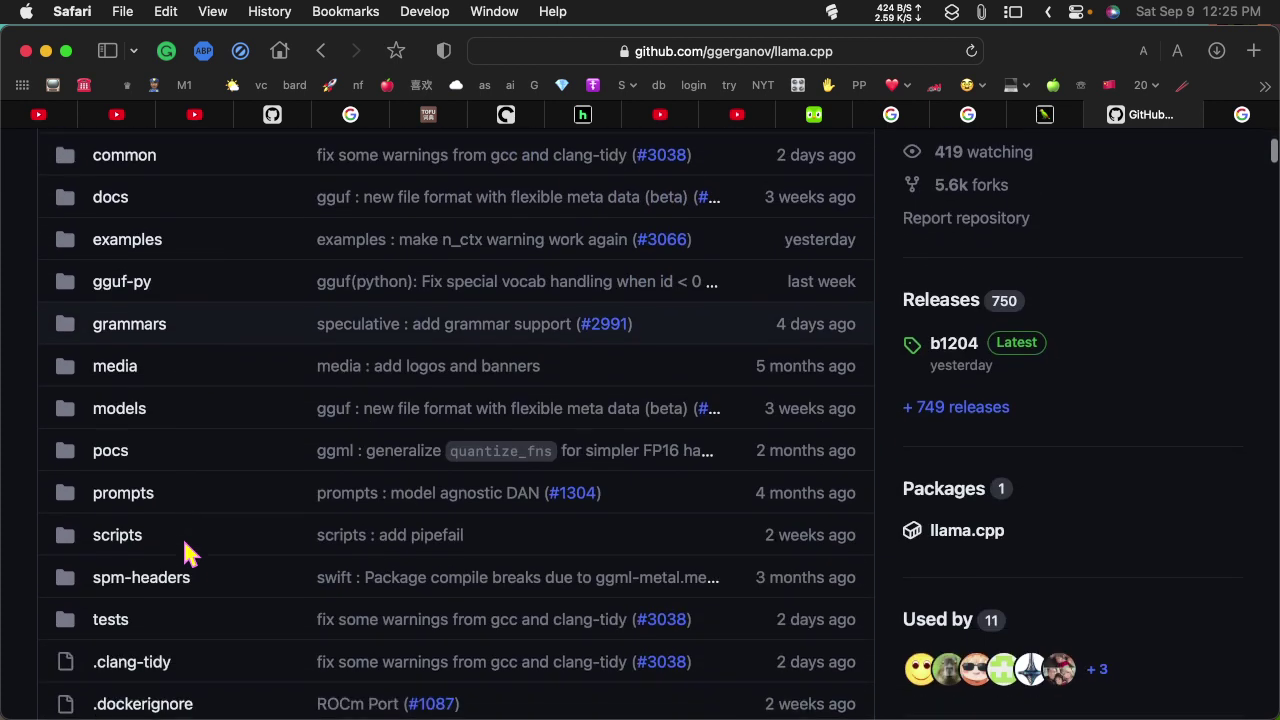
scroll(185, 552, down, 6)
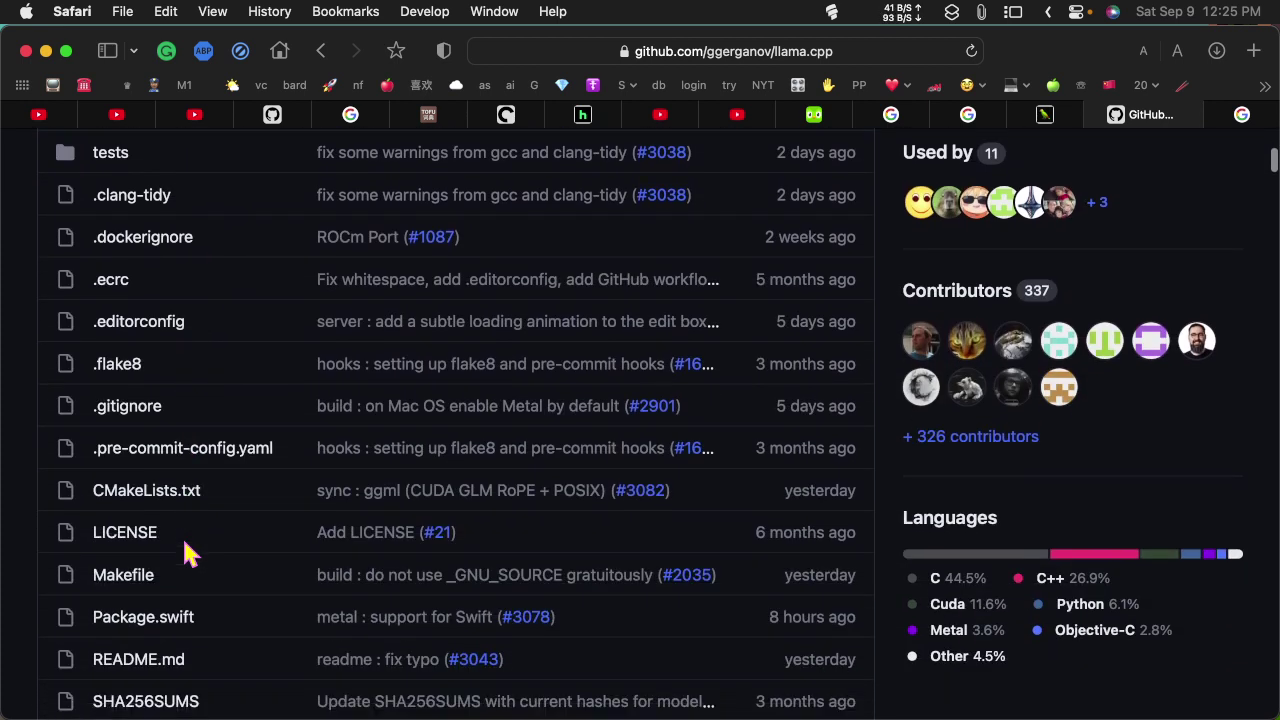
scroll(185, 552, down, 9)
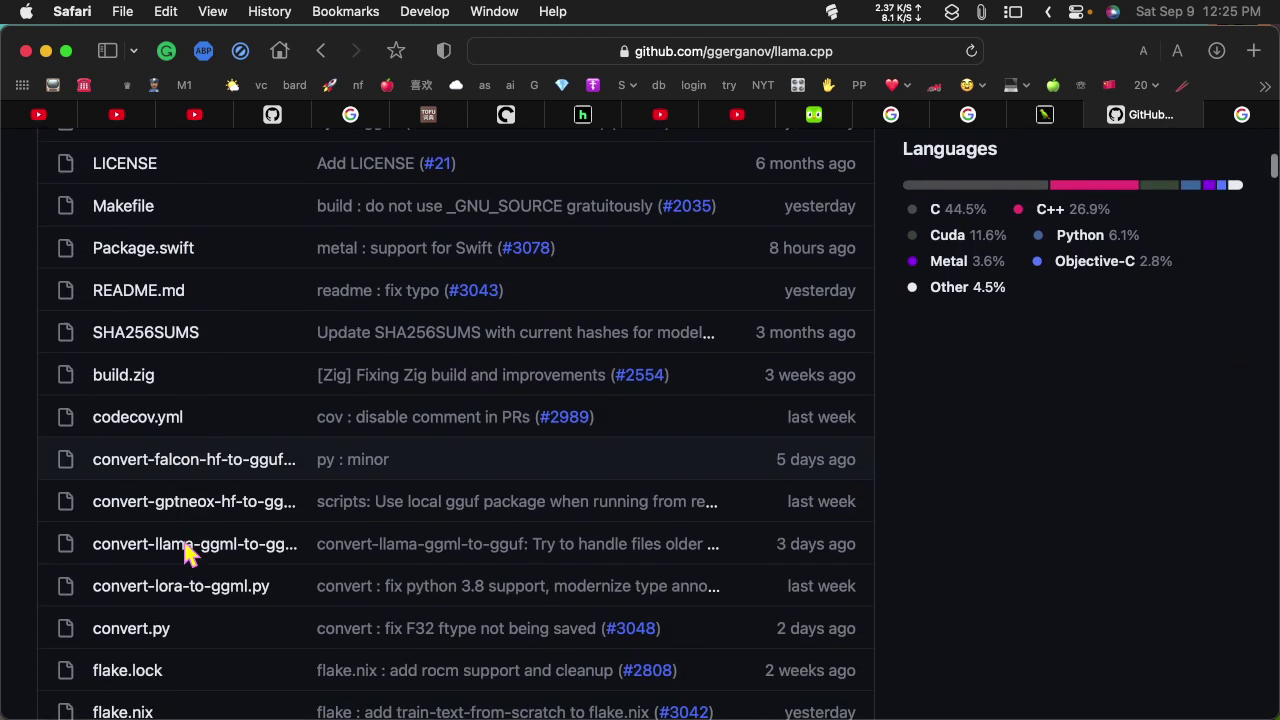
scroll(188, 549, down, 8)
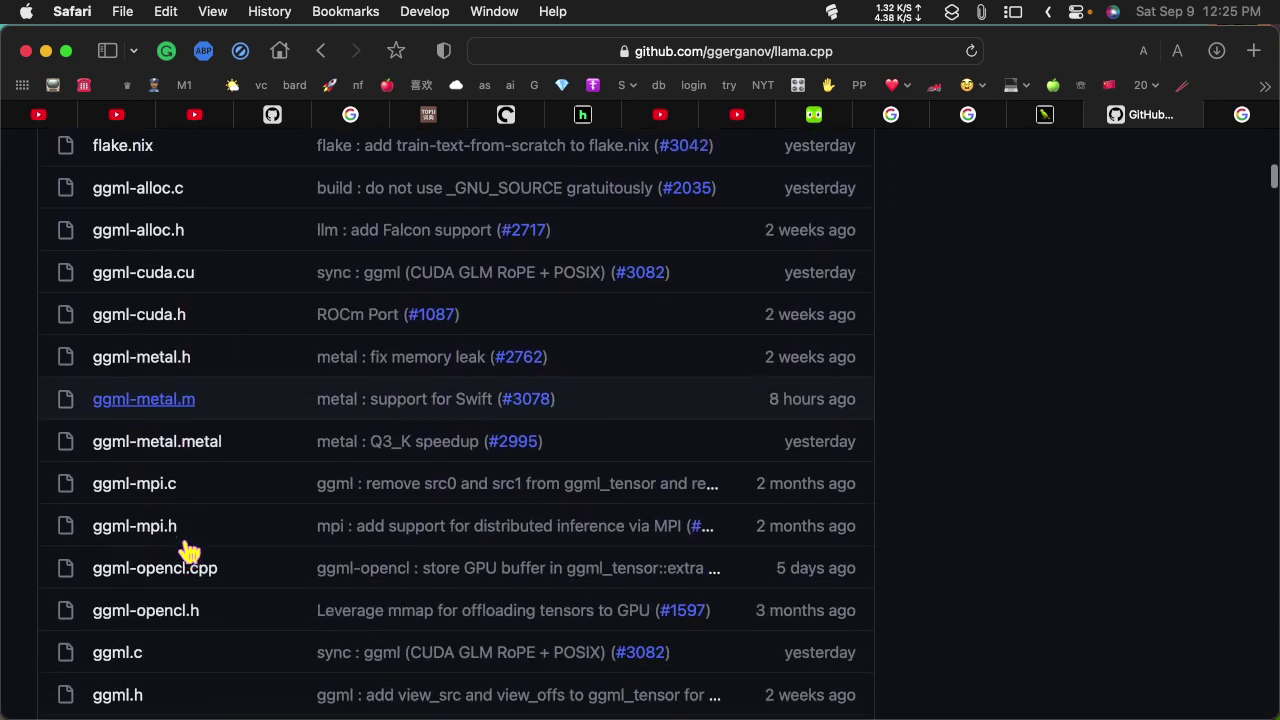
scroll(185, 547, down, 4)
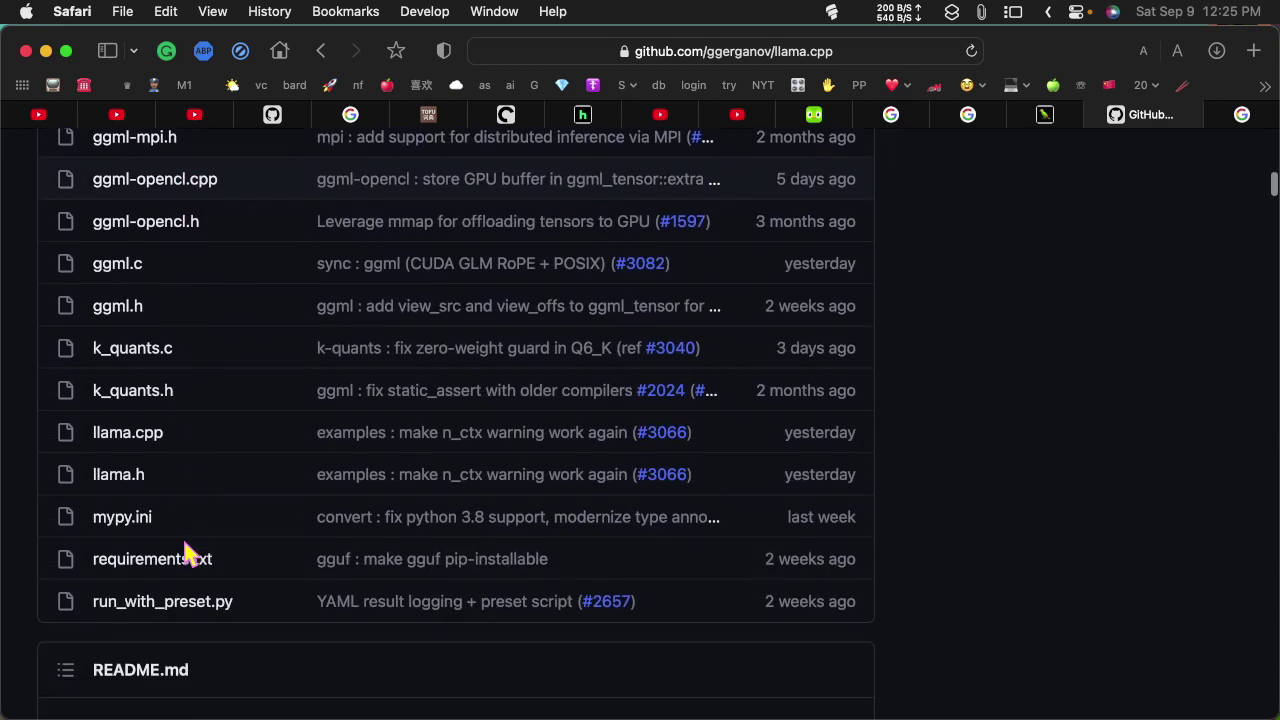
scroll(188, 550, up, 6)
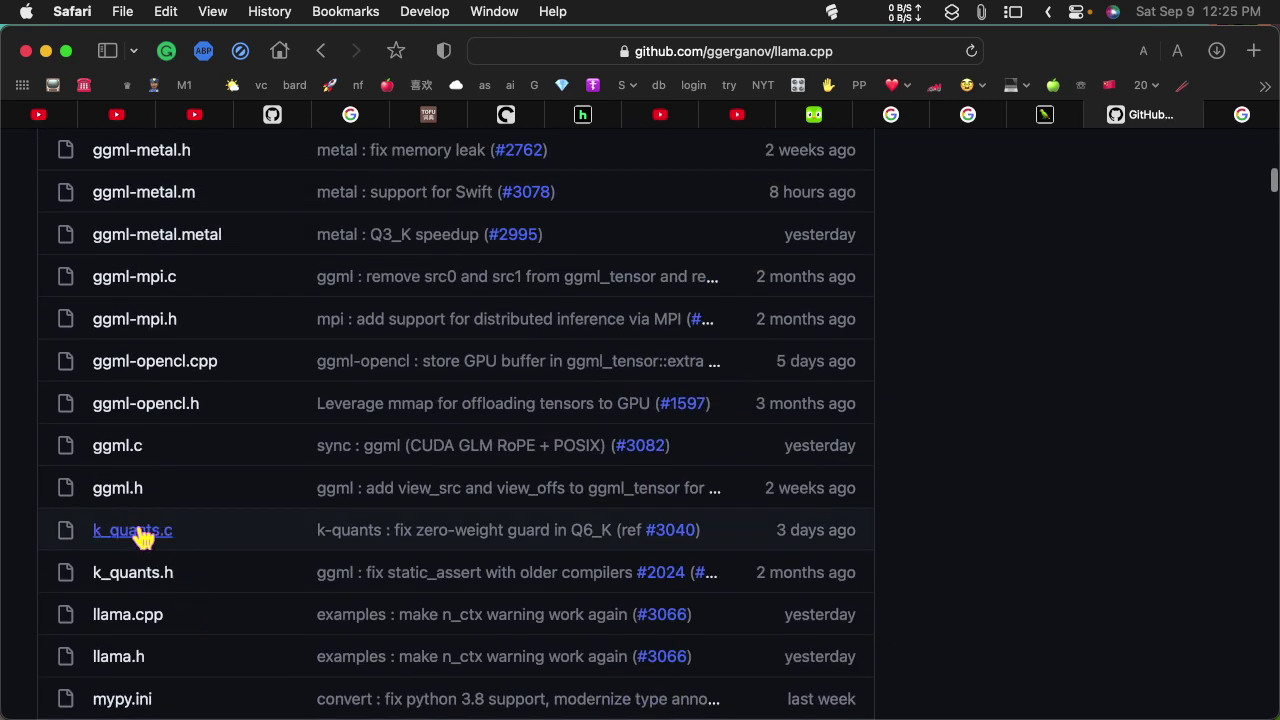
Open the 4315-line k_quants.c source file and select all its text through the Edit menu.
click(140, 536)
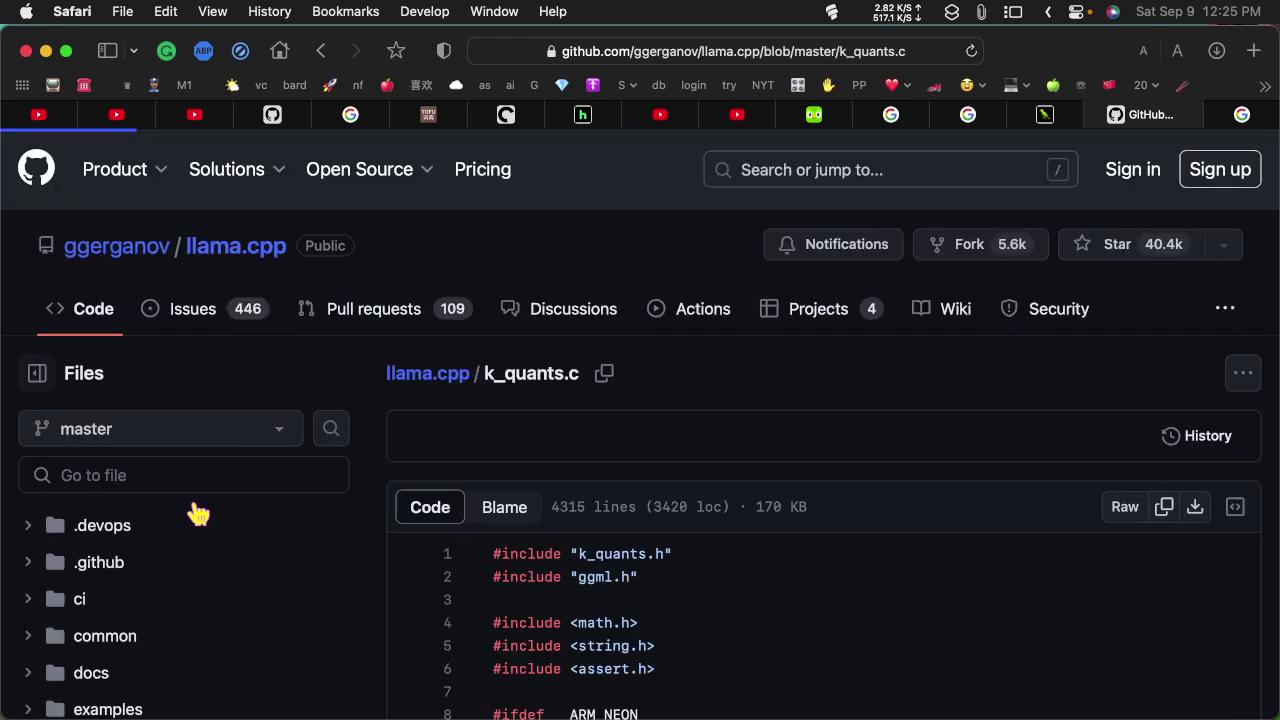
scroll(470, 445, down, 5)
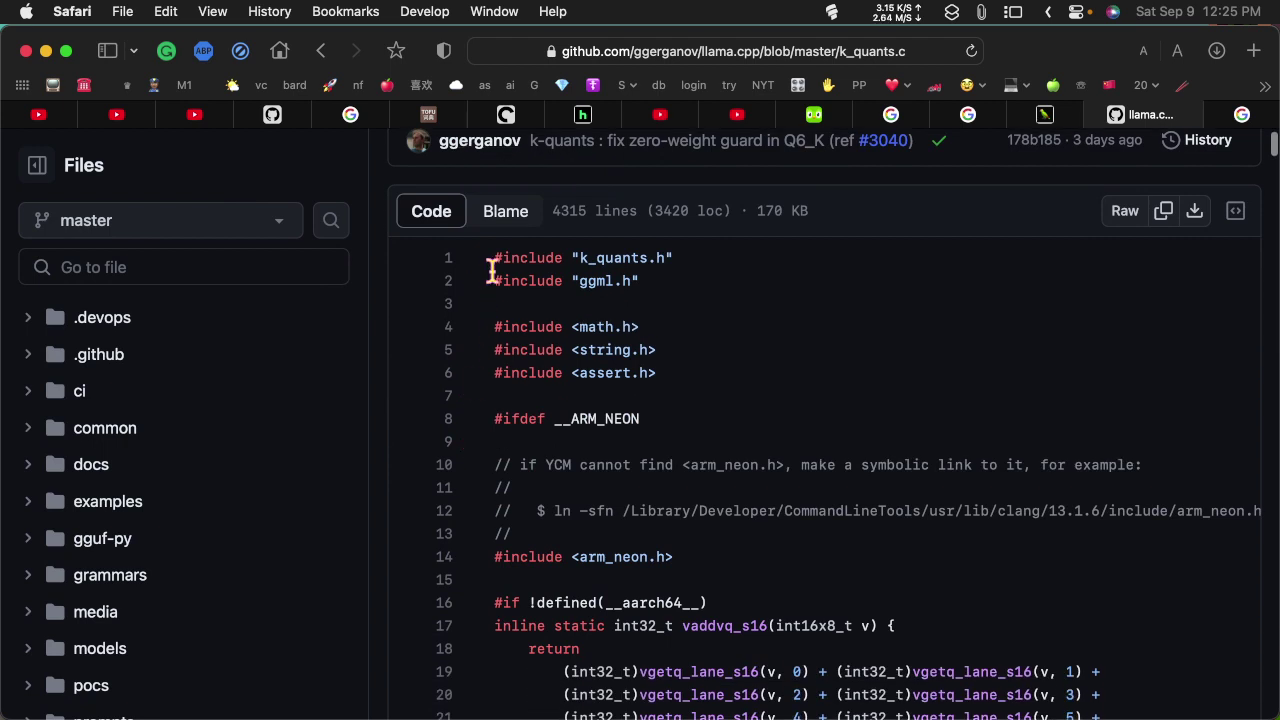
click(166, 11)
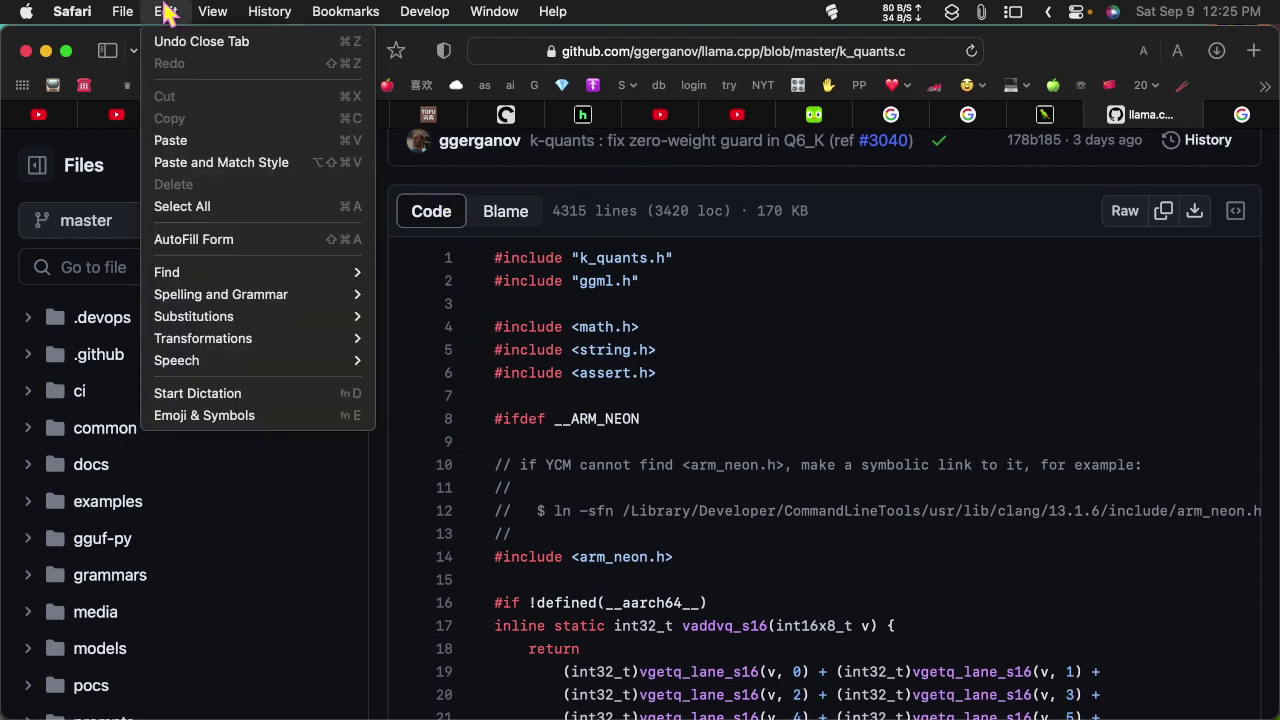
click(190, 206)
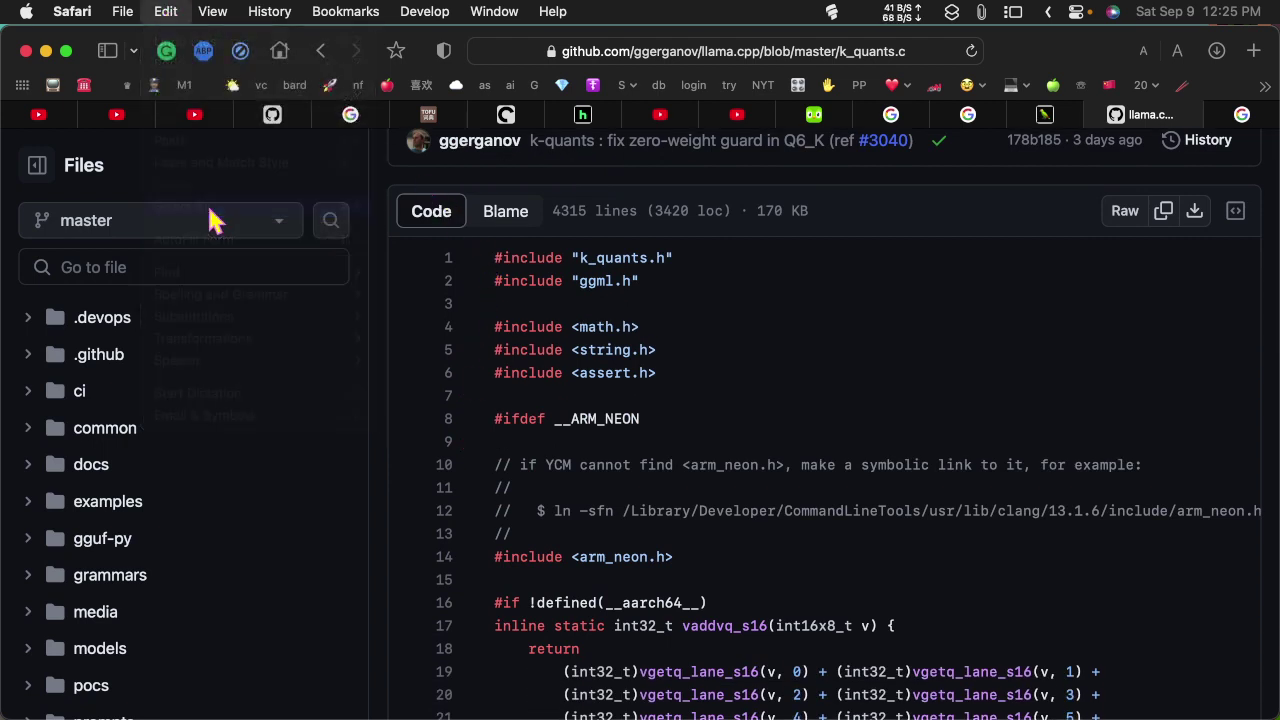
click(166, 11)
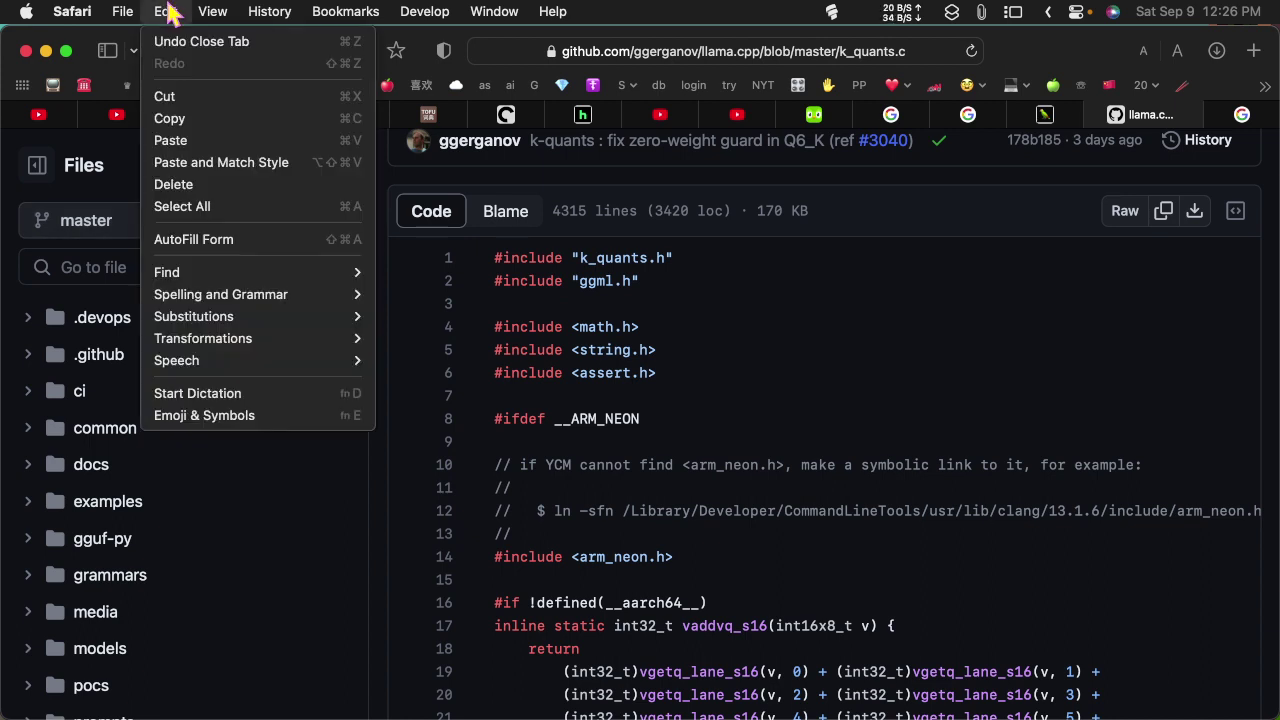
Copy the selected k_quants.c text and switch over to the Bard chat.
click(173, 122)
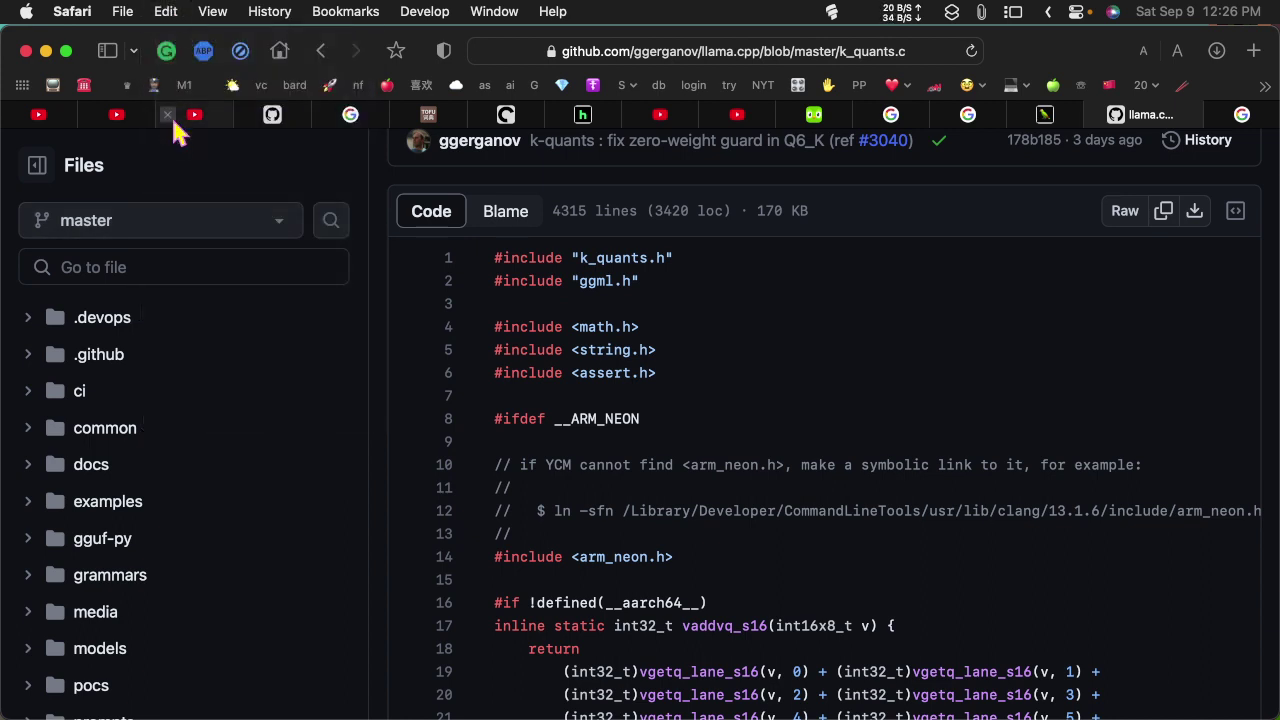
click(982, 122)
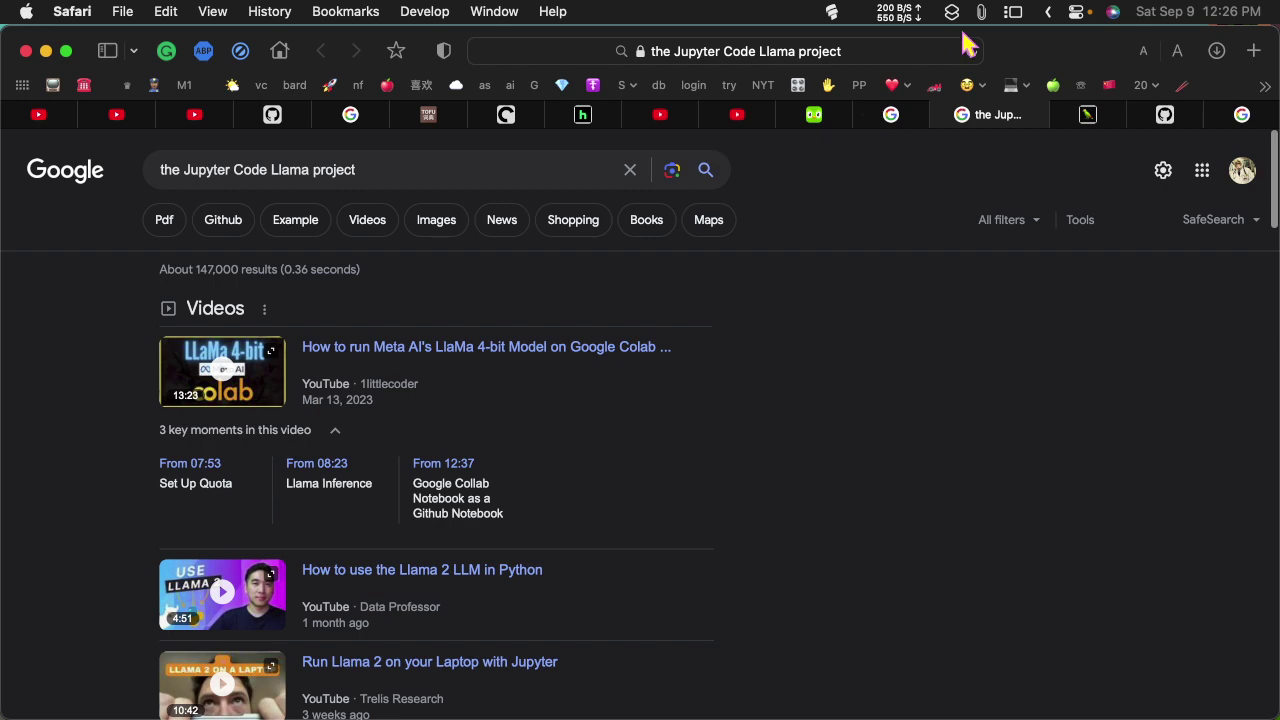
click(915, 115)
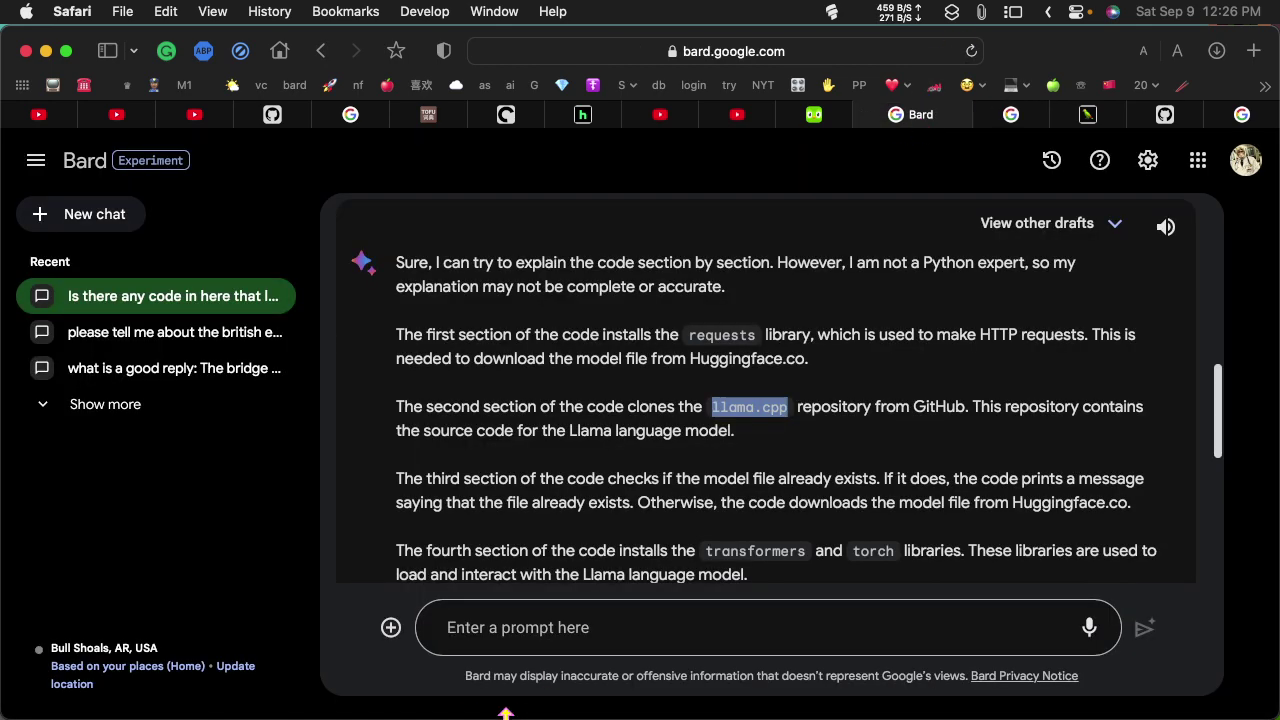
Write 'Please walk through this code line by line and explain it:' in Bard's prompt box.
click(509, 626)
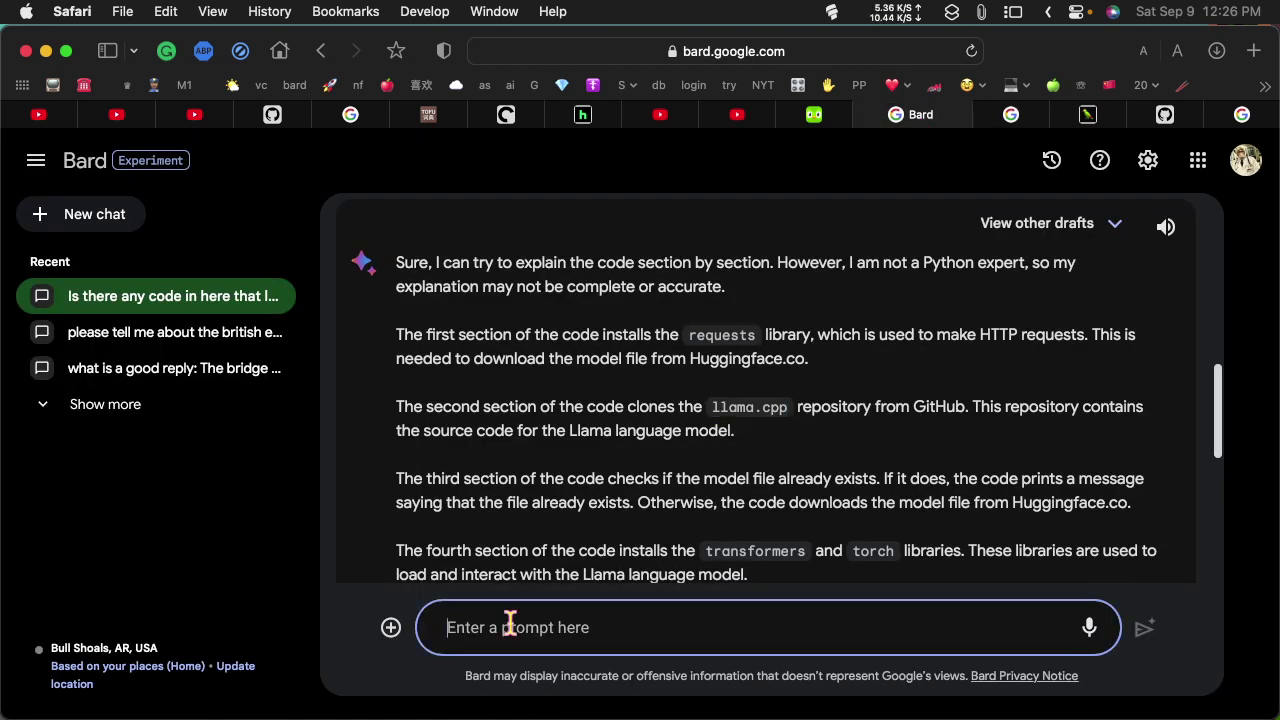
text(Please)
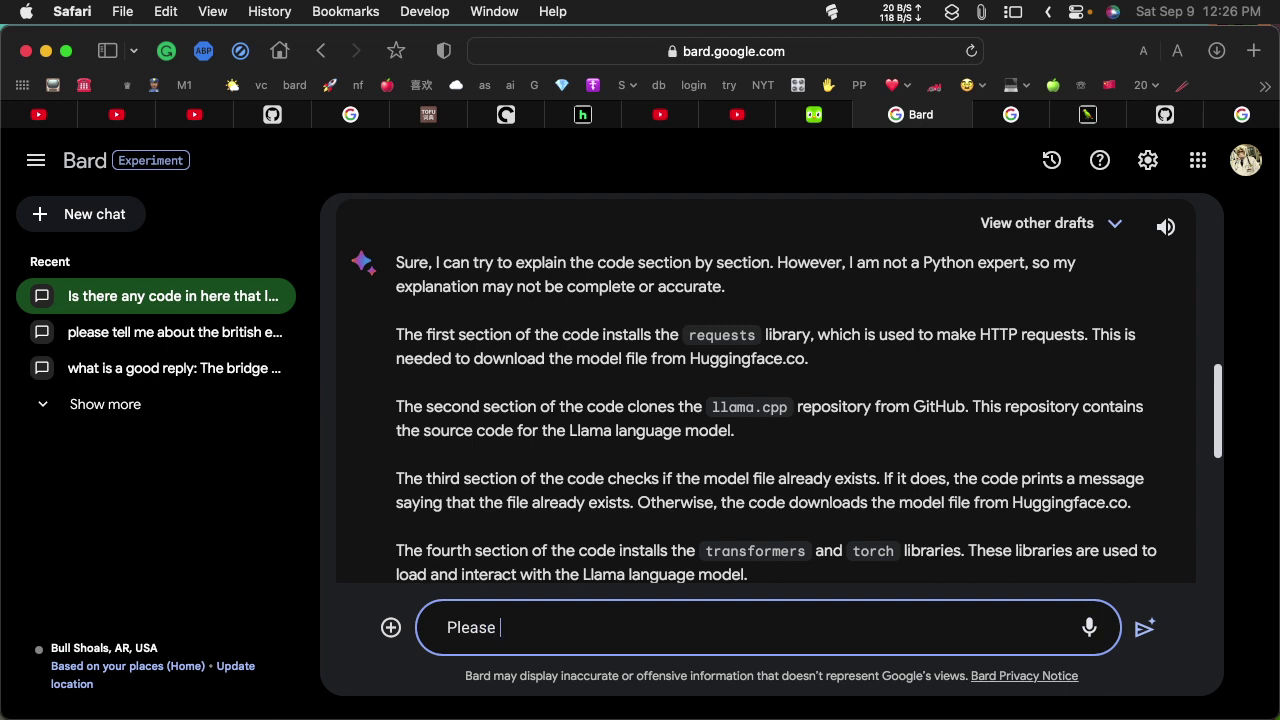
text( walk through this)
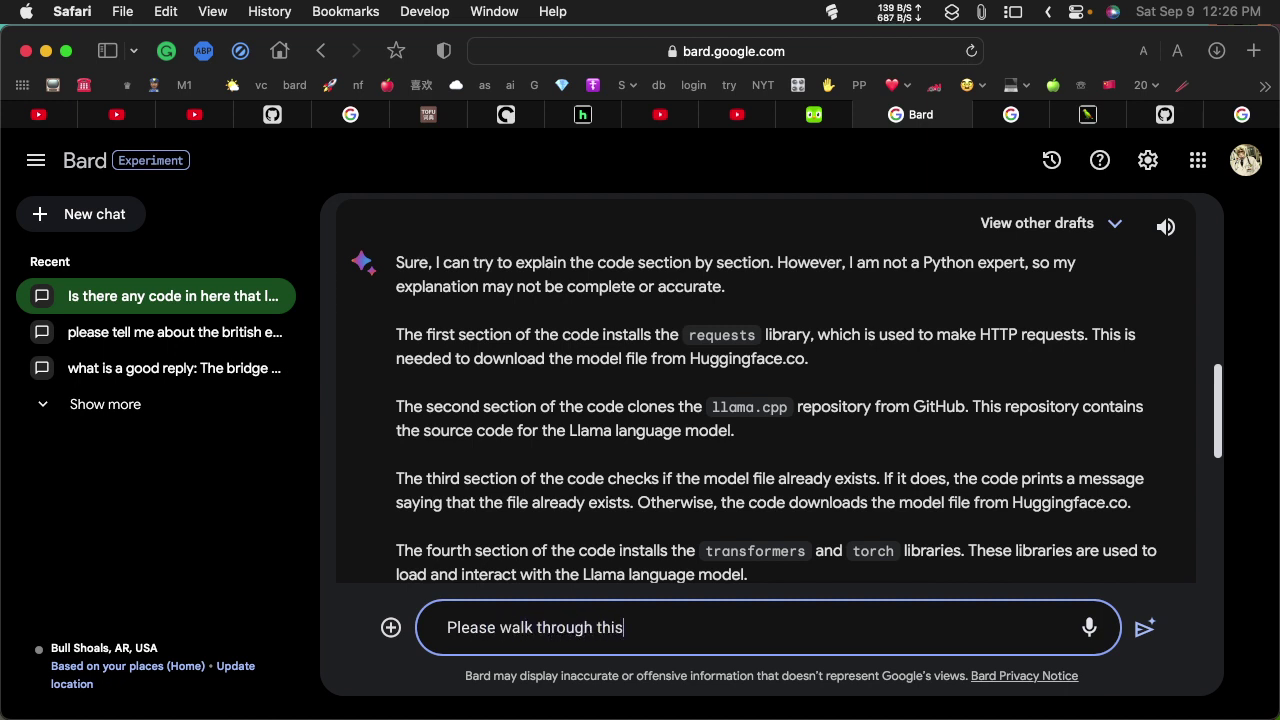
text( code line by )
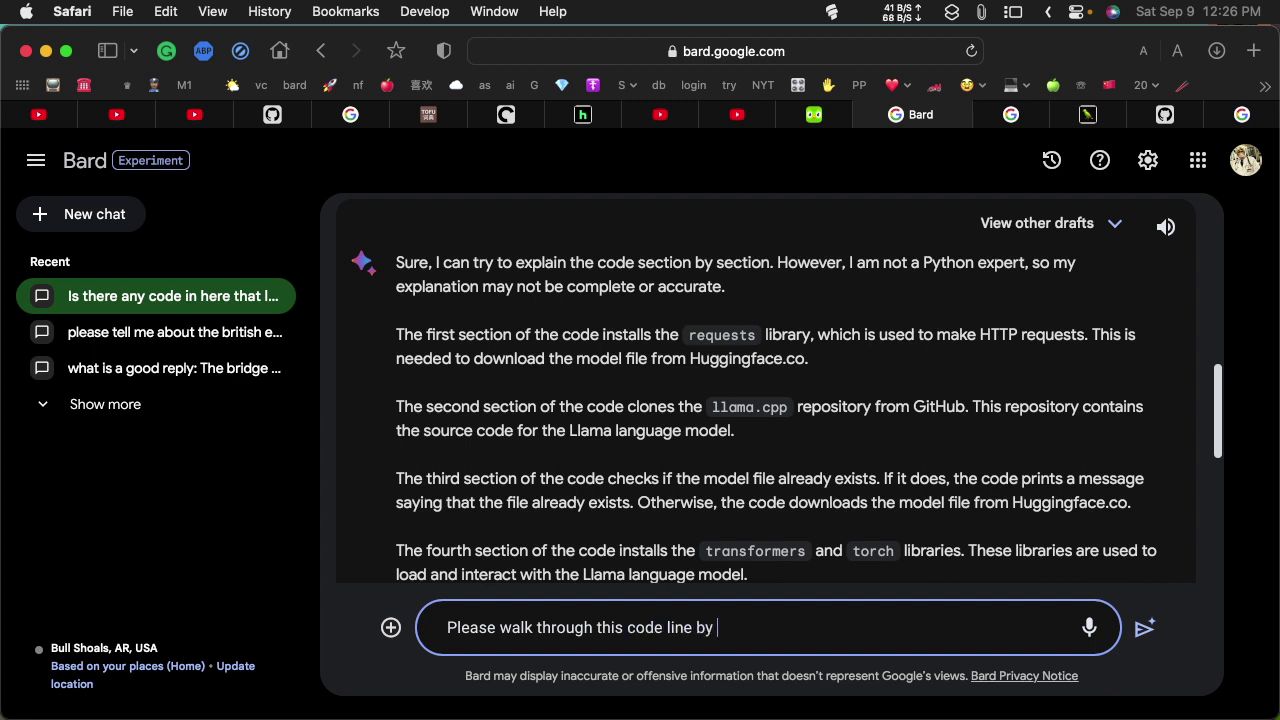
text(line and explain )
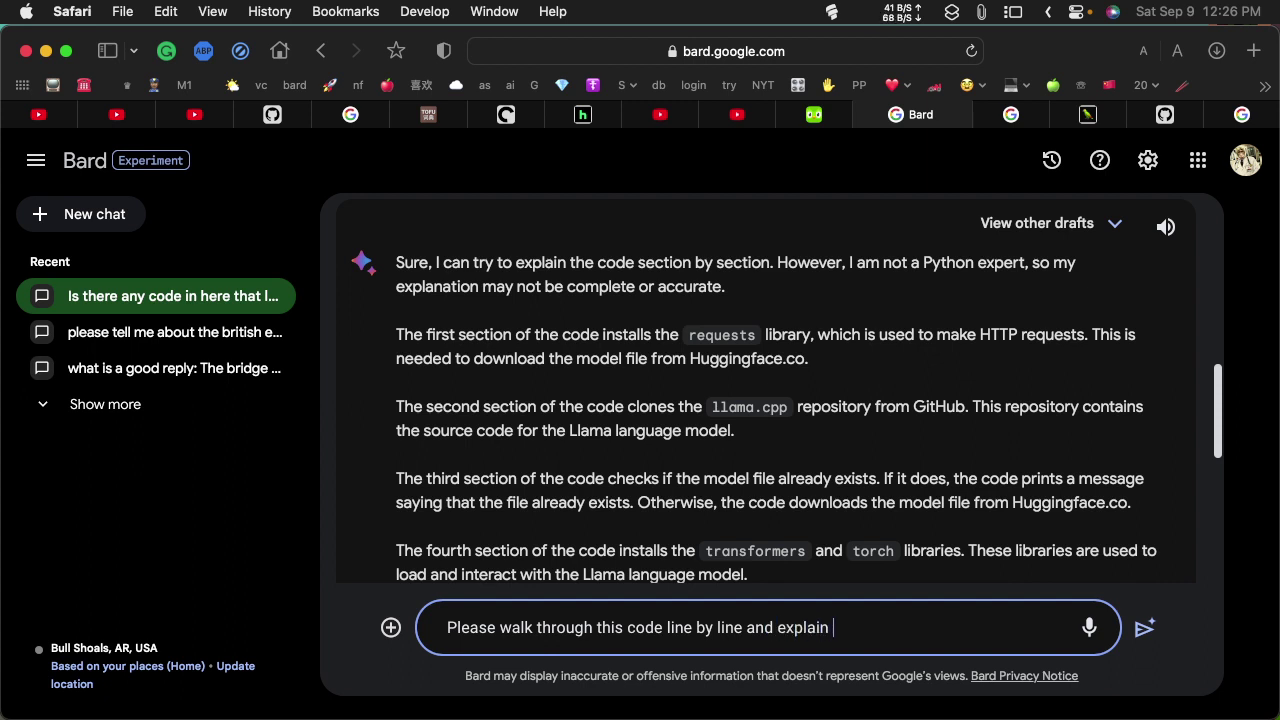
text(it:)
key(super+v)
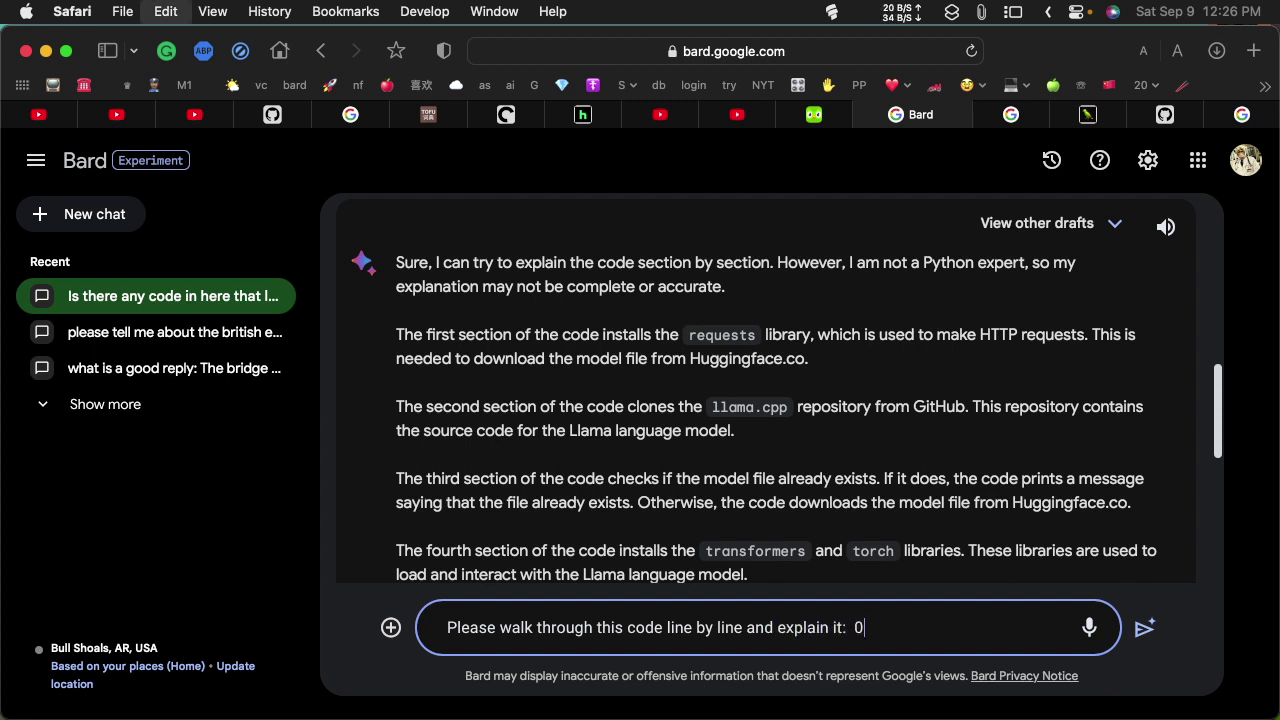
key(BackSpace)
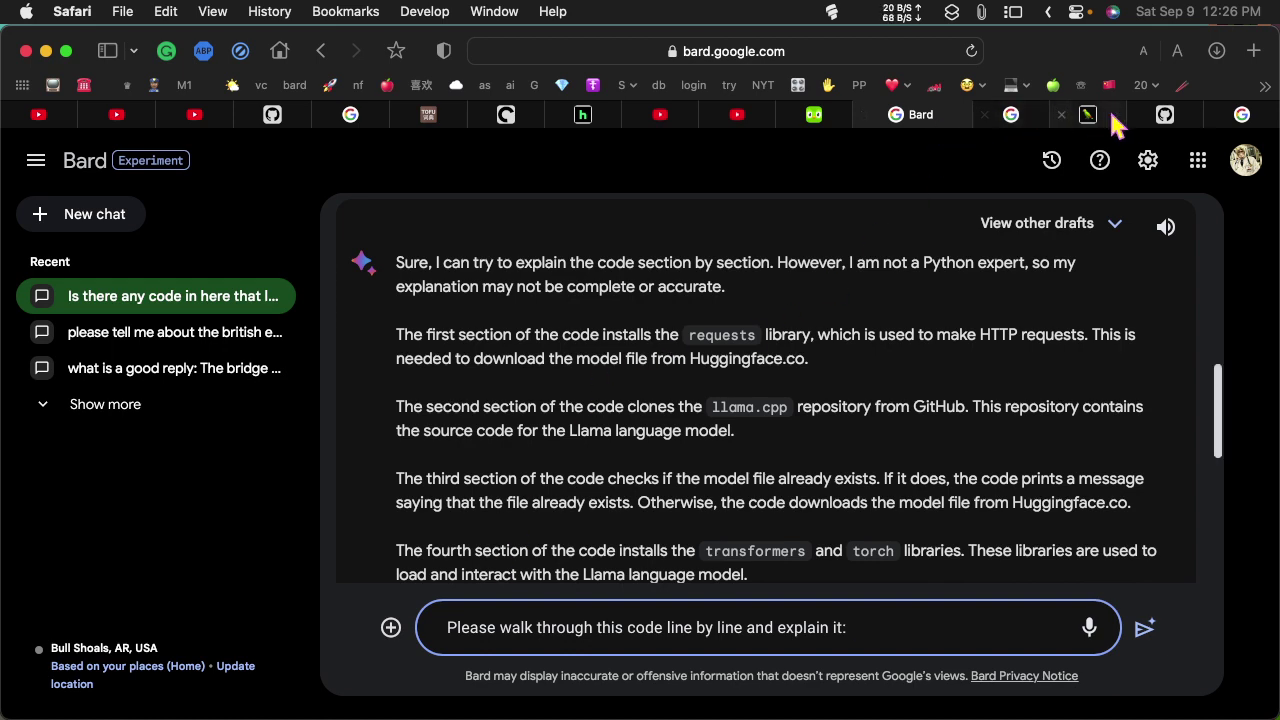
Go back to the k_quants.c source file and scroll down through its code.
click(1163, 116)
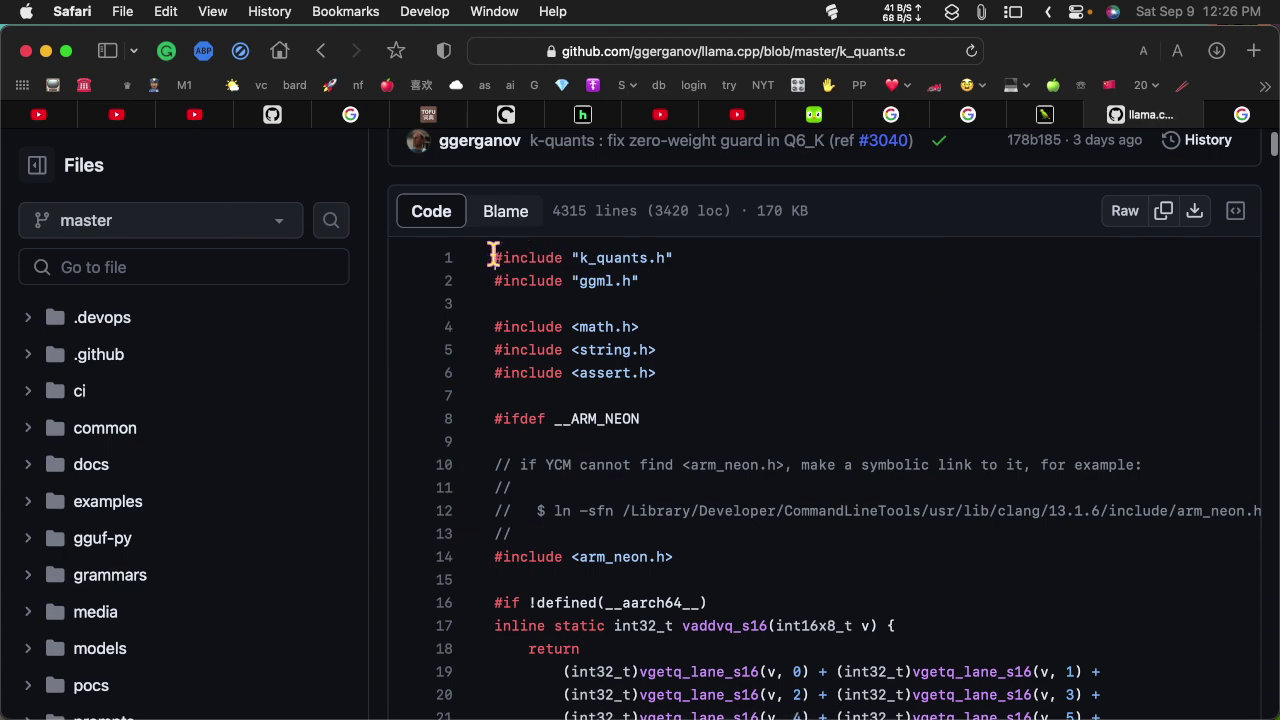
drag(493, 257, 708, 706)
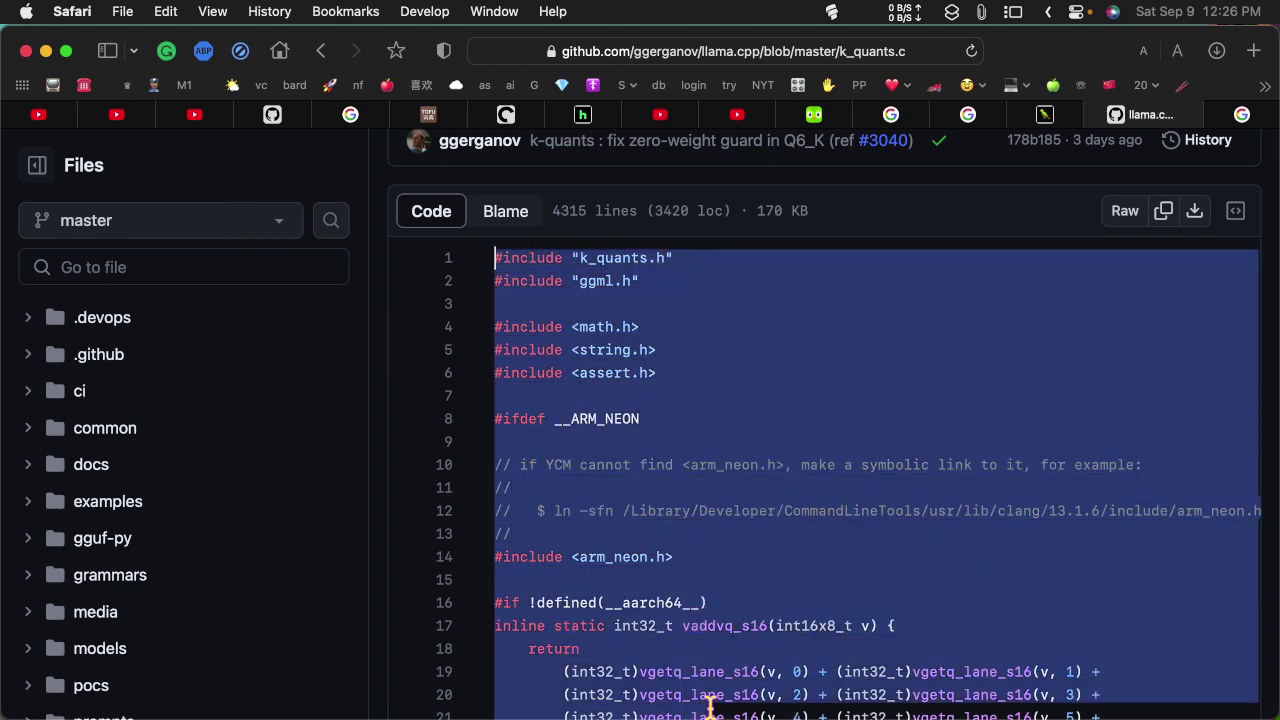
click(788, 480)
scroll(790, 483, down, 20)
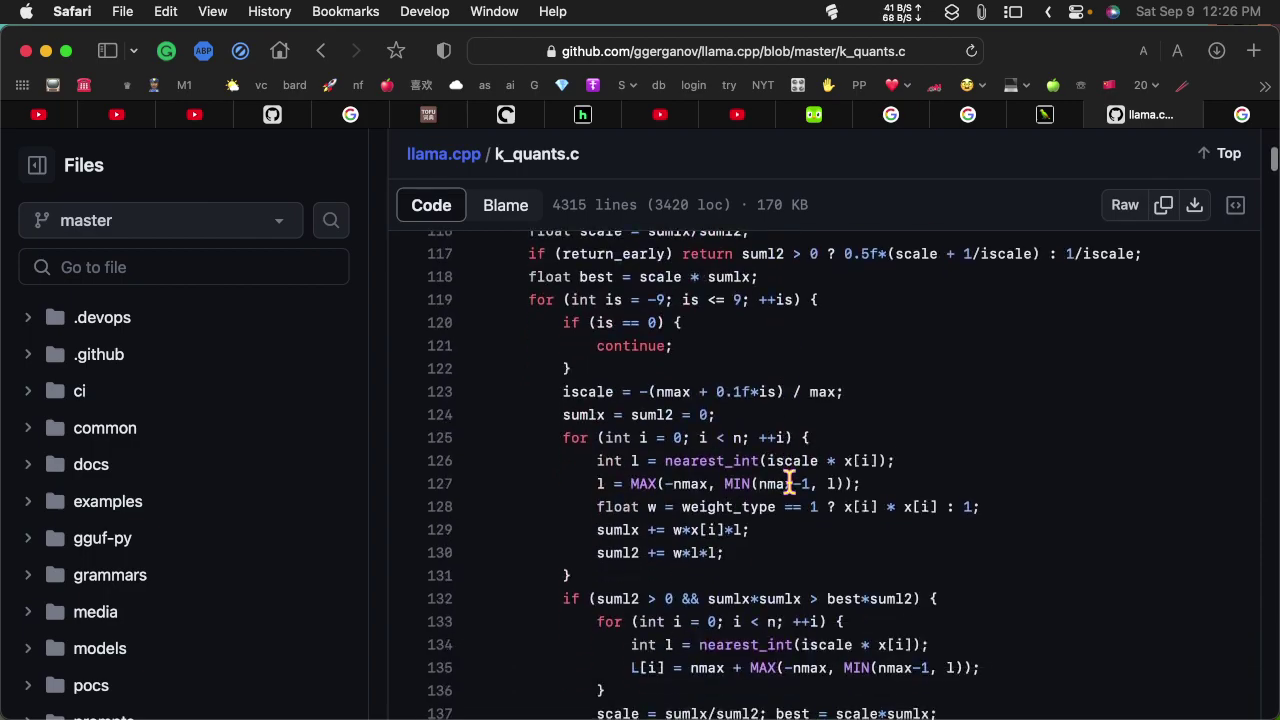
scroll(790, 483, down, 20)
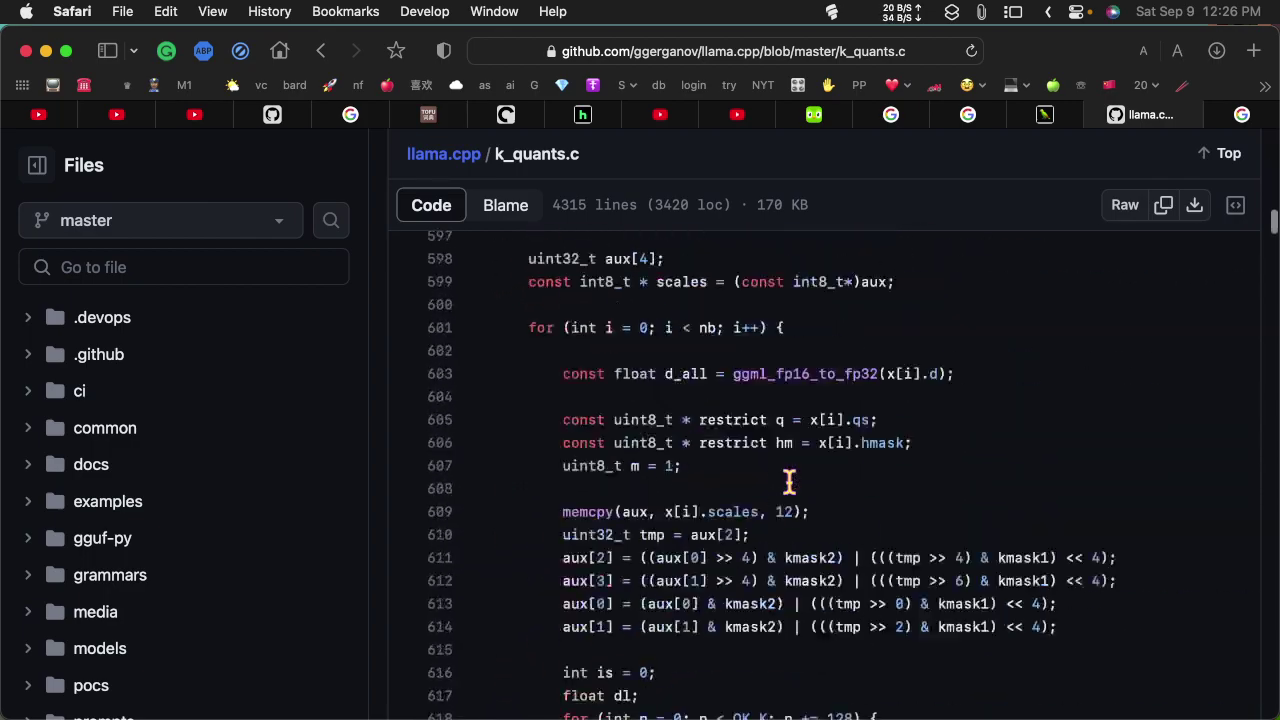
scroll(790, 483, down, 20)
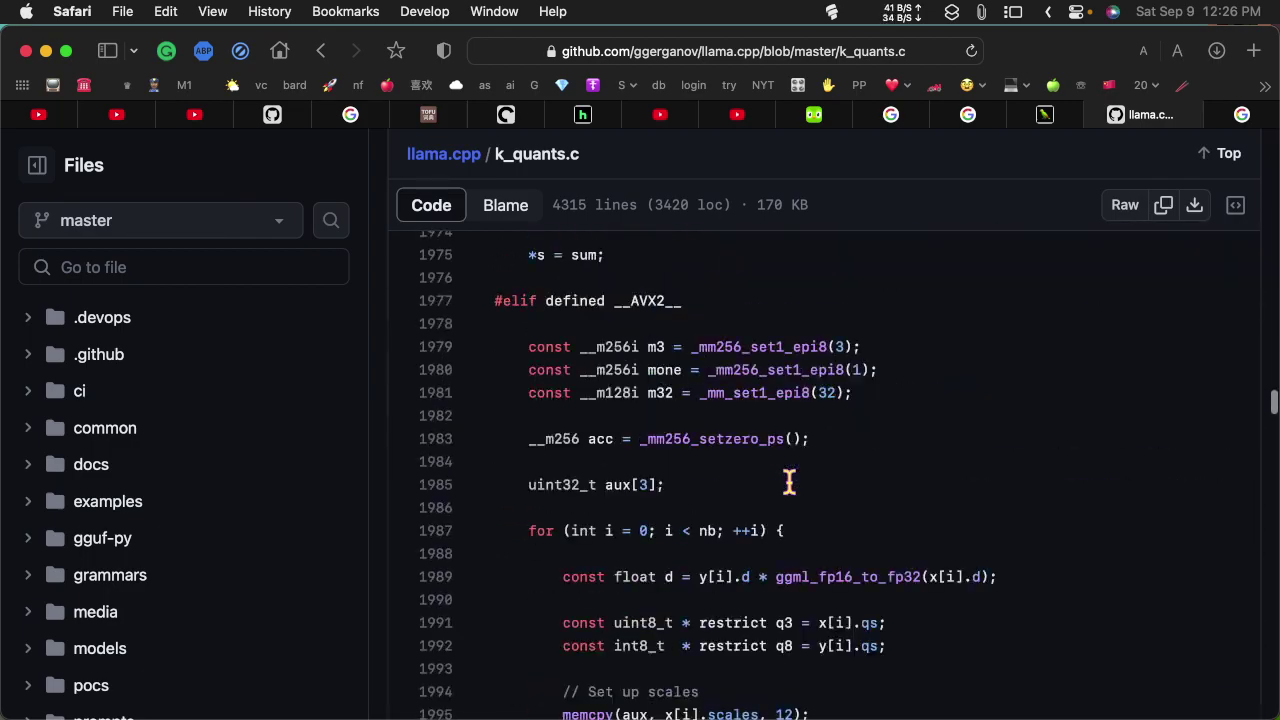
scroll(790, 483, down, 20)
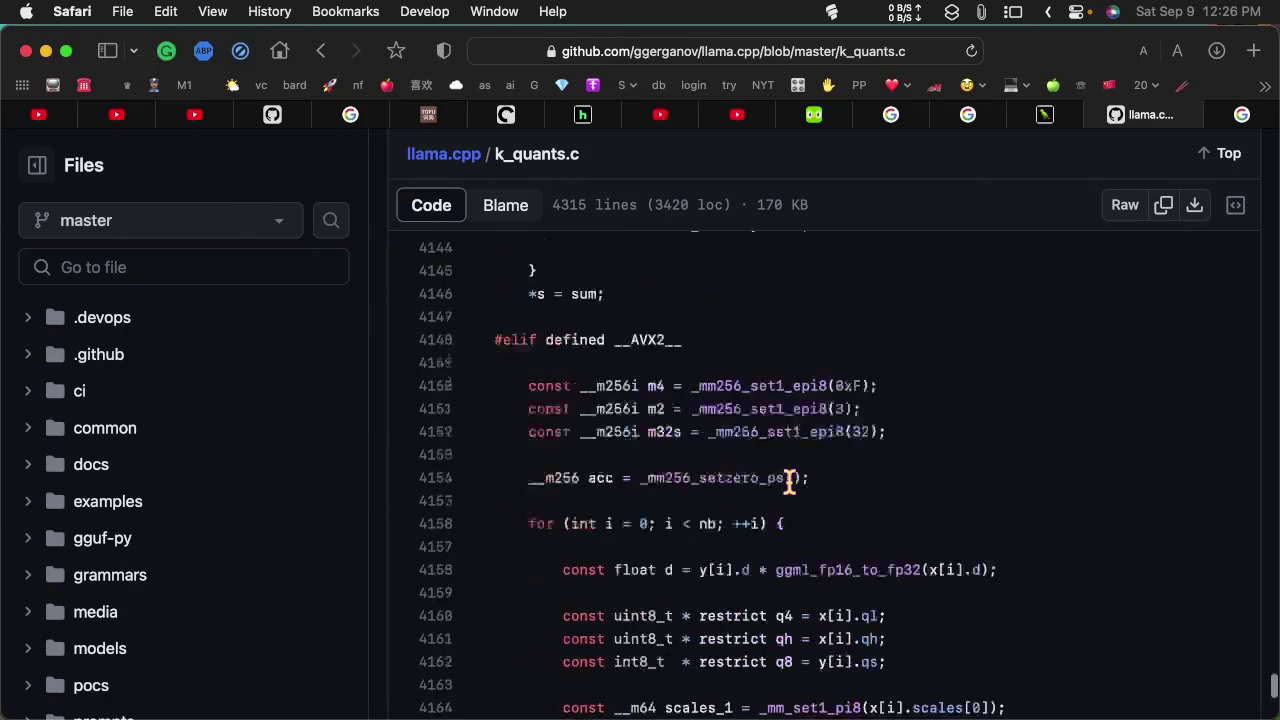
scroll(790, 483, down, 8)
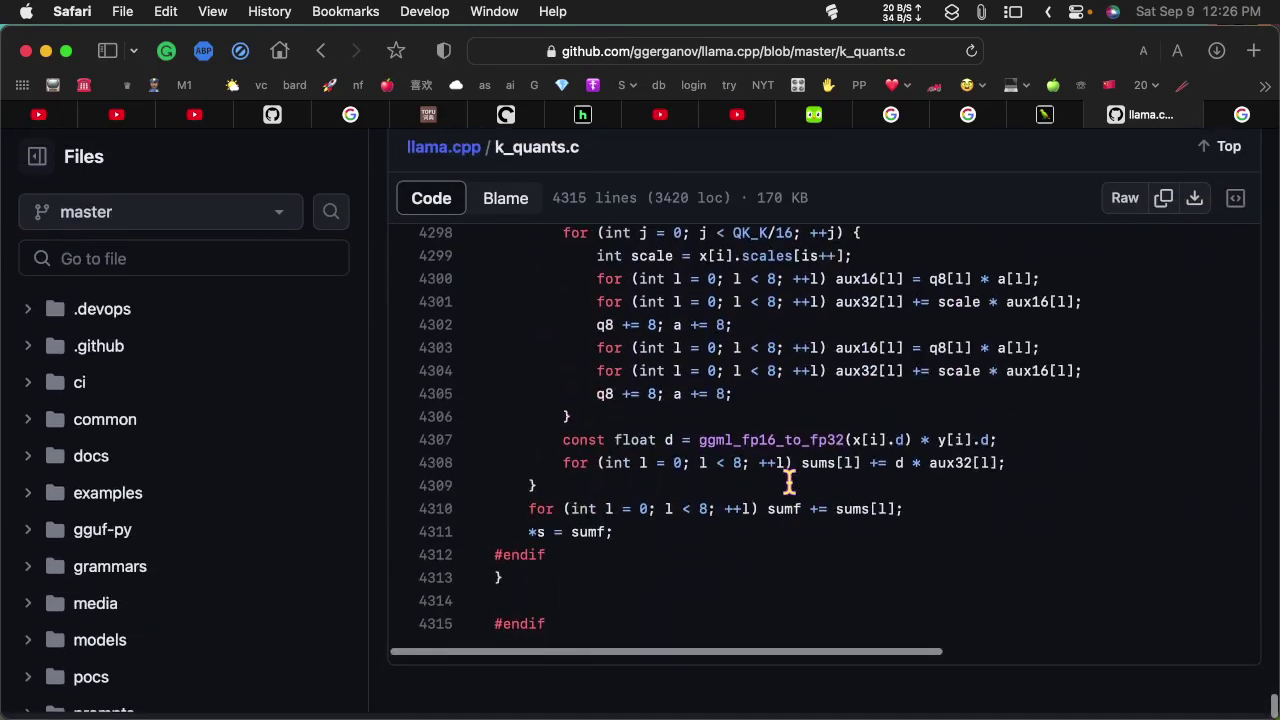
Copy the entire k_quants.c code and return to the Bard chat.
key(super+a)
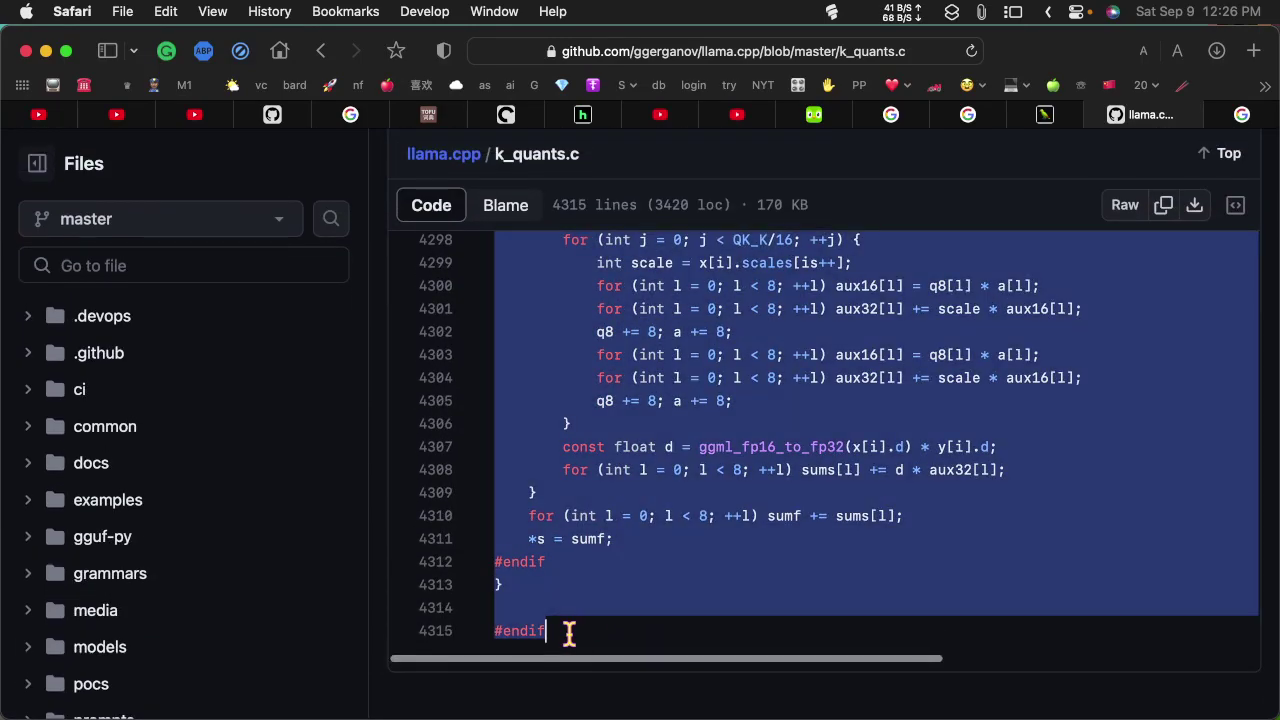
right_click(700, 480)
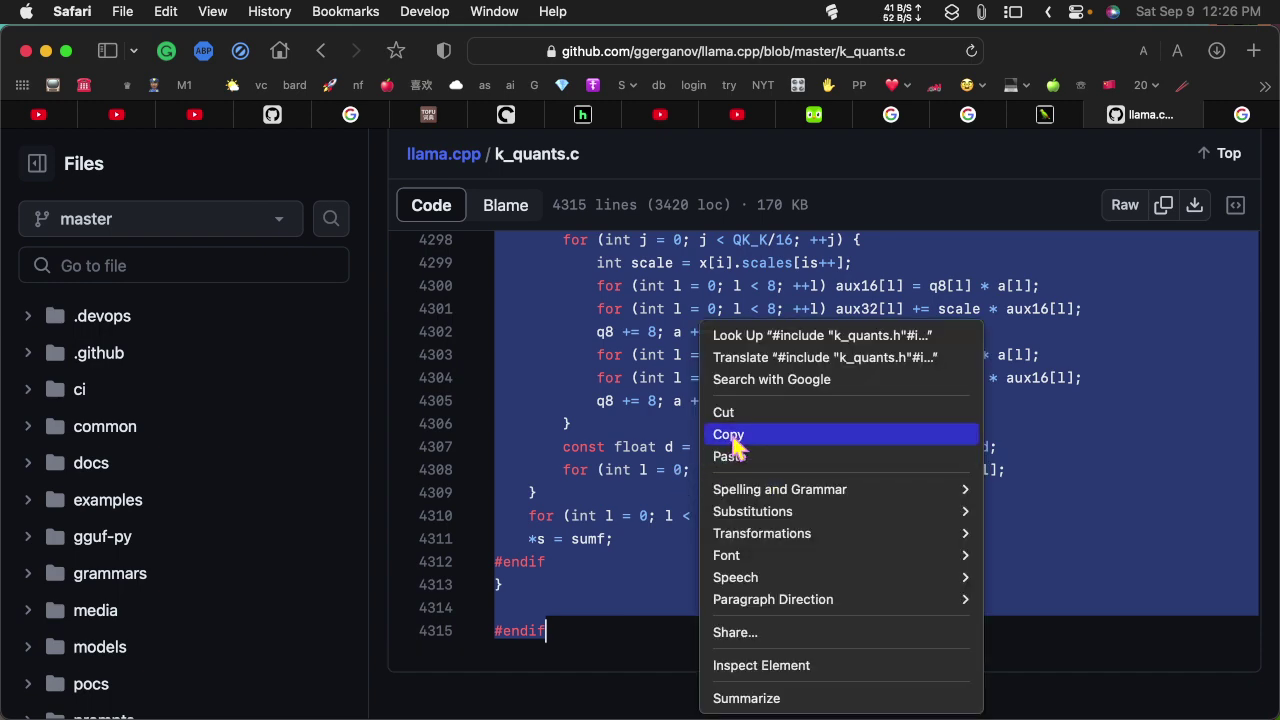
click(730, 436)
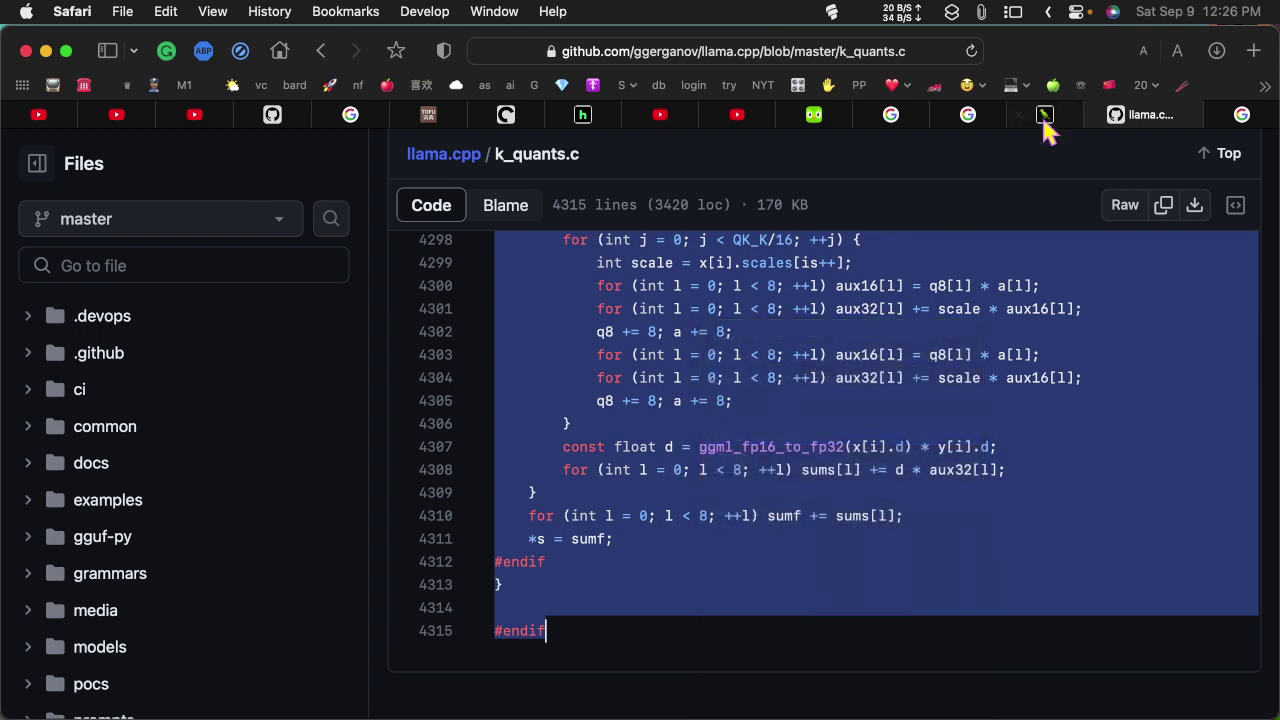
click(898, 112)
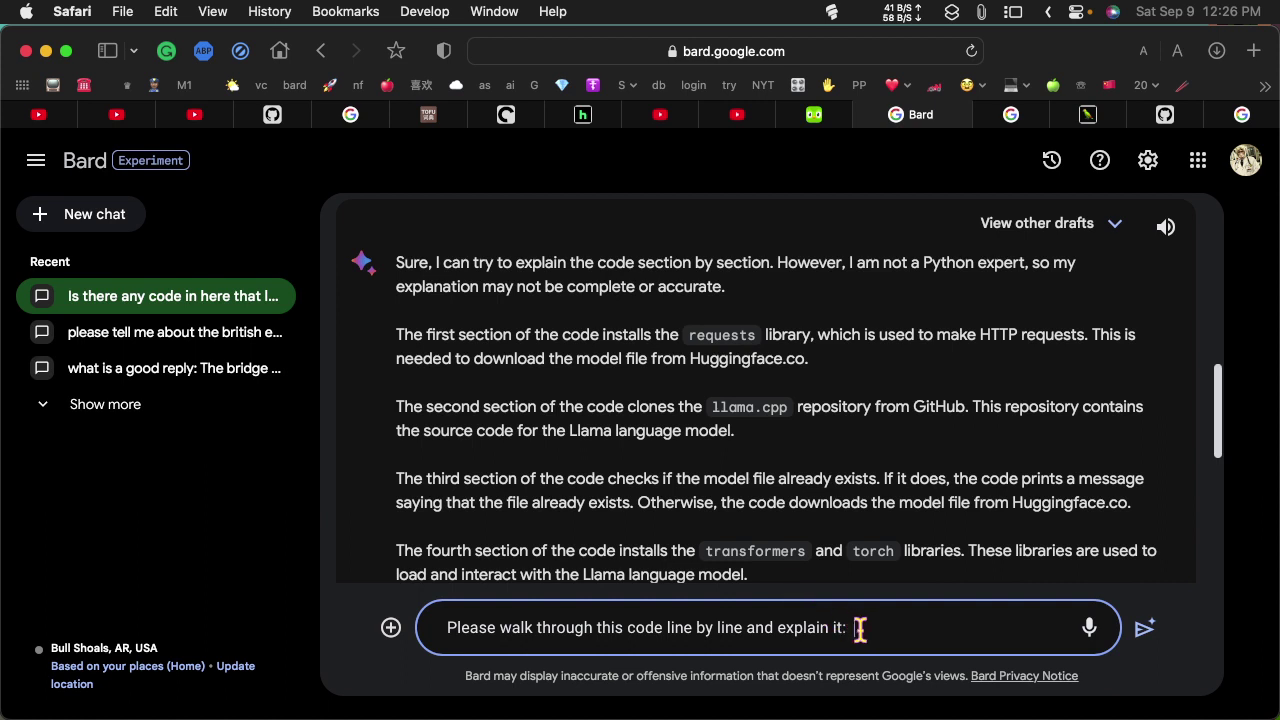
Paste the k_quants.c code after the request, send it, and read Bard's line-by-line reply.
key(super+v)
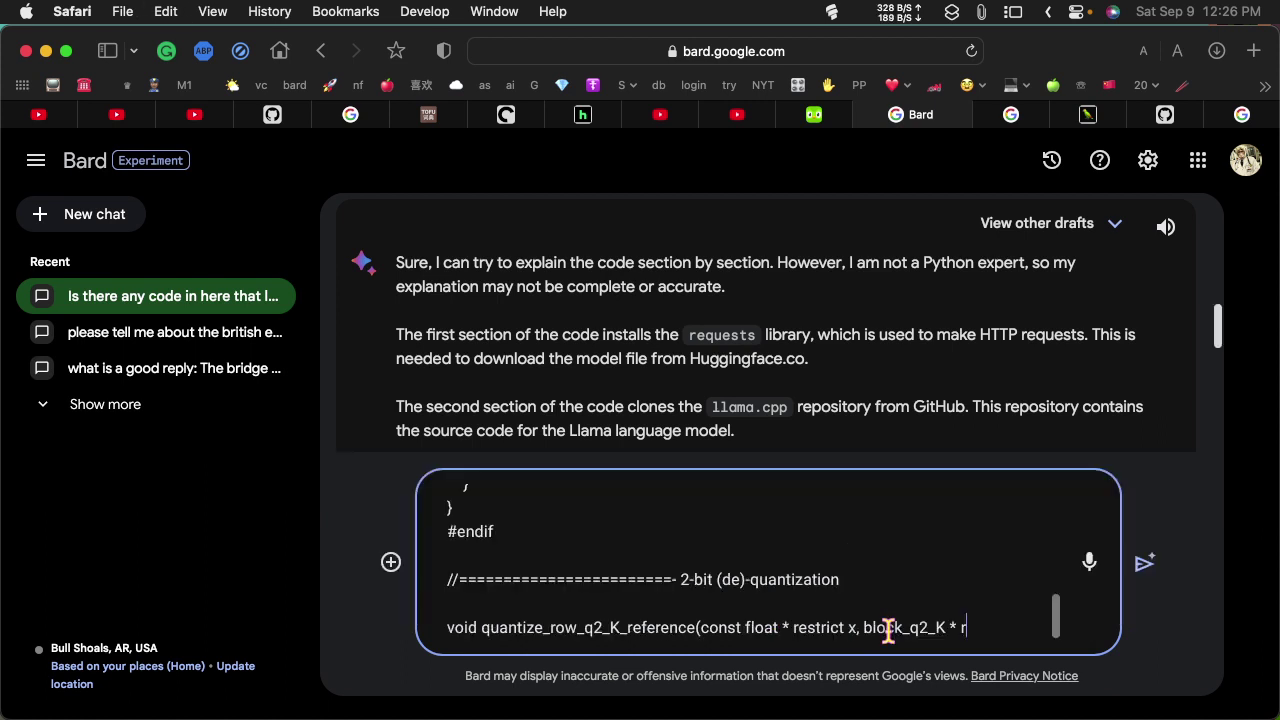
click(1139, 580)
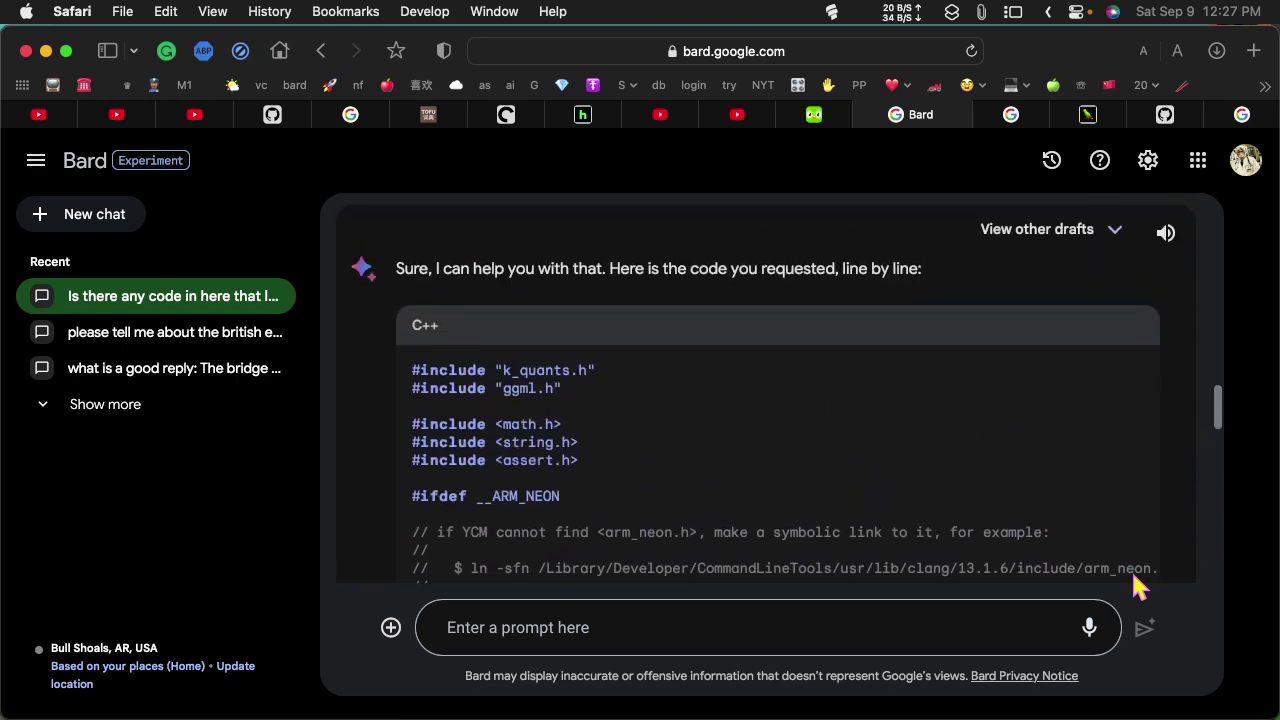
scroll(1131, 572, down, 2)
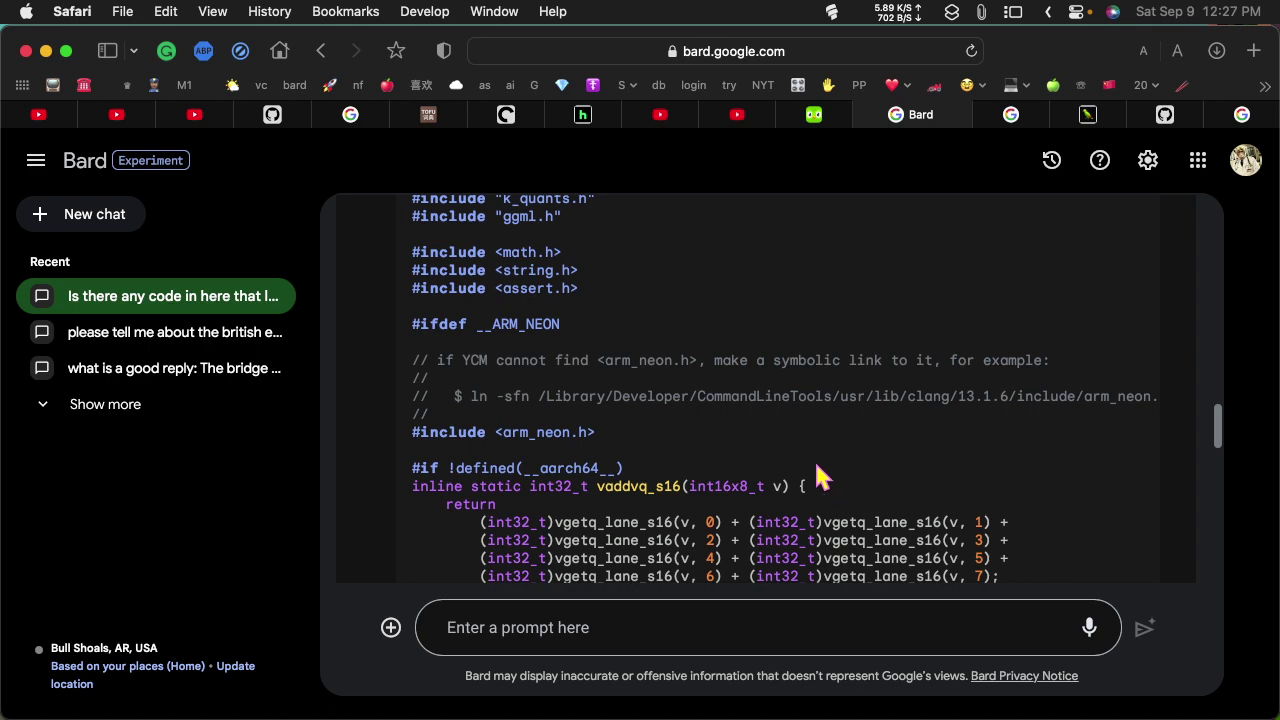
scroll(968, 360, down, 10)
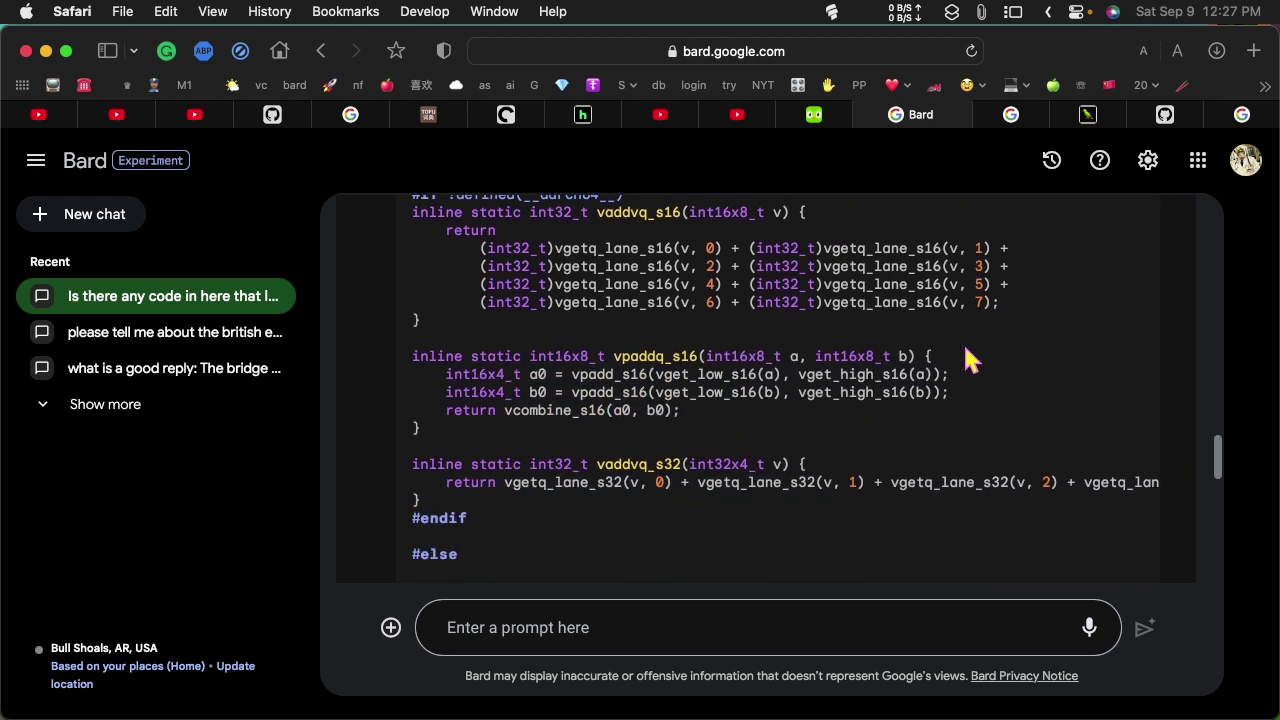
scroll(968, 360, down, 10)
scroll(968, 360, up, 6)
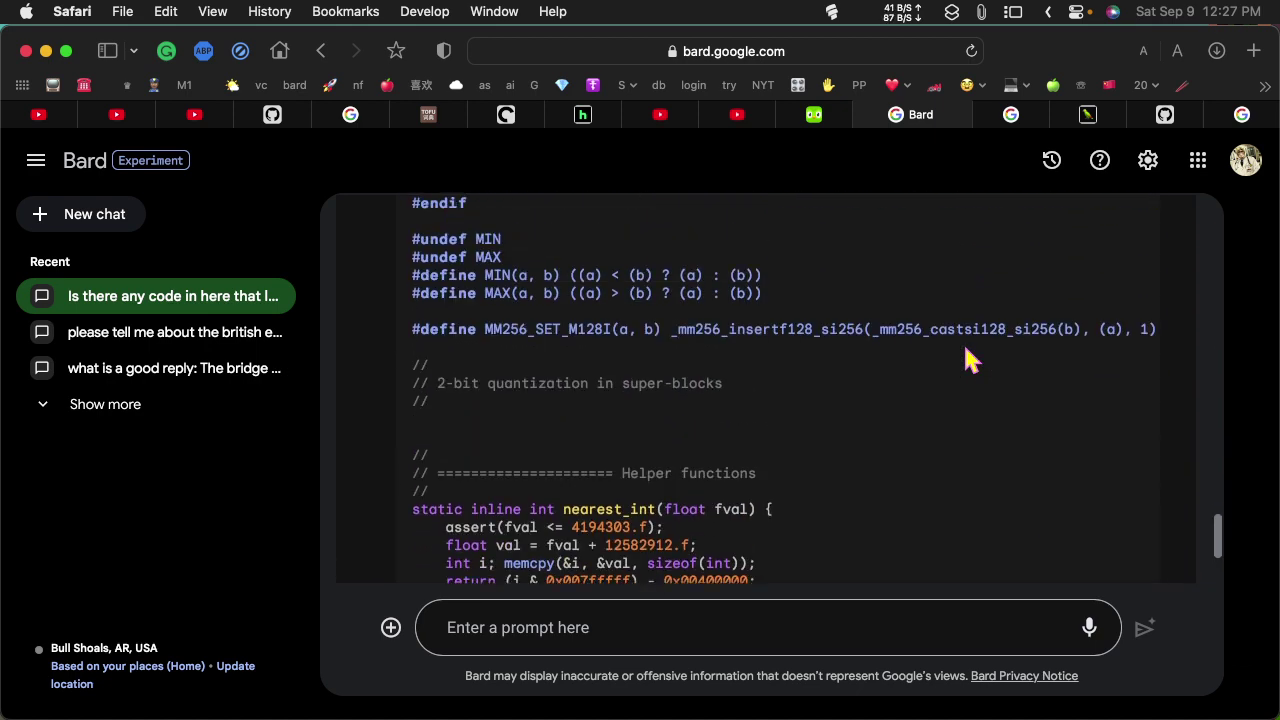
scroll(966, 352, up, 6)
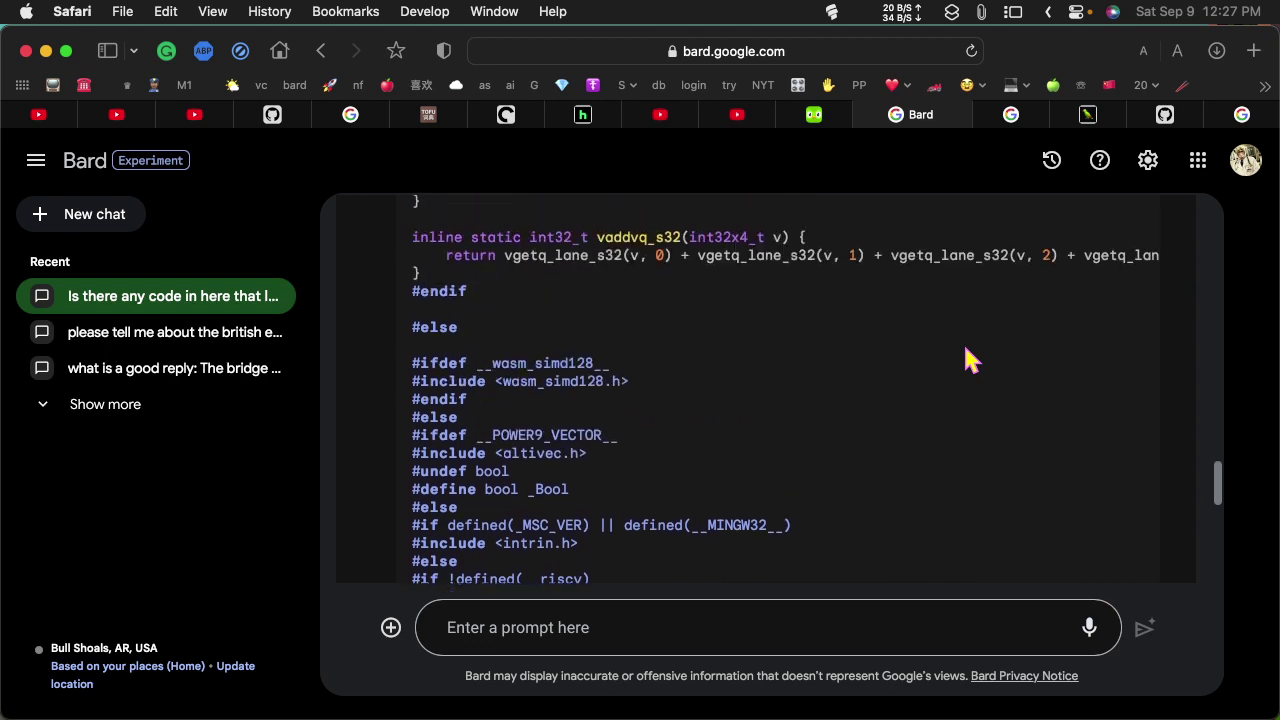
scroll(966, 352, down, 10)
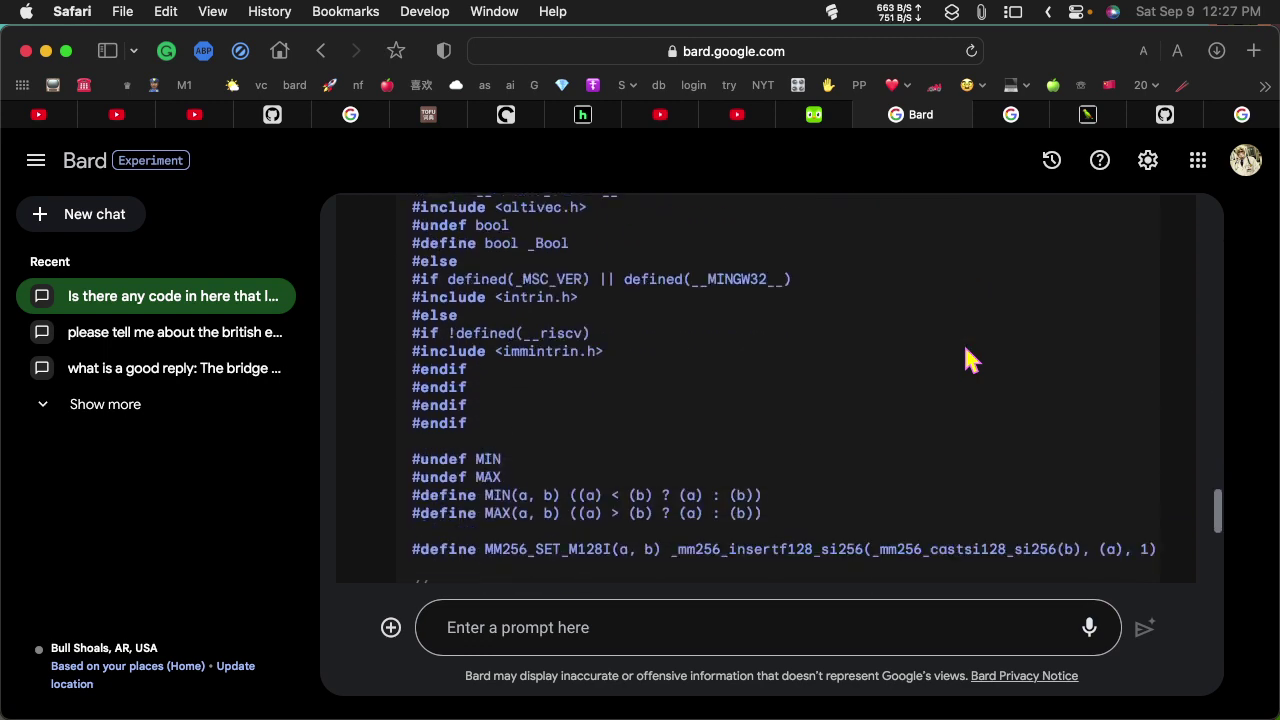
Ask Bard 'please explain that code' to get its explanation of make_qx_quants().
click(720, 620)
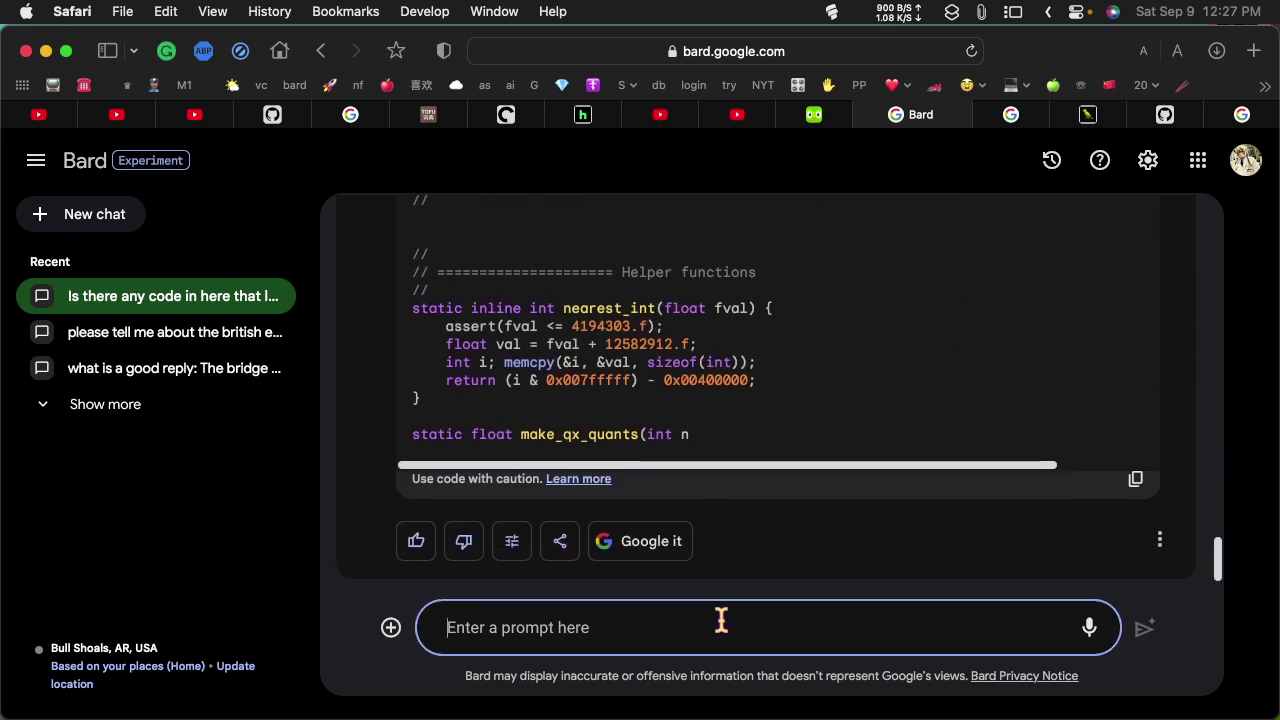
text(please )
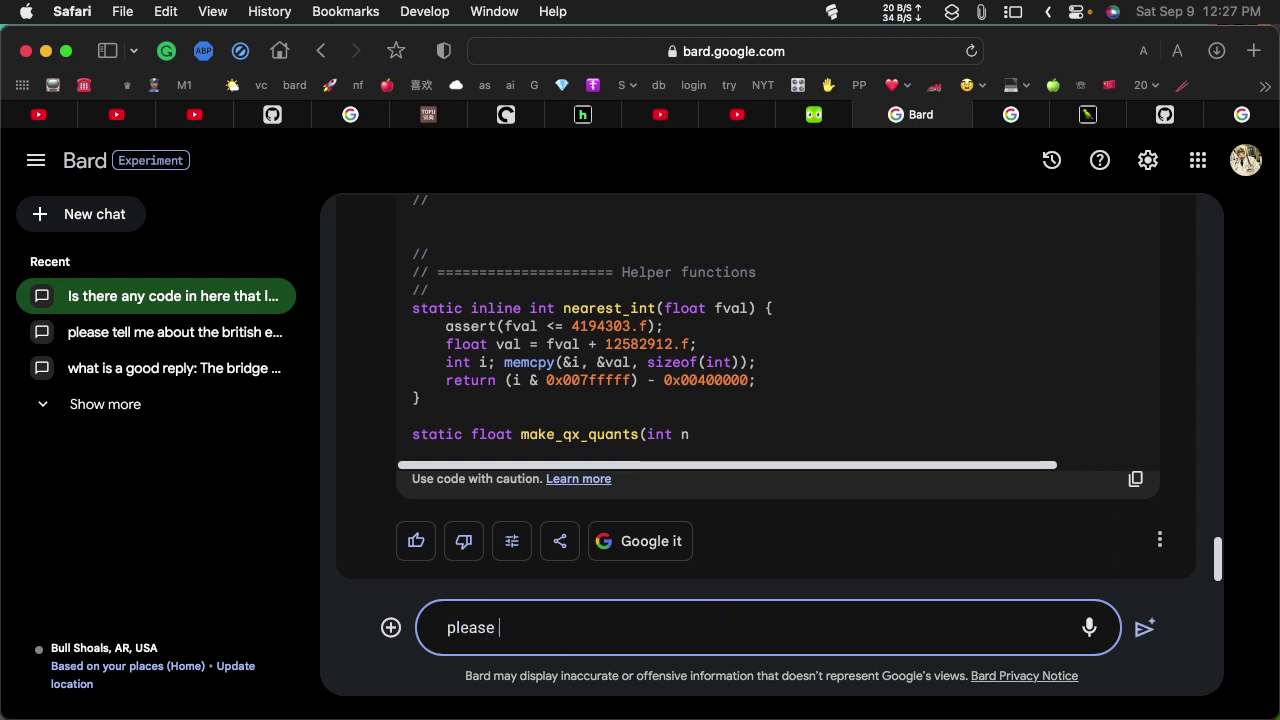
text(explain that cod)
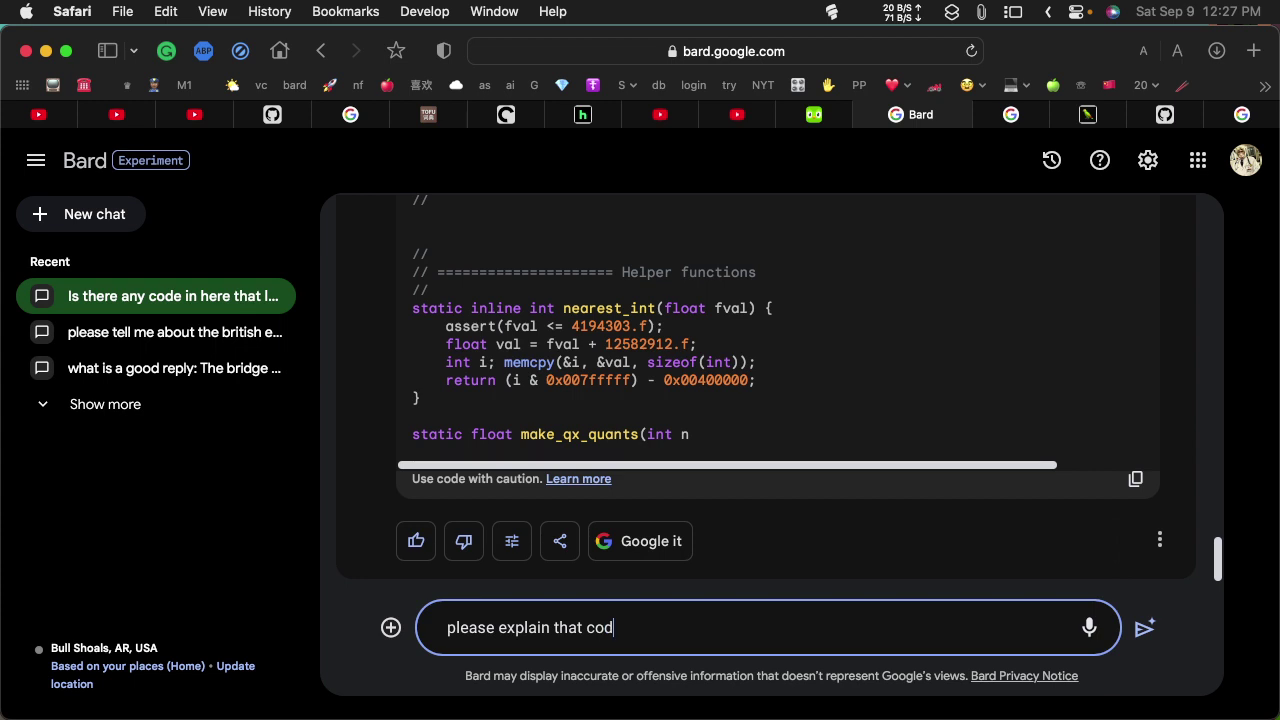
text(e)
key(Return)
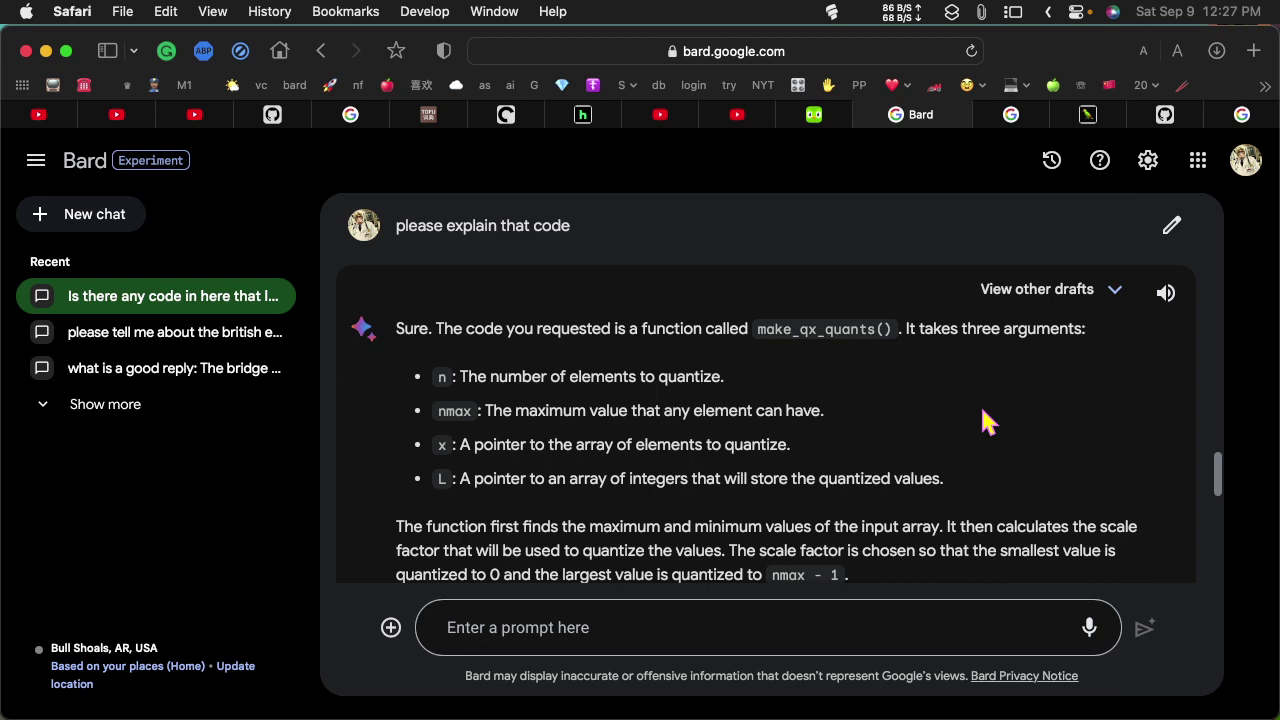
scroll(985, 423, down, 2)
scroll(985, 423, down, 7)
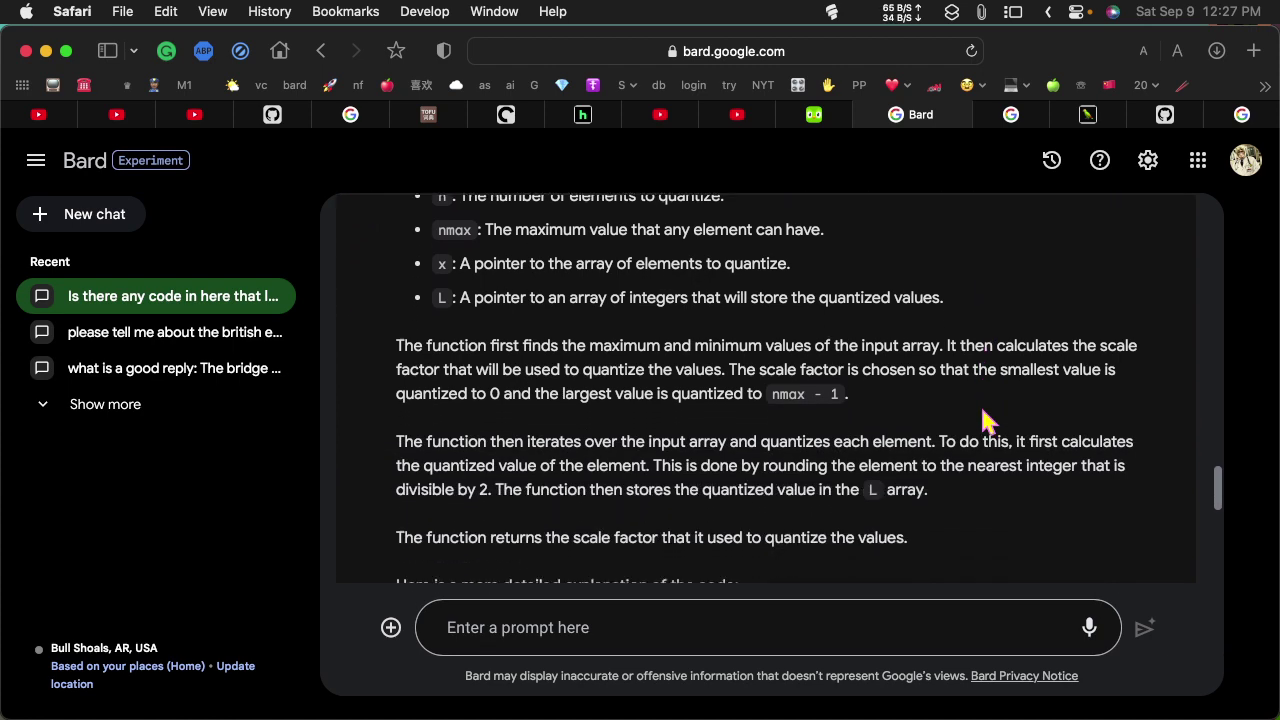
scroll(985, 423, down, 12)
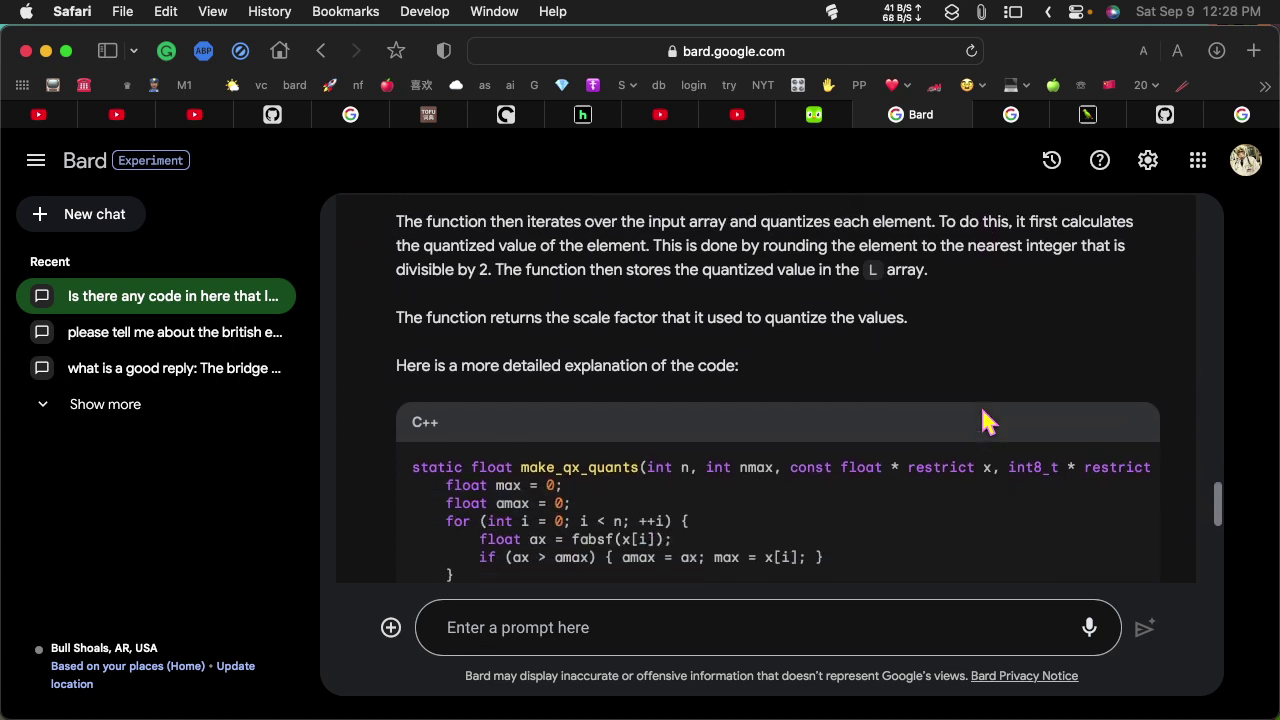
scroll(985, 423, down, 6)
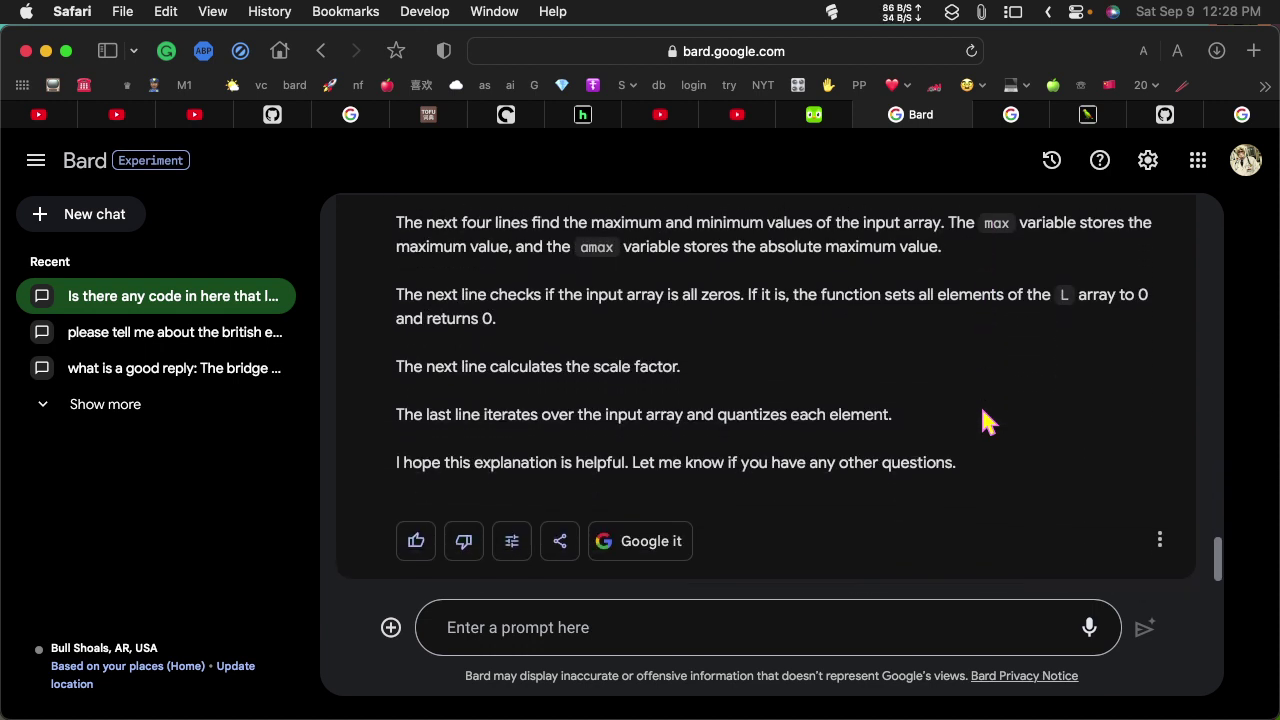
scroll(985, 423, up, 6)
scroll(985, 423, up, 13)
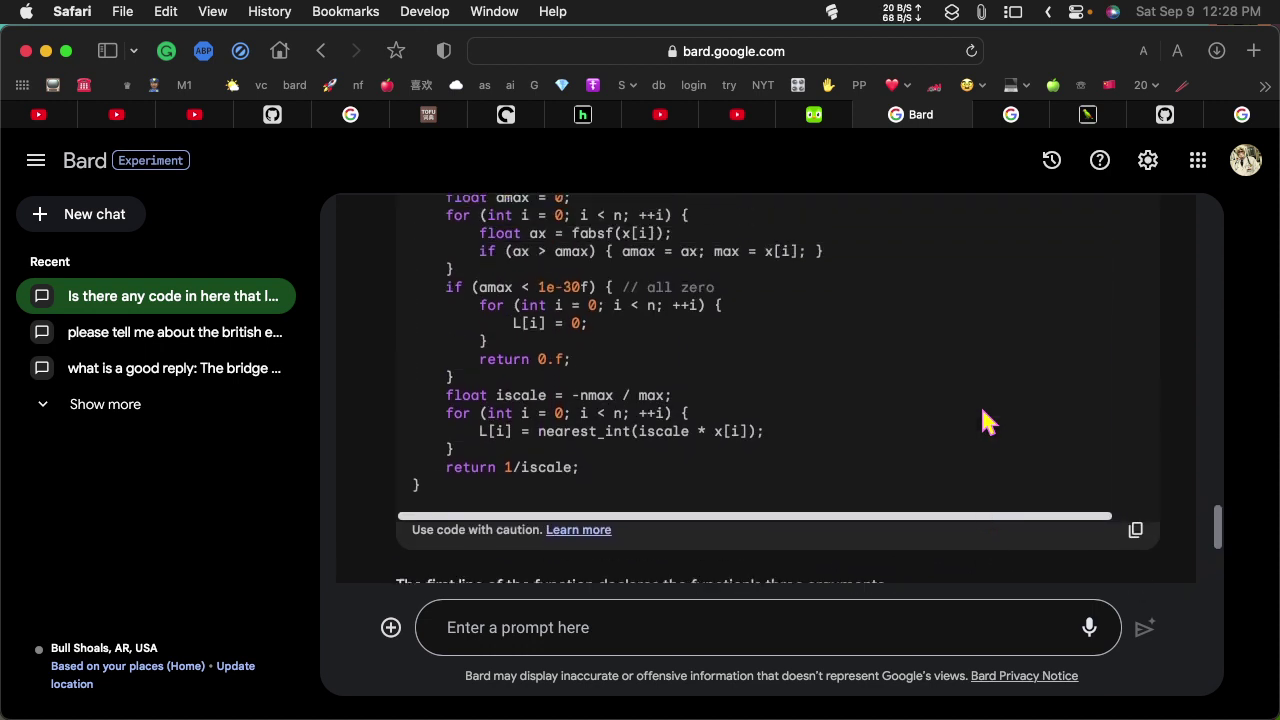
scroll(985, 423, down, 13)
scroll(985, 423, down, 6)
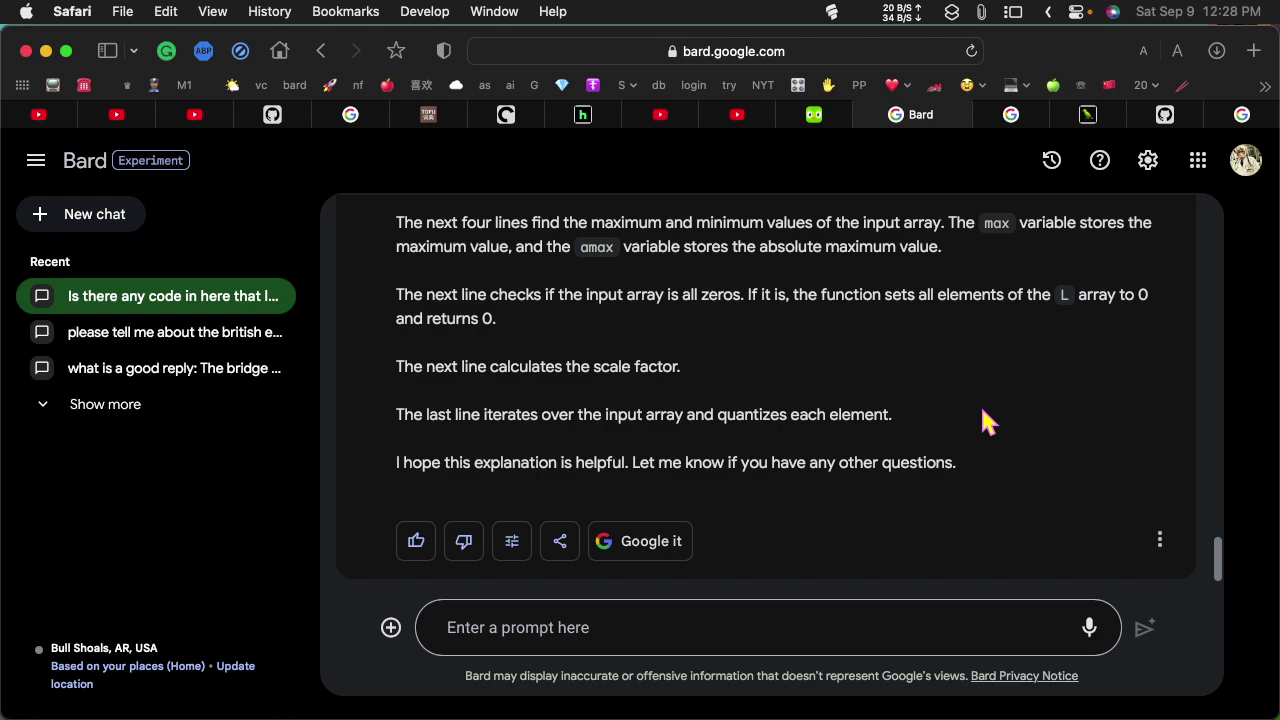
Scroll to the top of the Bard conversation and bring Streamlabs Desktop to the front.
scroll(985, 422, up, 20)
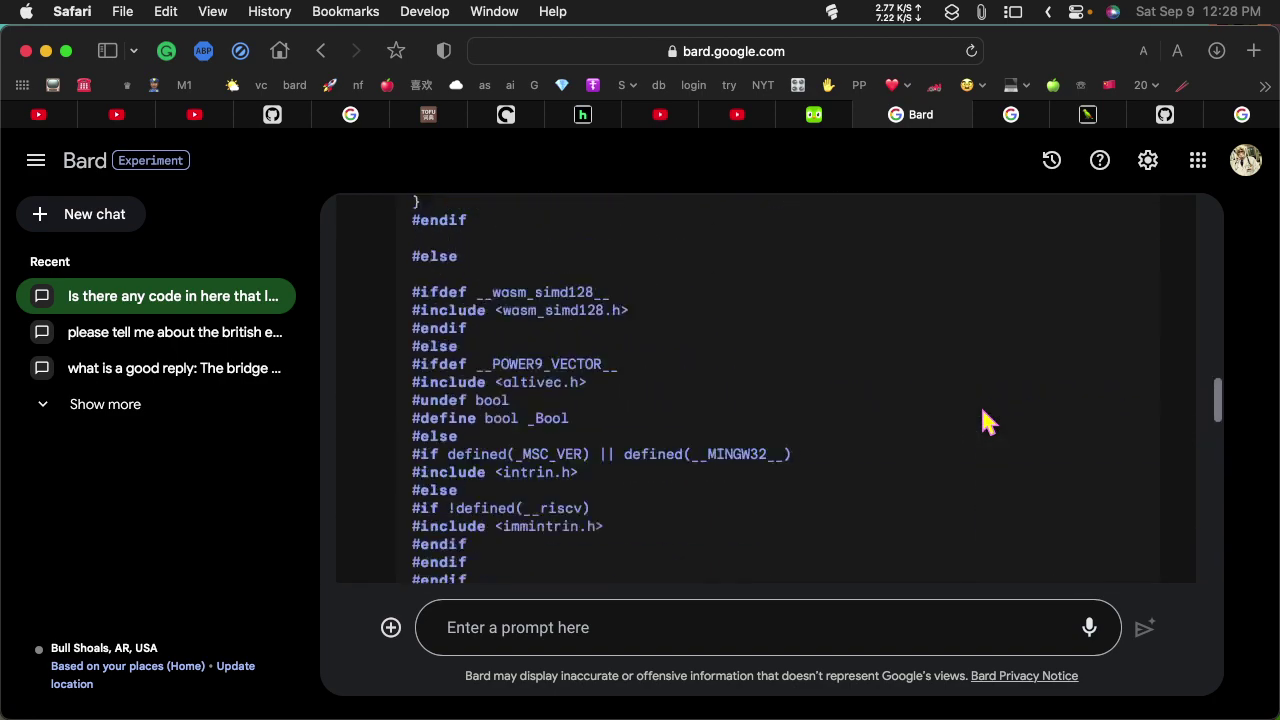
scroll(985, 422, up, 20)
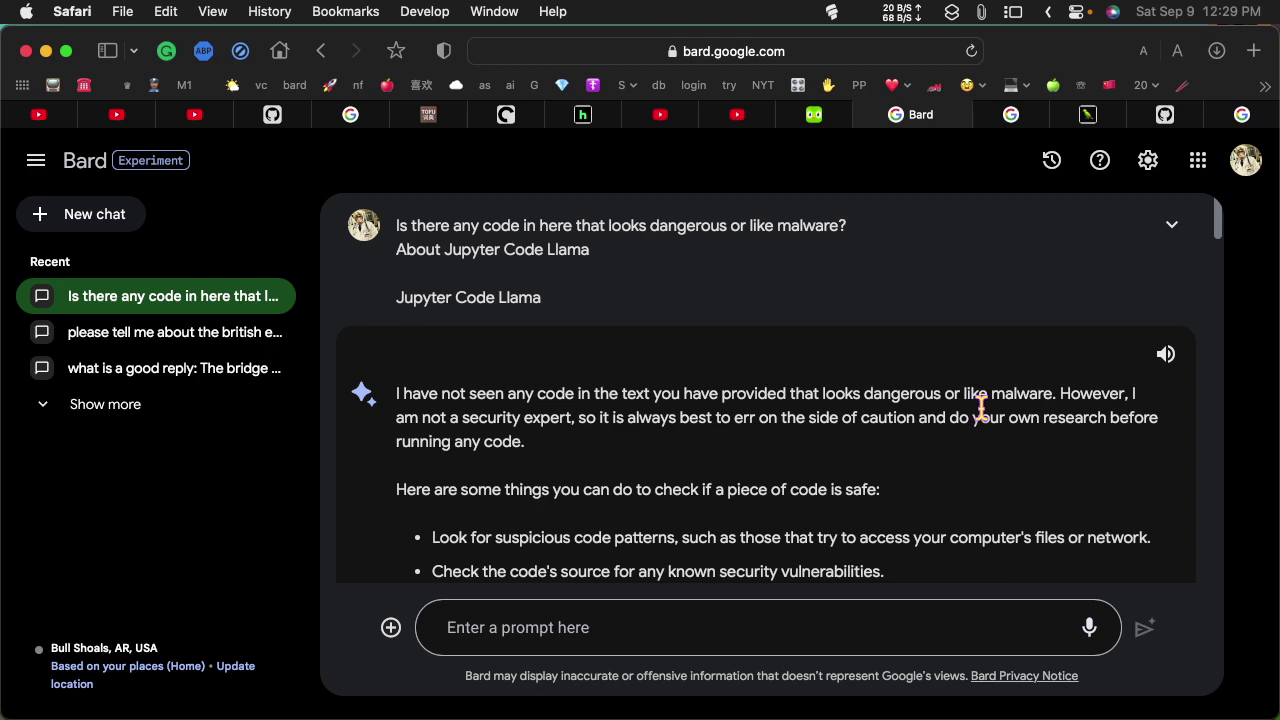
mouse_move(1256, 262)
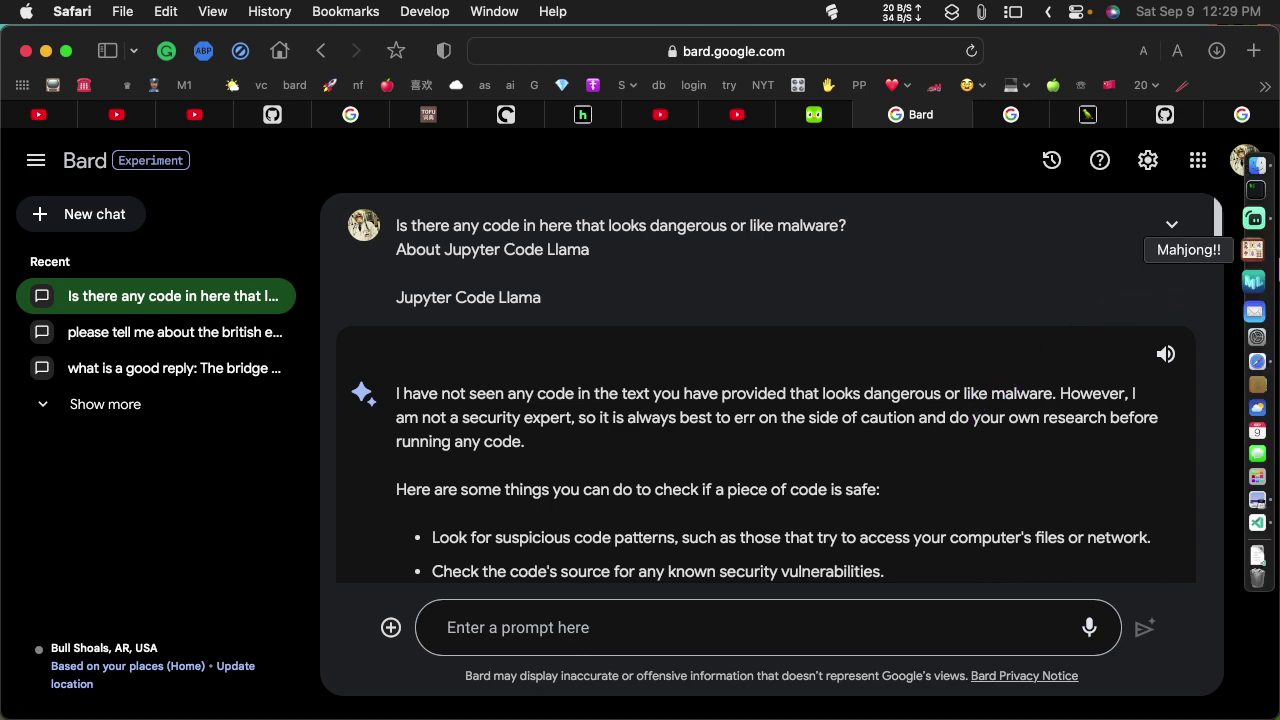
click(1254, 236)
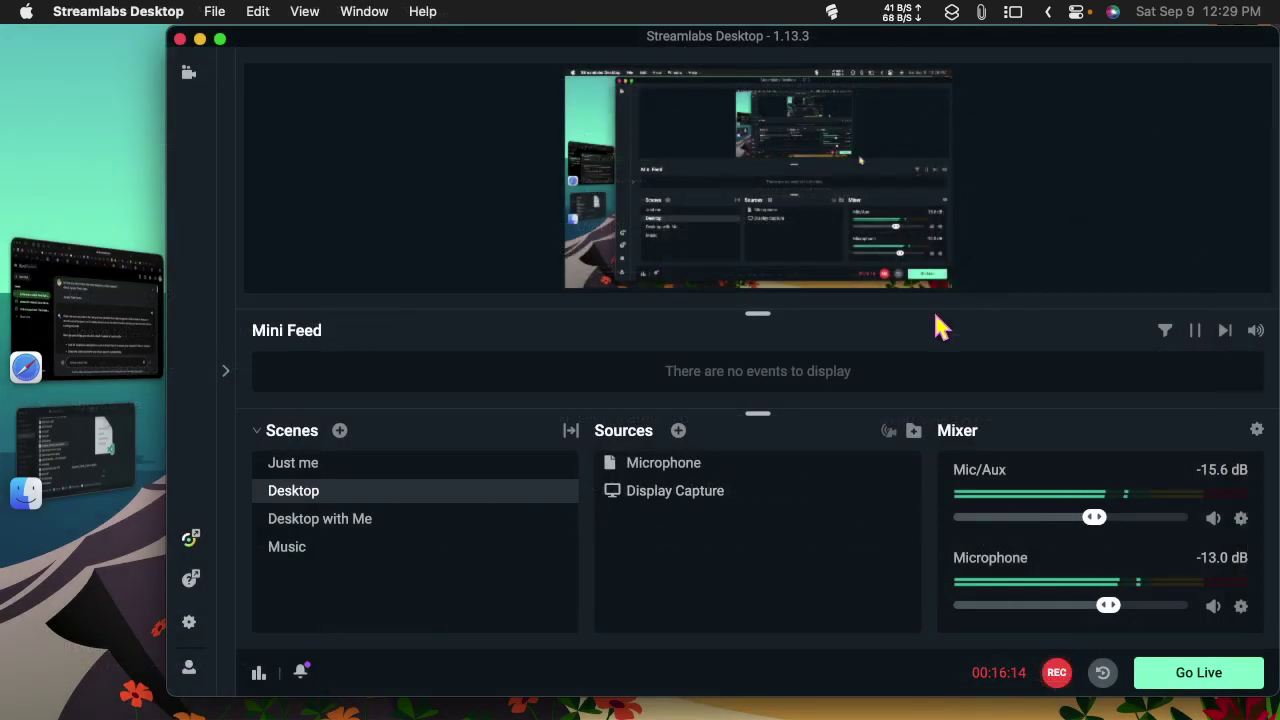